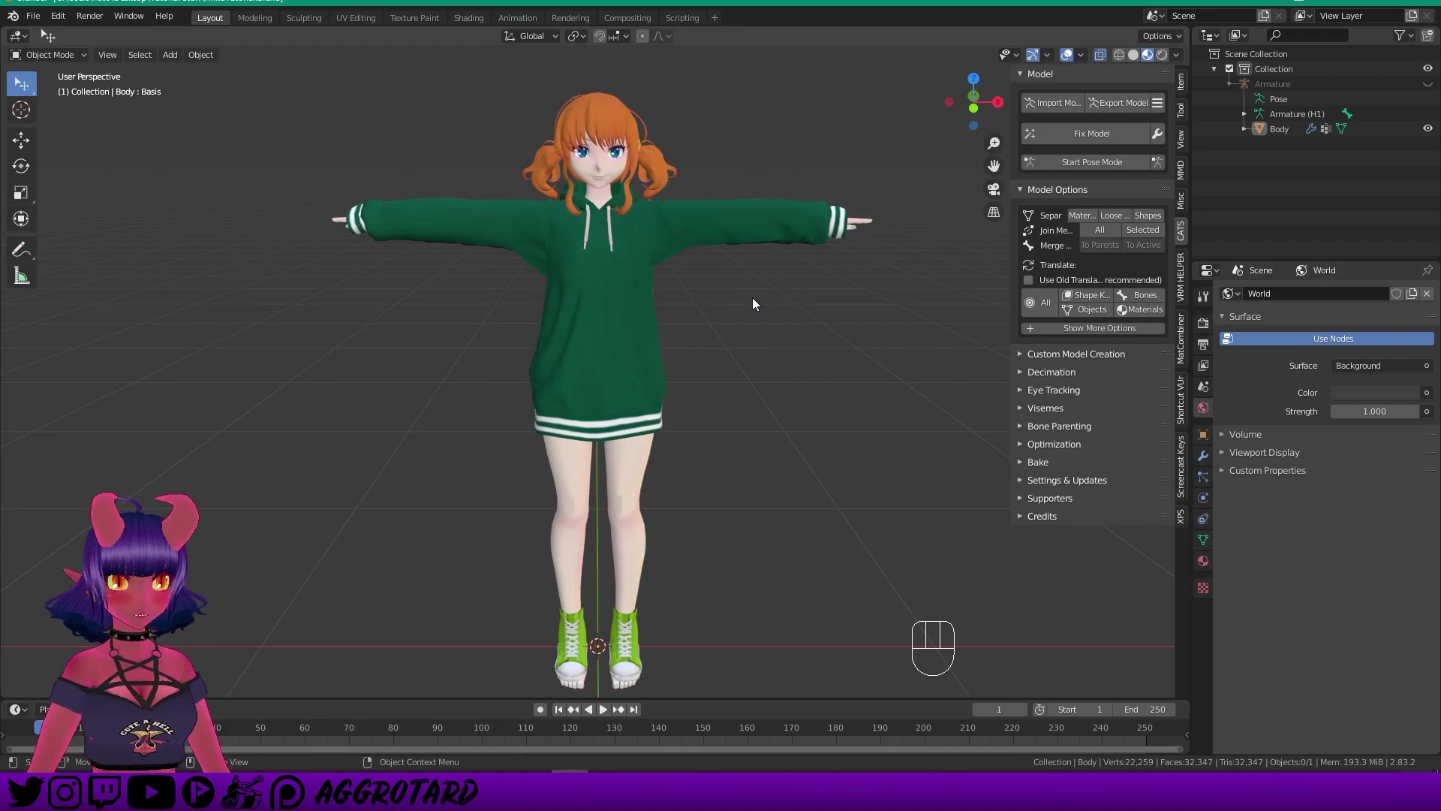
# Select the Body object and switch it into Edit Mode.
pyautogui.scroll(1, 743, 294)
pyautogui.scroll(-1, 741, 294)
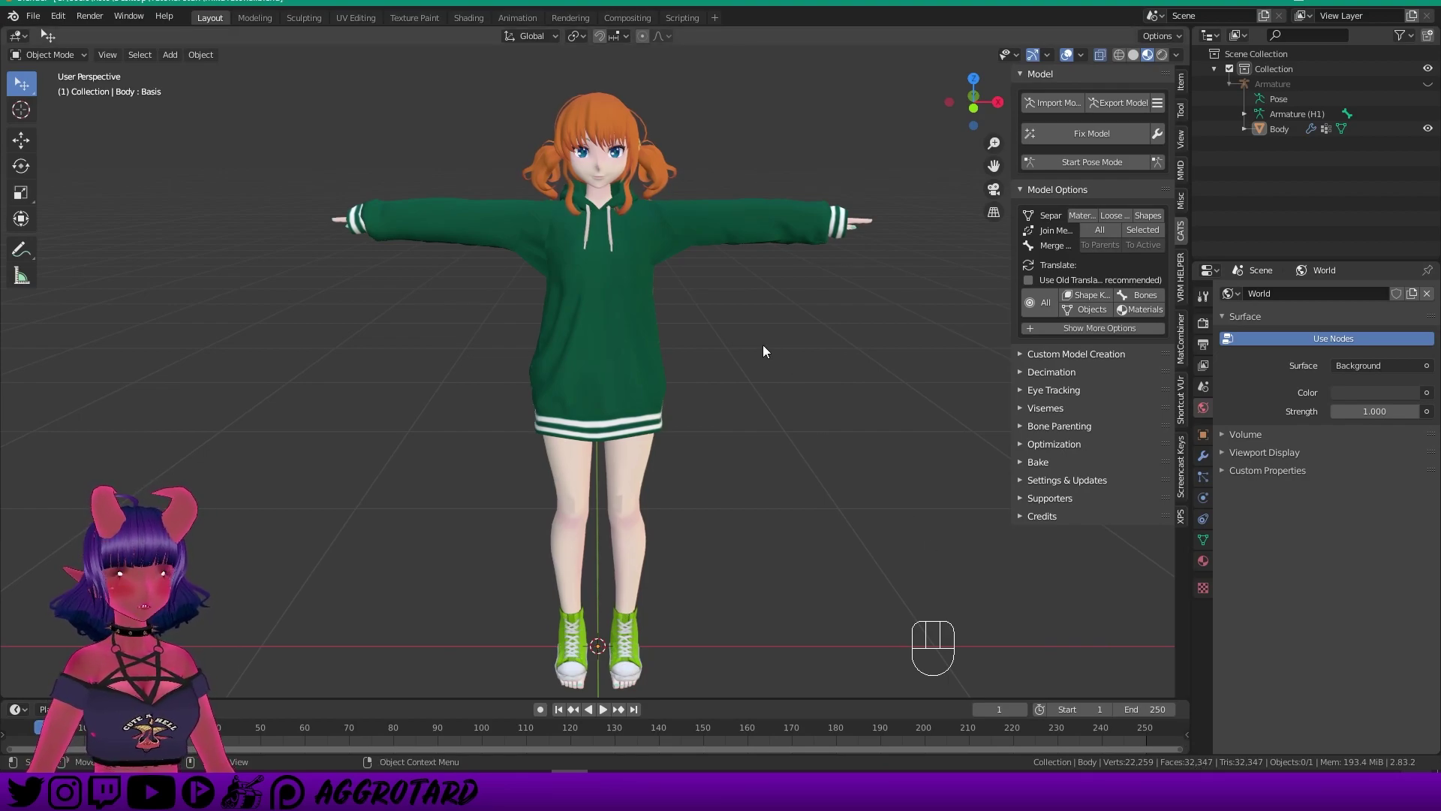
pyautogui.press('Insert')
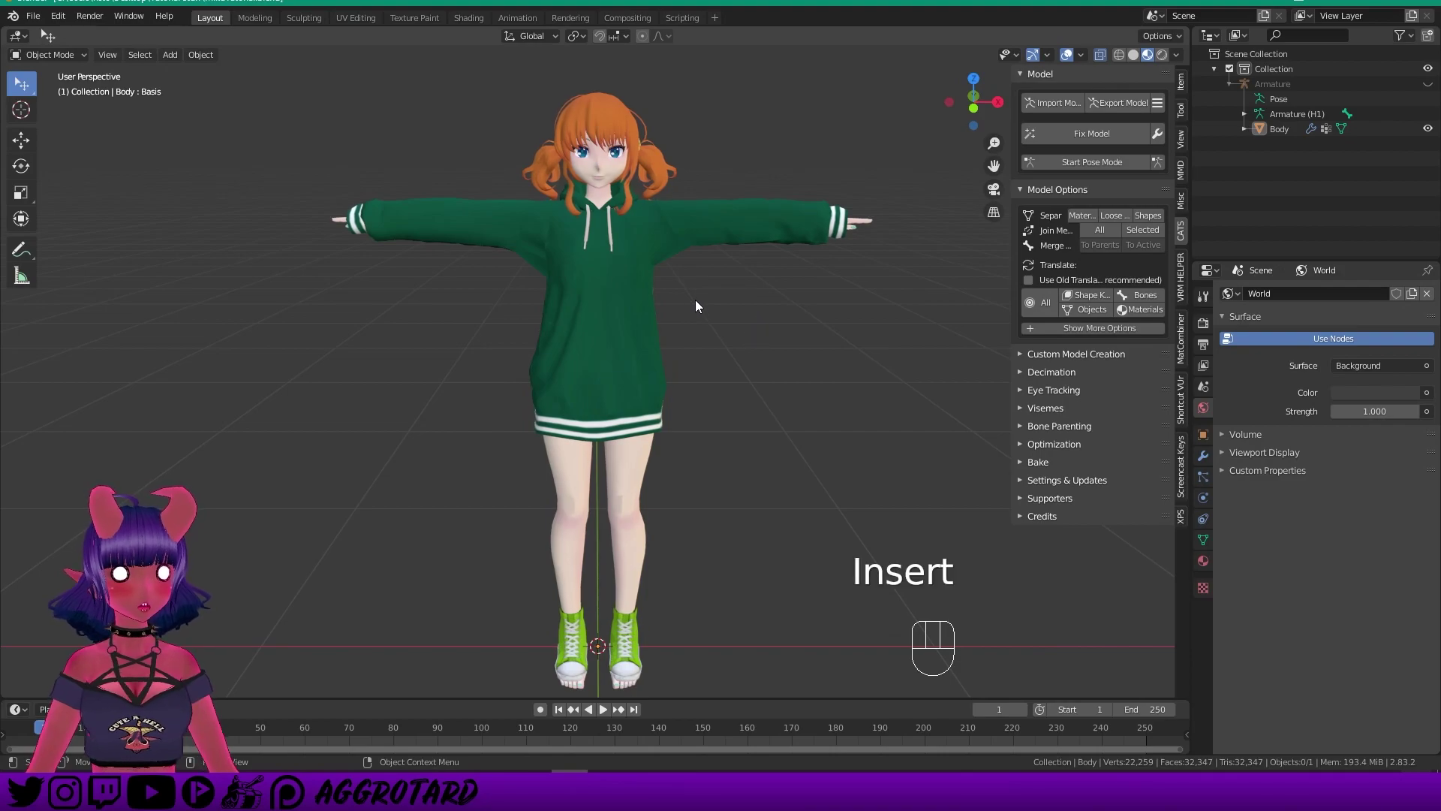
pyautogui.scroll(3, 561, 250)
pyautogui.click(571, 252)
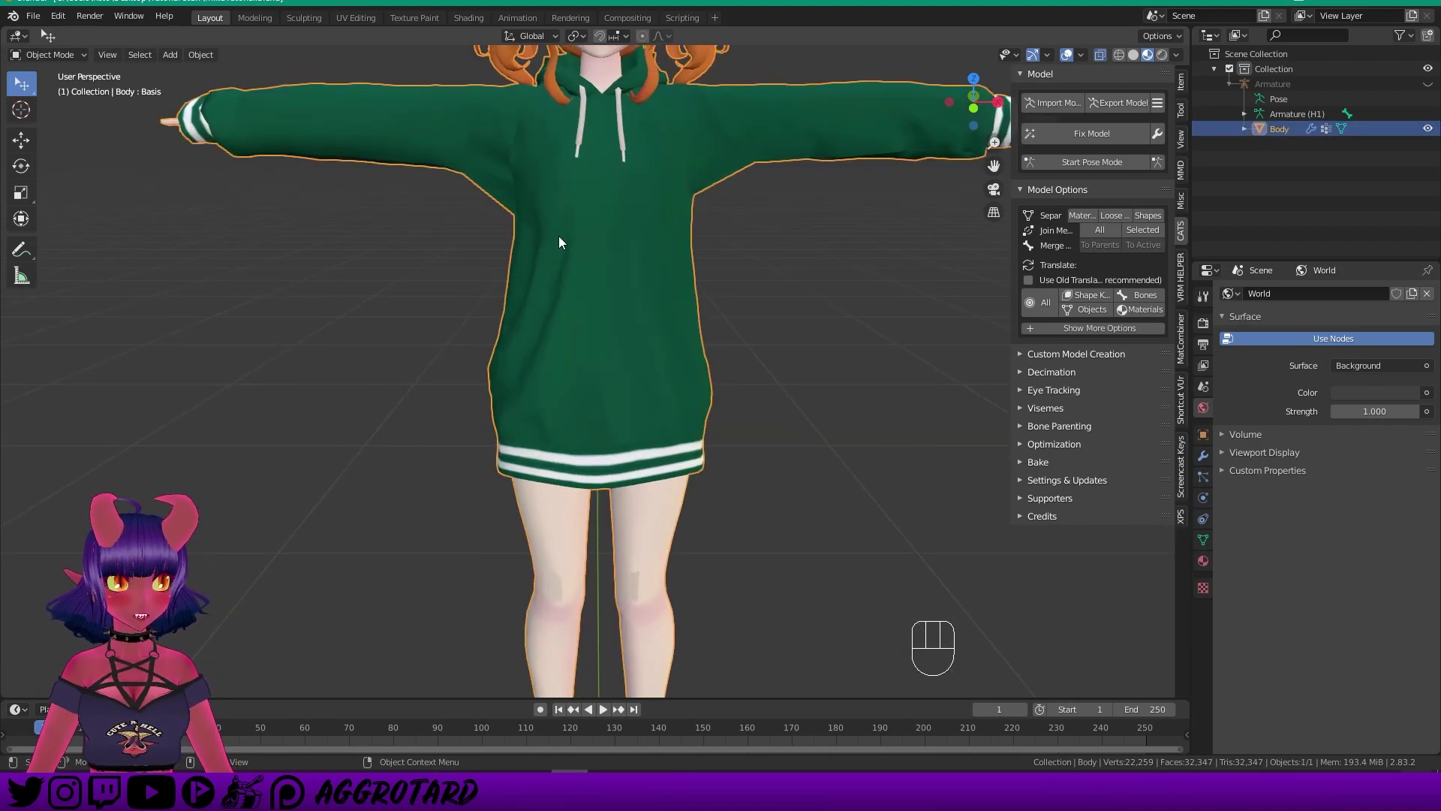
pyautogui.click(48, 54)
pyautogui.click(41, 75)
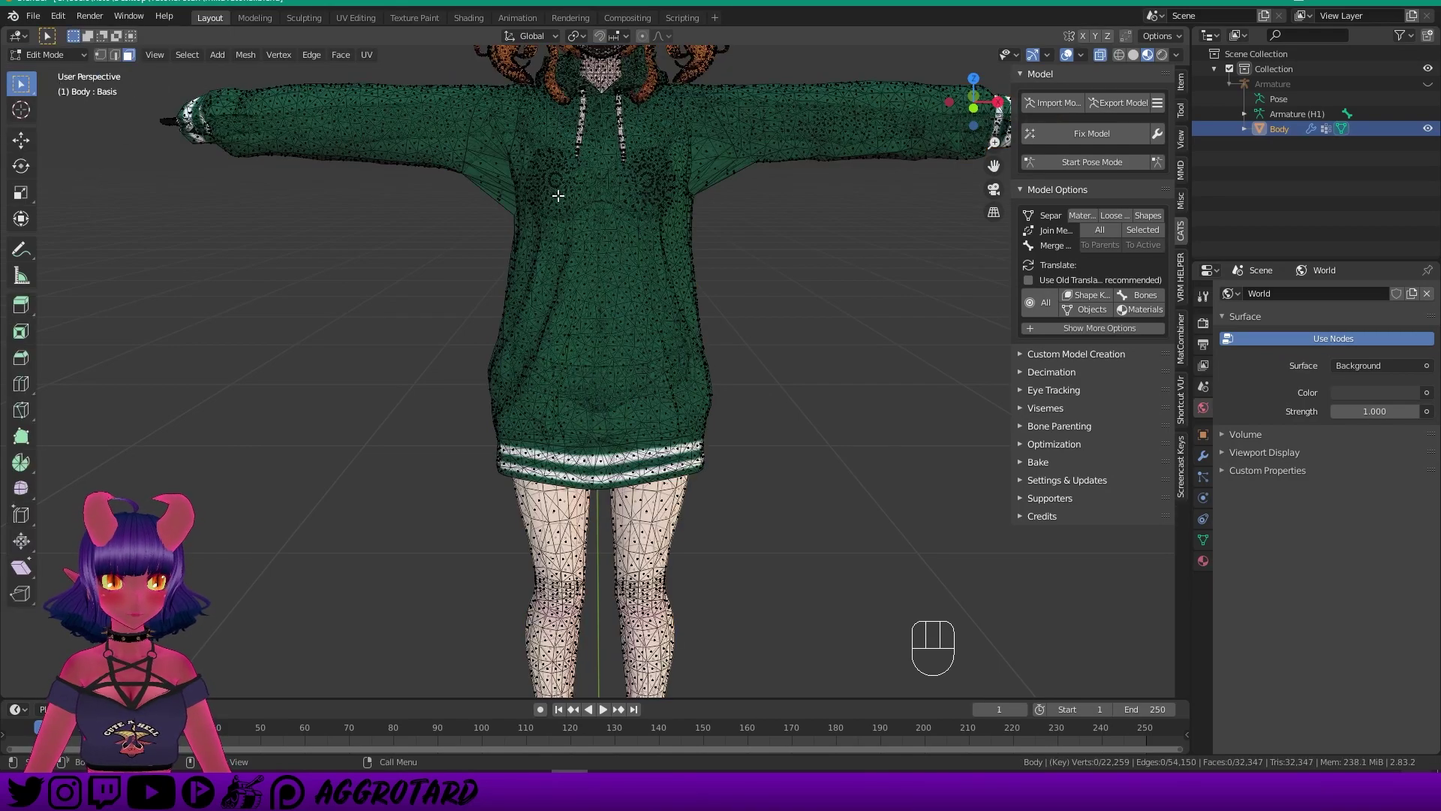
# Turn off X-Ray and inspect the triangulated legs, skirt and head up close.
pyautogui.click(1100, 56)
pyautogui.scroll(1, 608, 254)
pyautogui.keyDown('shift'); pyautogui.moveTo(657, 335); pyautogui.dragTo(650, 93, button='middle'); pyautogui.keyUp('shift')
pyautogui.scroll(2, 642, 165)
pyautogui.scroll(1, 627, 237)
pyautogui.moveTo(627, 236); pyautogui.dragTo(702, 242, button='middle')
pyautogui.scroll(-1, 663, 253)
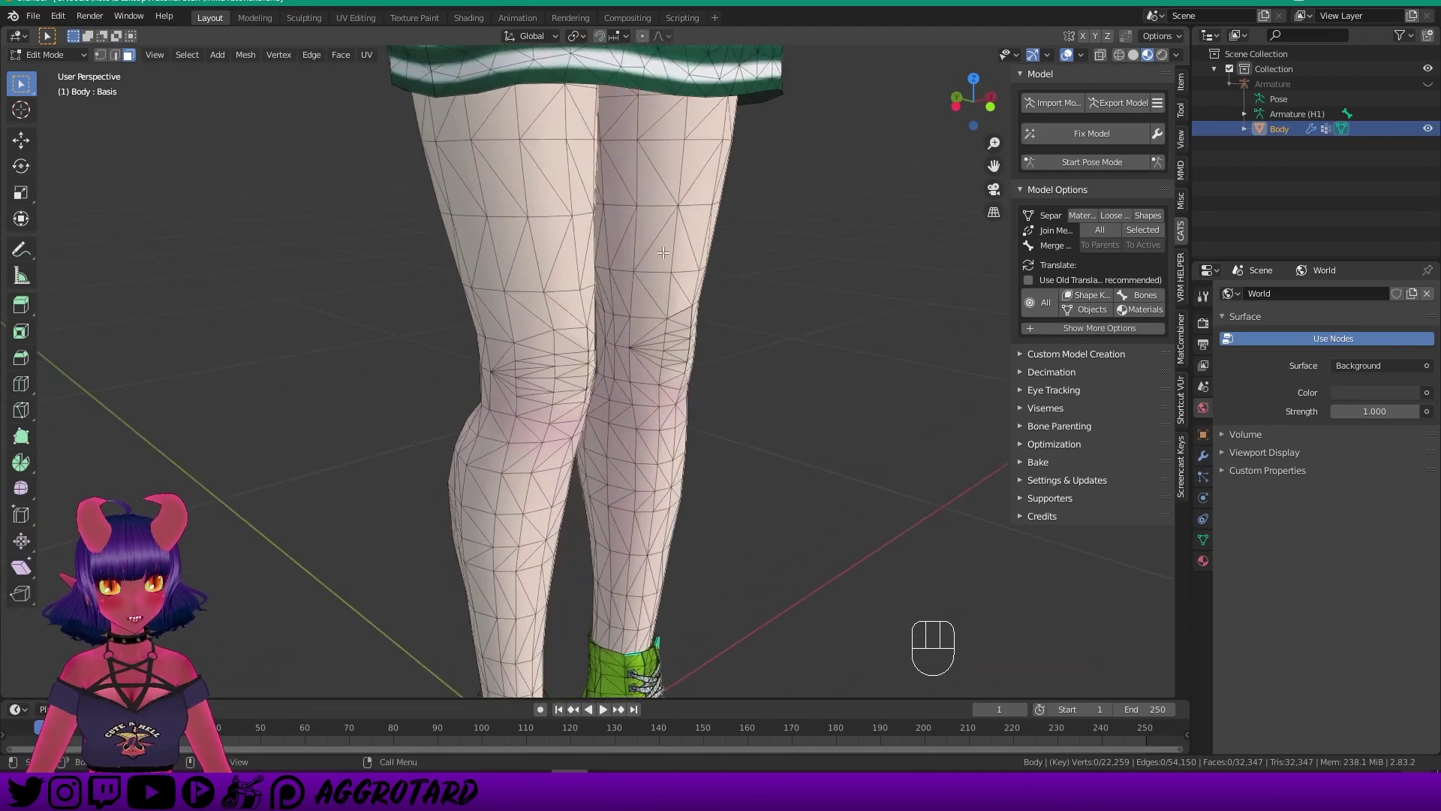
pyautogui.scroll(3, 558, 234)
pyautogui.scroll(-1, 522, 165)
pyautogui.moveTo(512, 182); pyautogui.dragTo(548, 197, button='middle')
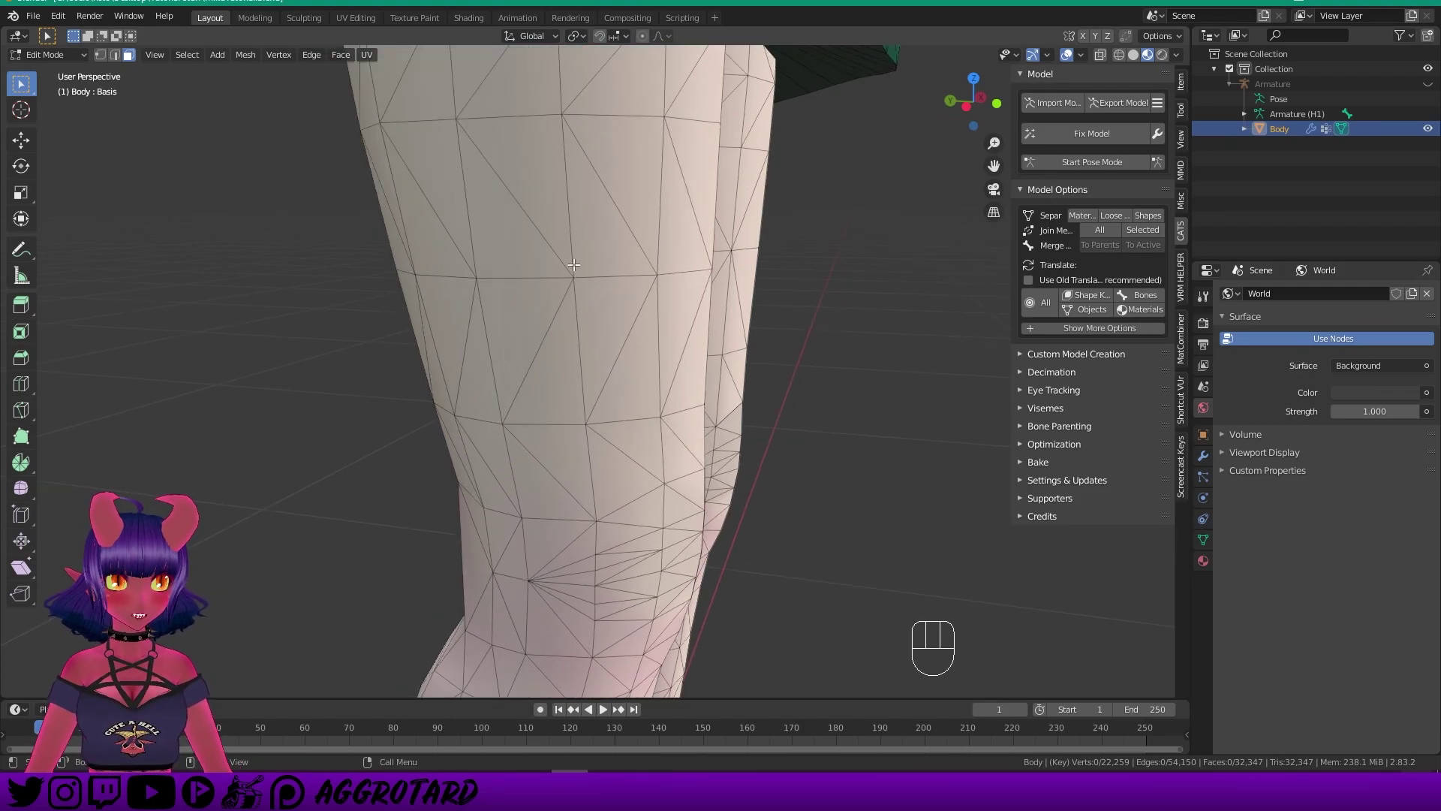
pyautogui.moveTo(700, 219); pyautogui.dragTo(535, 232, button='middle')
pyautogui.moveTo(777, 219)
pyautogui.keyDown('shift'); pyautogui.mouseDown(button='middle')
pyautogui.moveTo(637, 223)
pyautogui.moveTo(756, 203)
pyautogui.mouseUp(button='middle'); pyautogui.keyUp('shift')
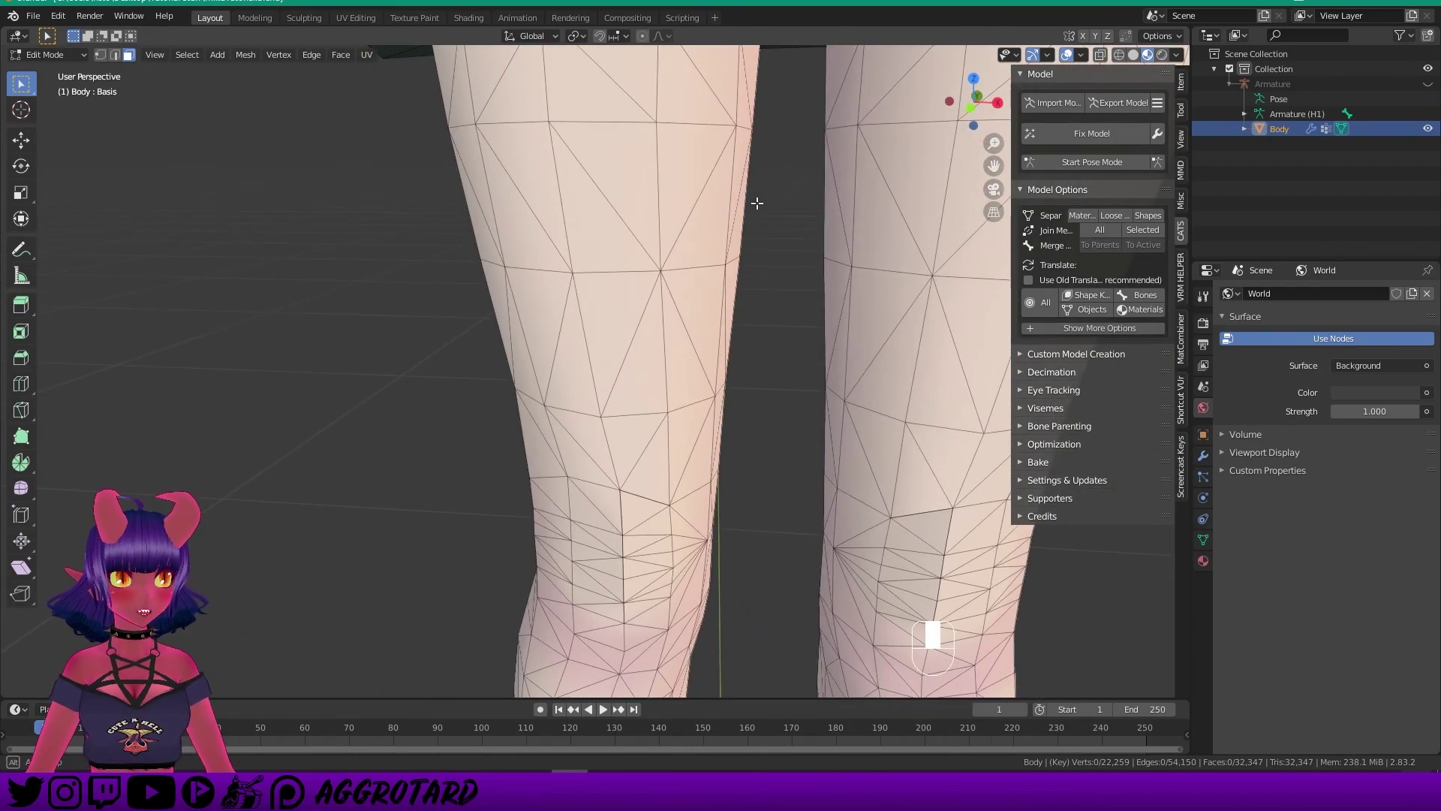
pyautogui.scroll(-5, 754, 203)
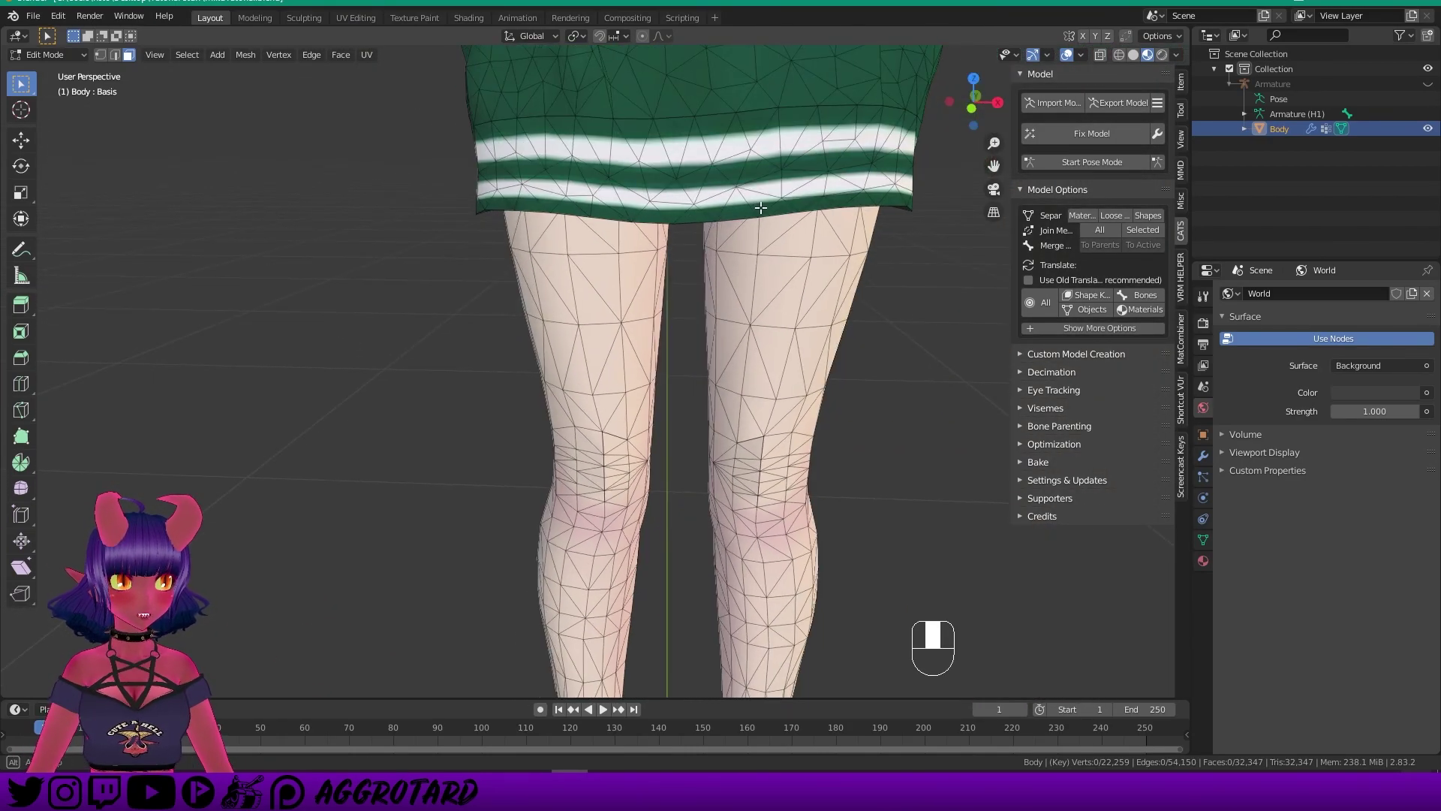
pyautogui.keyDown('shift'); pyautogui.moveTo(755, 204); pyautogui.dragTo(650, 421, button='middle'); pyautogui.keyUp('shift')
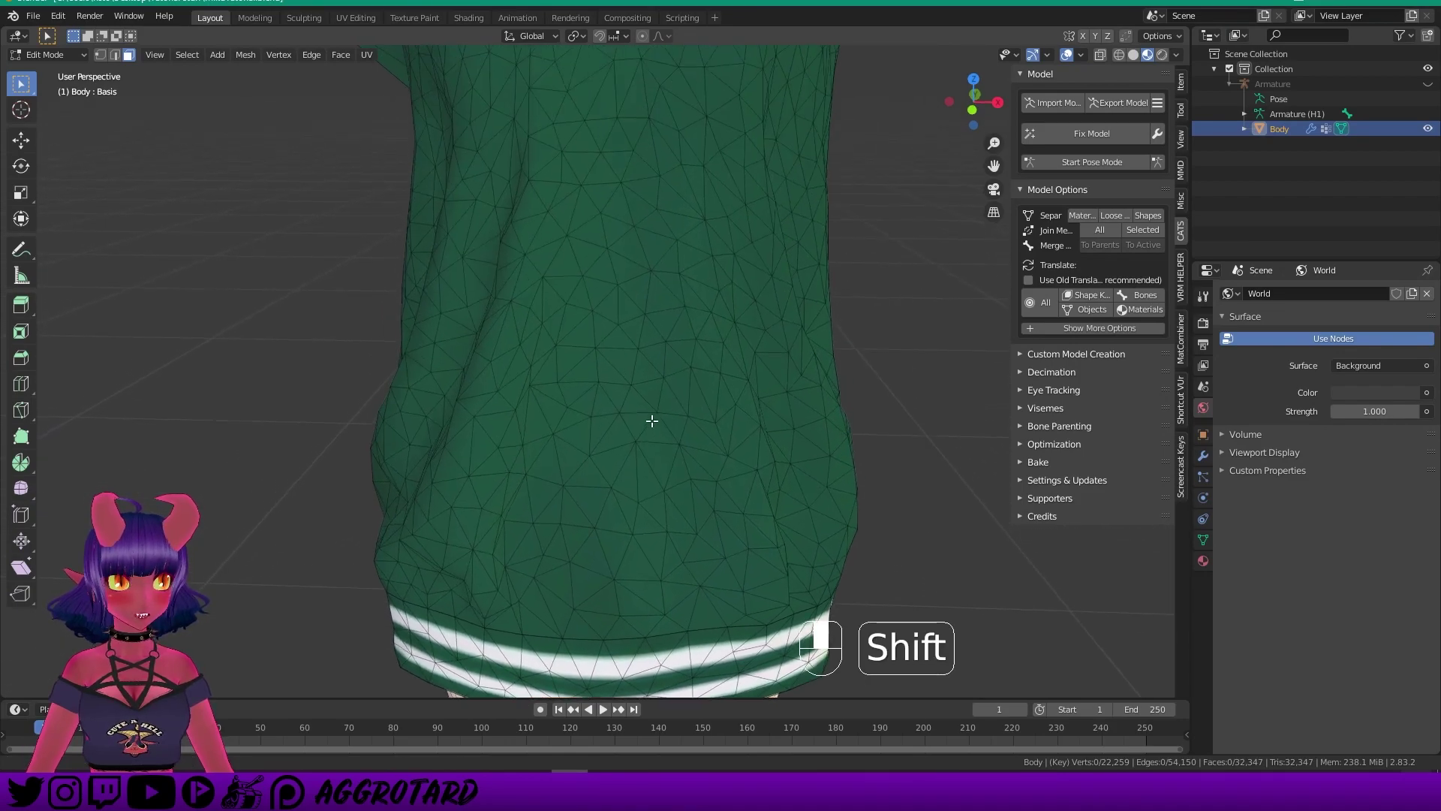
pyautogui.scroll(-2, 634, 325)
pyautogui.scroll(2, 669, 170)
pyautogui.scroll(-4, 628, 264)
pyautogui.keyDown('shift'); pyautogui.moveTo(627, 248); pyautogui.dragTo(626, 375, button='middle'); pyautogui.keyUp('shift')
pyautogui.scroll(3, 626, 376)
pyautogui.keyDown('shift'); pyautogui.moveTo(610, 90); pyautogui.dragTo(581, 254, button='middle'); pyautogui.keyUp('shift')
pyautogui.scroll(3, 594, 319)
pyautogui.scroll(-3, 566, 348)
pyautogui.scroll(-5, 566, 349)
pyautogui.scroll(-1, 594, 252)
pyautogui.scroll(-1, 580, 255)
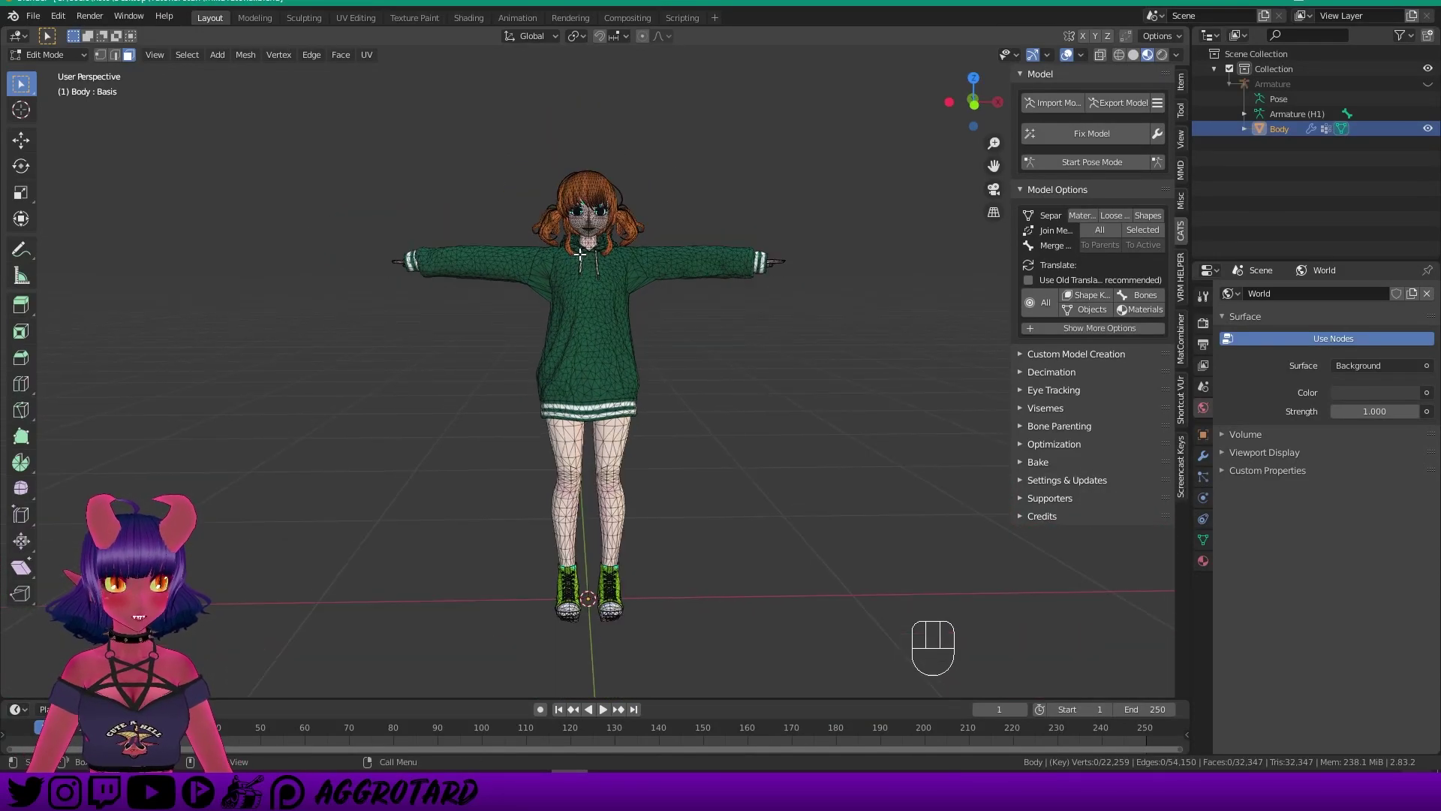
pyautogui.scroll(1, 580, 254)
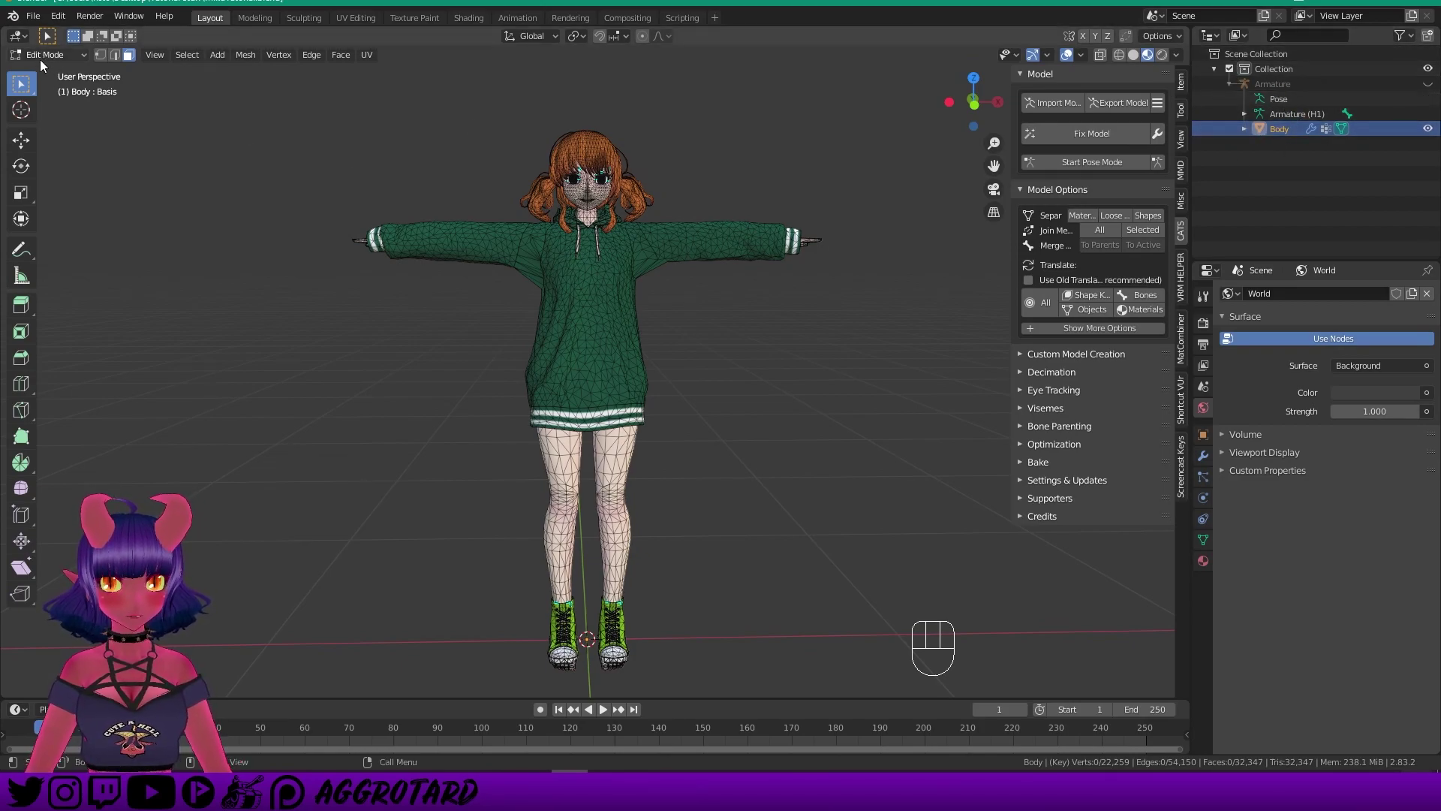
# Enable X-Ray and use Select Box to select every face of the avatar.
pyautogui.click(1102, 56)
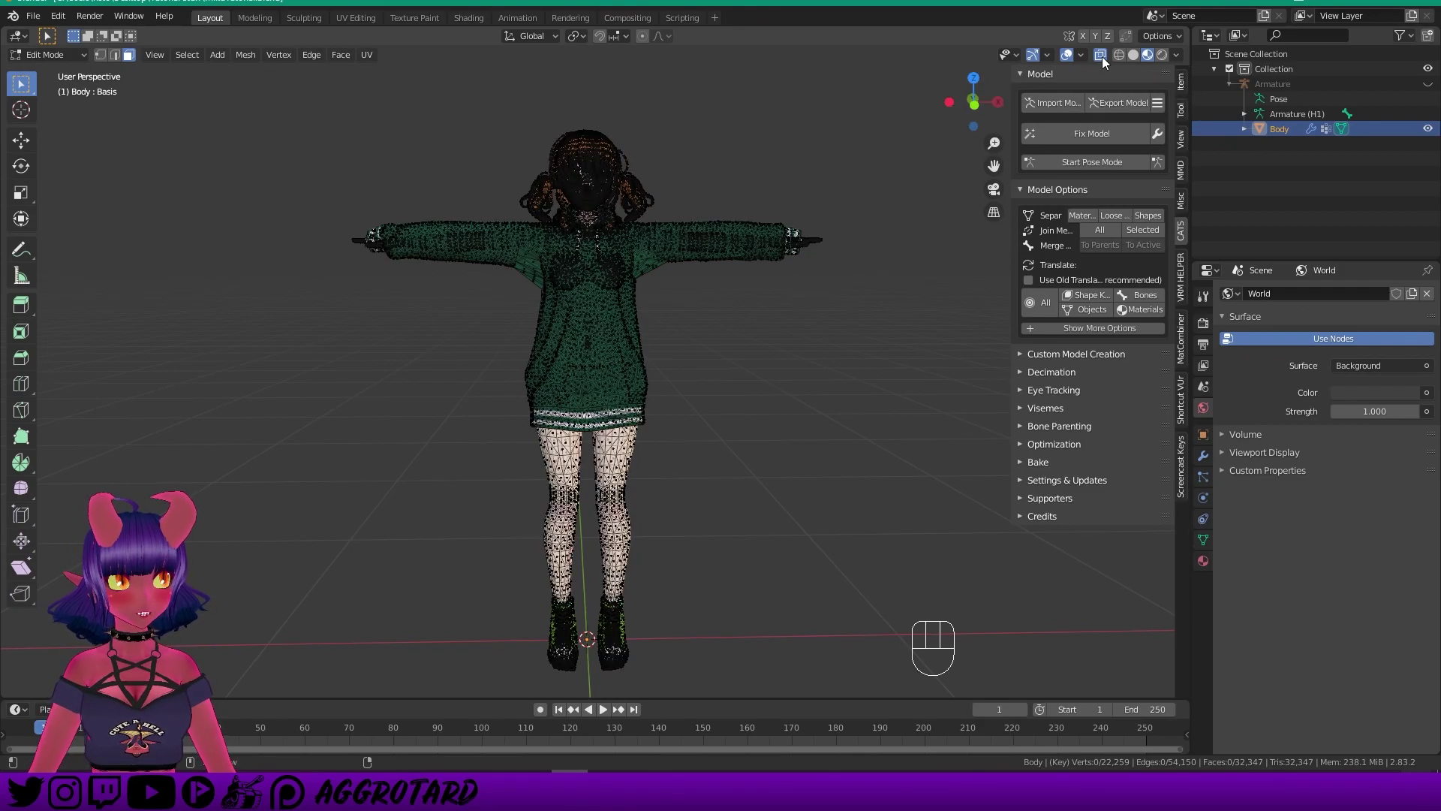
pyautogui.scroll(-1, 295, 139)
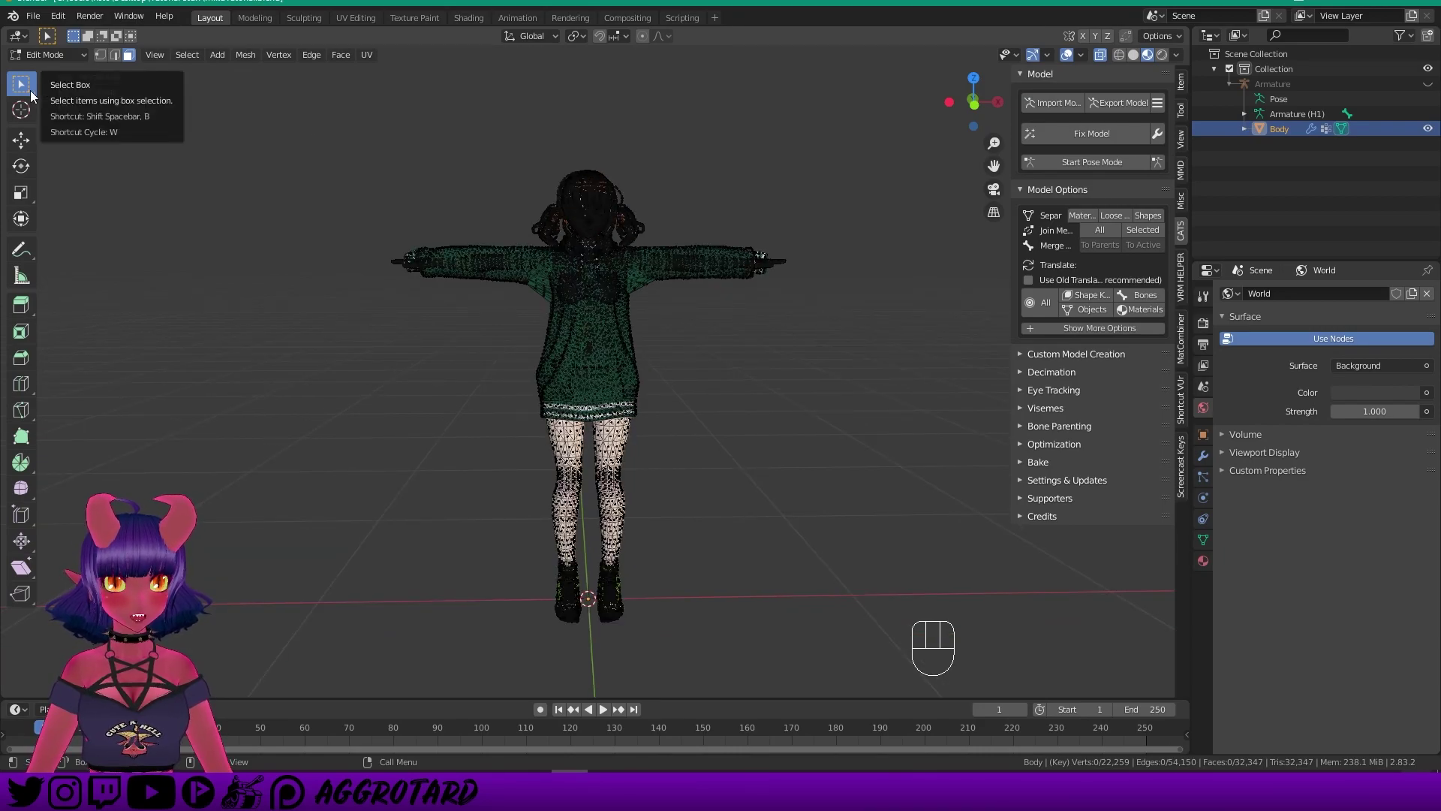
pyautogui.moveTo(24, 88)
pyautogui.mouseDown()
pyautogui.moveTo(105, 146)
pyautogui.moveTo(97, 120)
pyautogui.mouseUp()
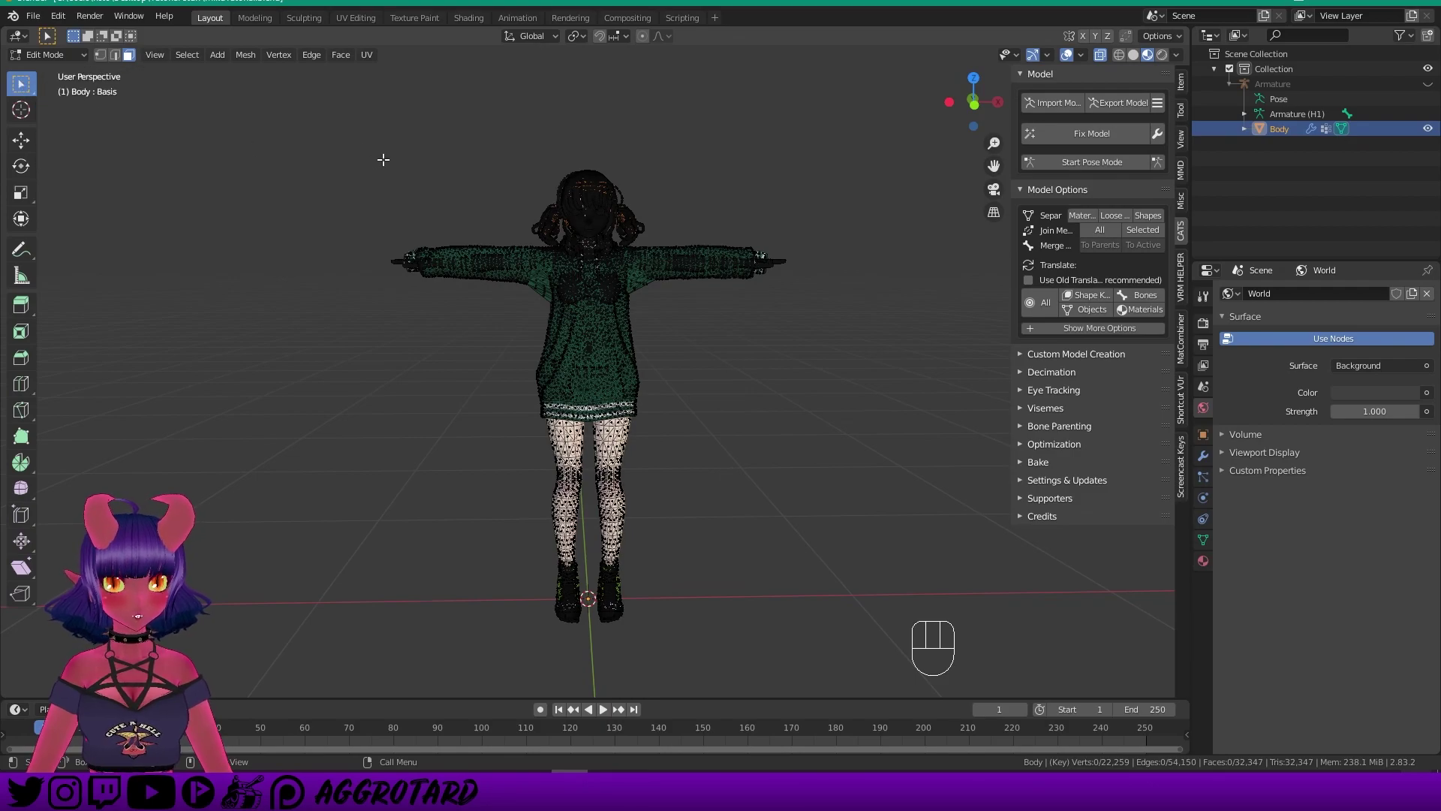
pyautogui.moveTo(349, 140); pyautogui.dragTo(831, 659)
pyautogui.moveTo(490, 392)
pyautogui.mouseDown(button='middle')
pyautogui.moveTo(768, 390)
pyautogui.moveTo(489, 385)
pyautogui.moveTo(510, 383)
pyautogui.mouseUp(button='middle')
pyautogui.scroll(3, 509, 383)
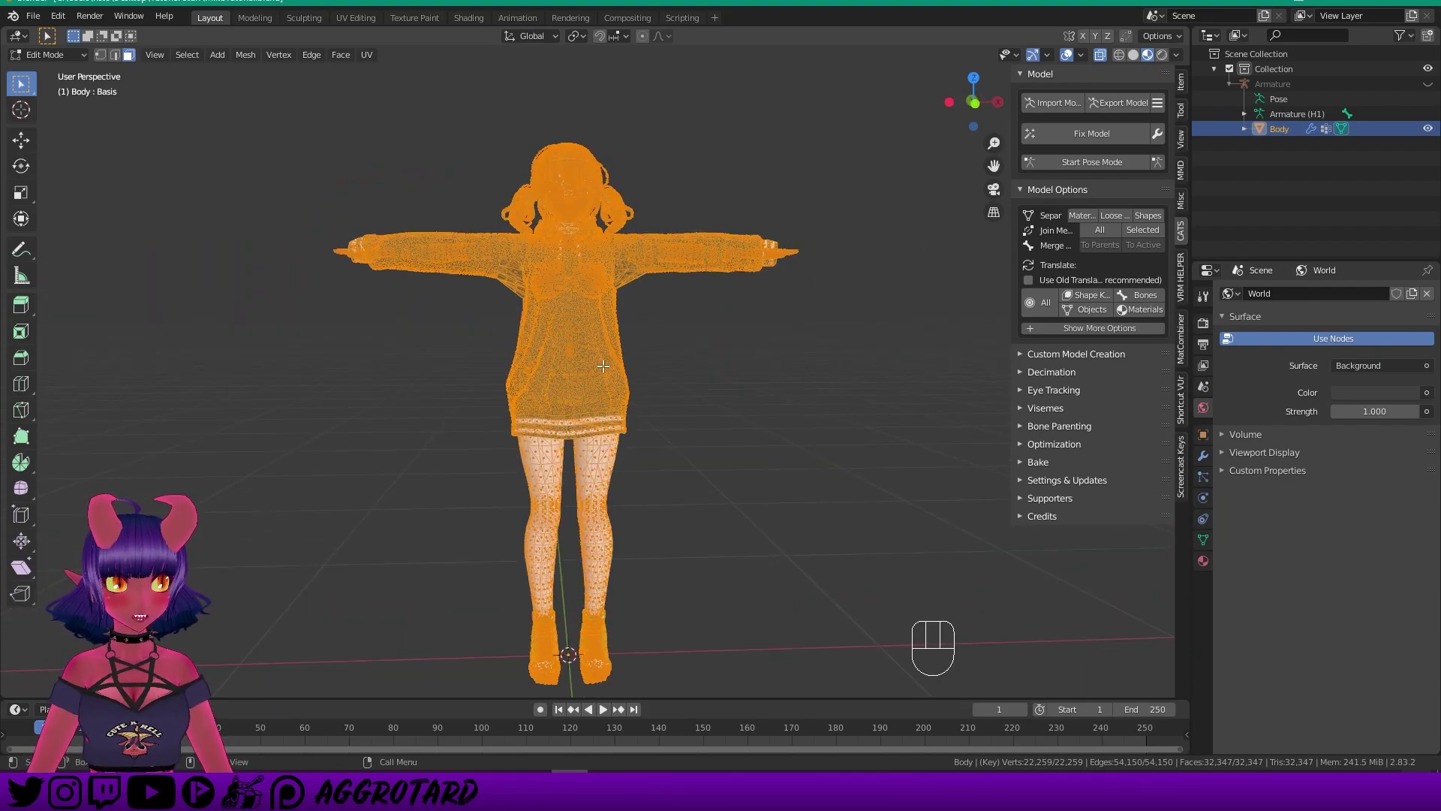
# Convert the selected triangles with Face > Tris to Quads, then deselect all.
pyautogui.click(345, 56)
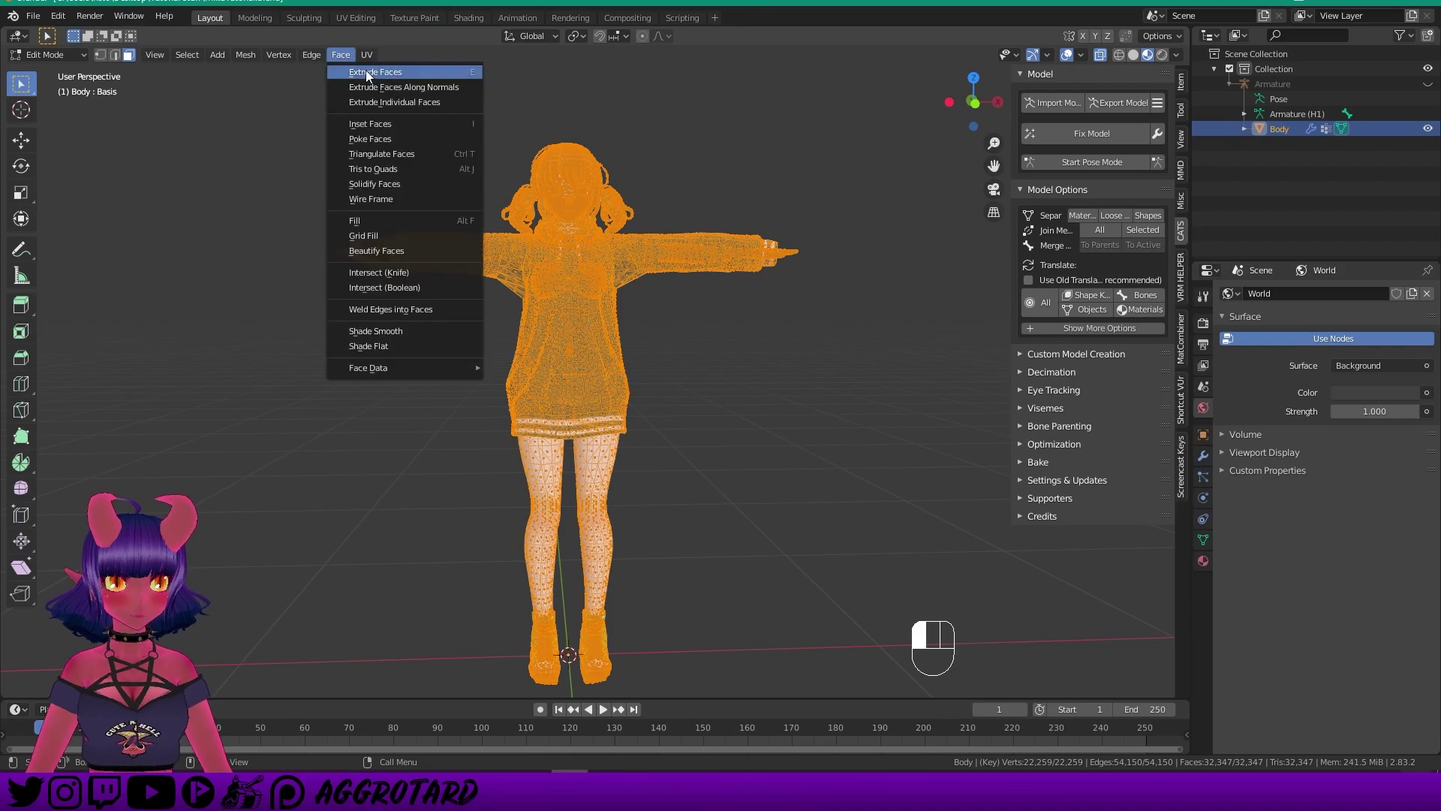
pyautogui.click(437, 170)
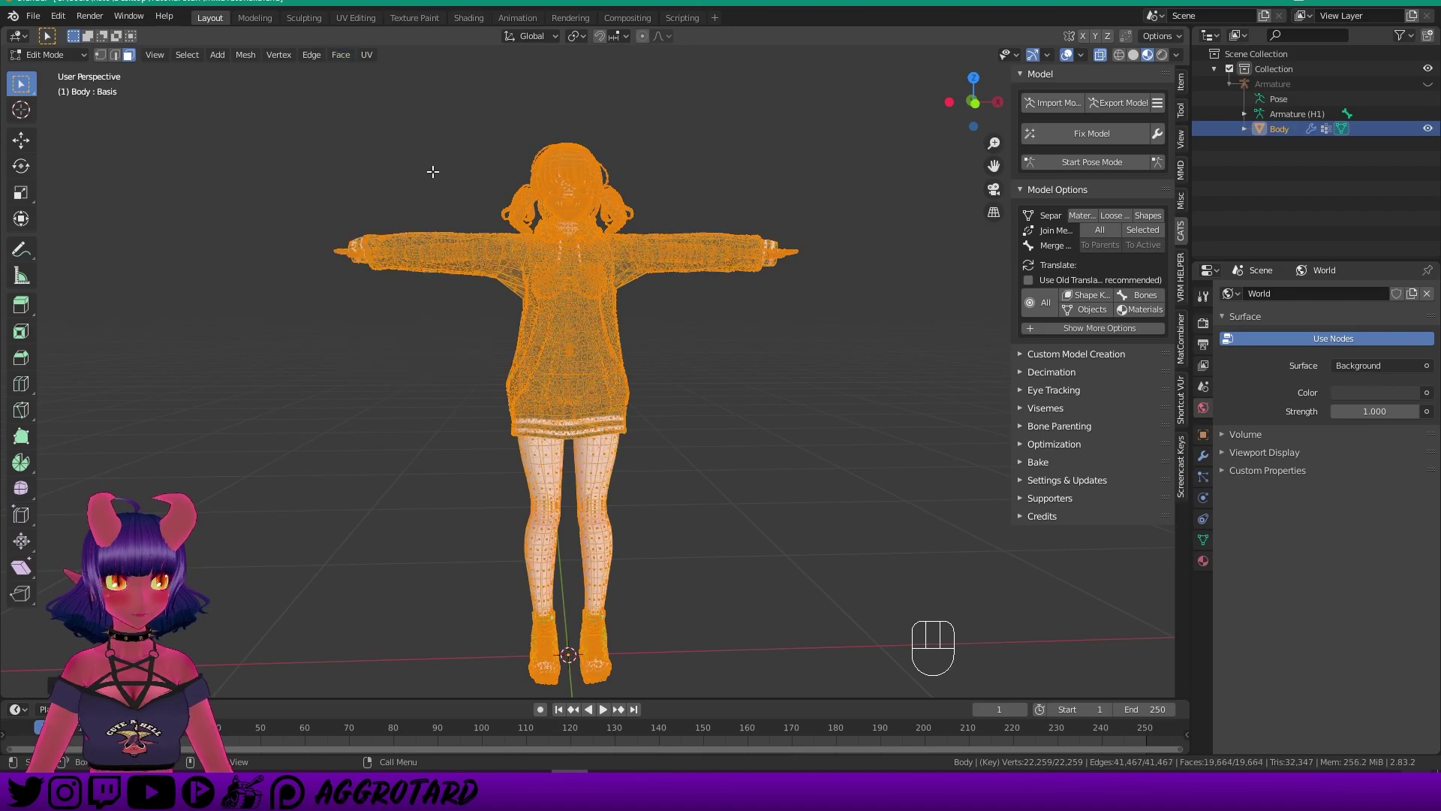
pyautogui.click(695, 409)
# Turn off X-Ray and inspect the new quad topology on the legs from the front.
pyautogui.scroll(6, 421, 293)
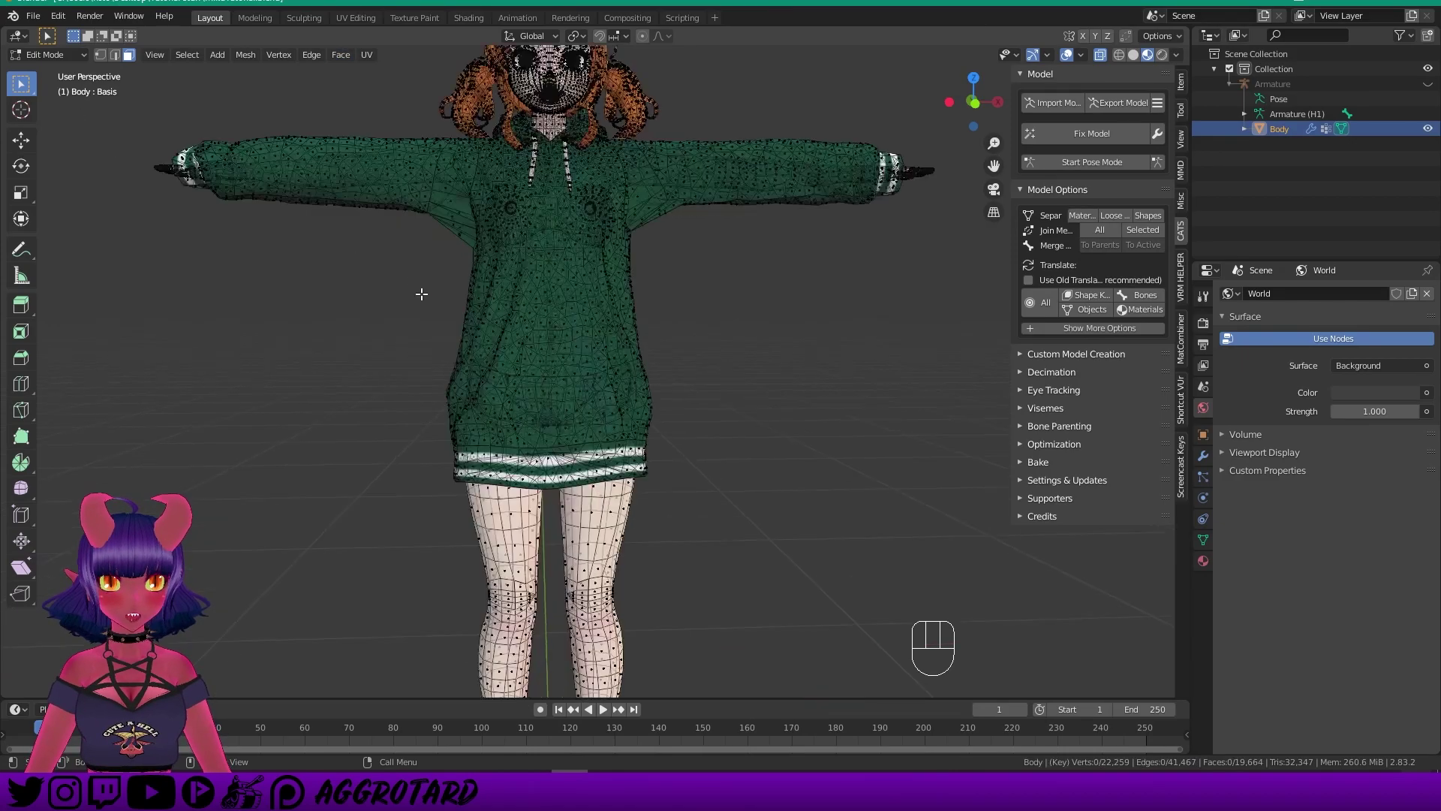
pyautogui.keyDown('shift'); pyautogui.moveTo(524, 402); pyautogui.dragTo(669, 92, button='middle'); pyautogui.keyUp('shift')
pyautogui.scroll(4, 584, 101)
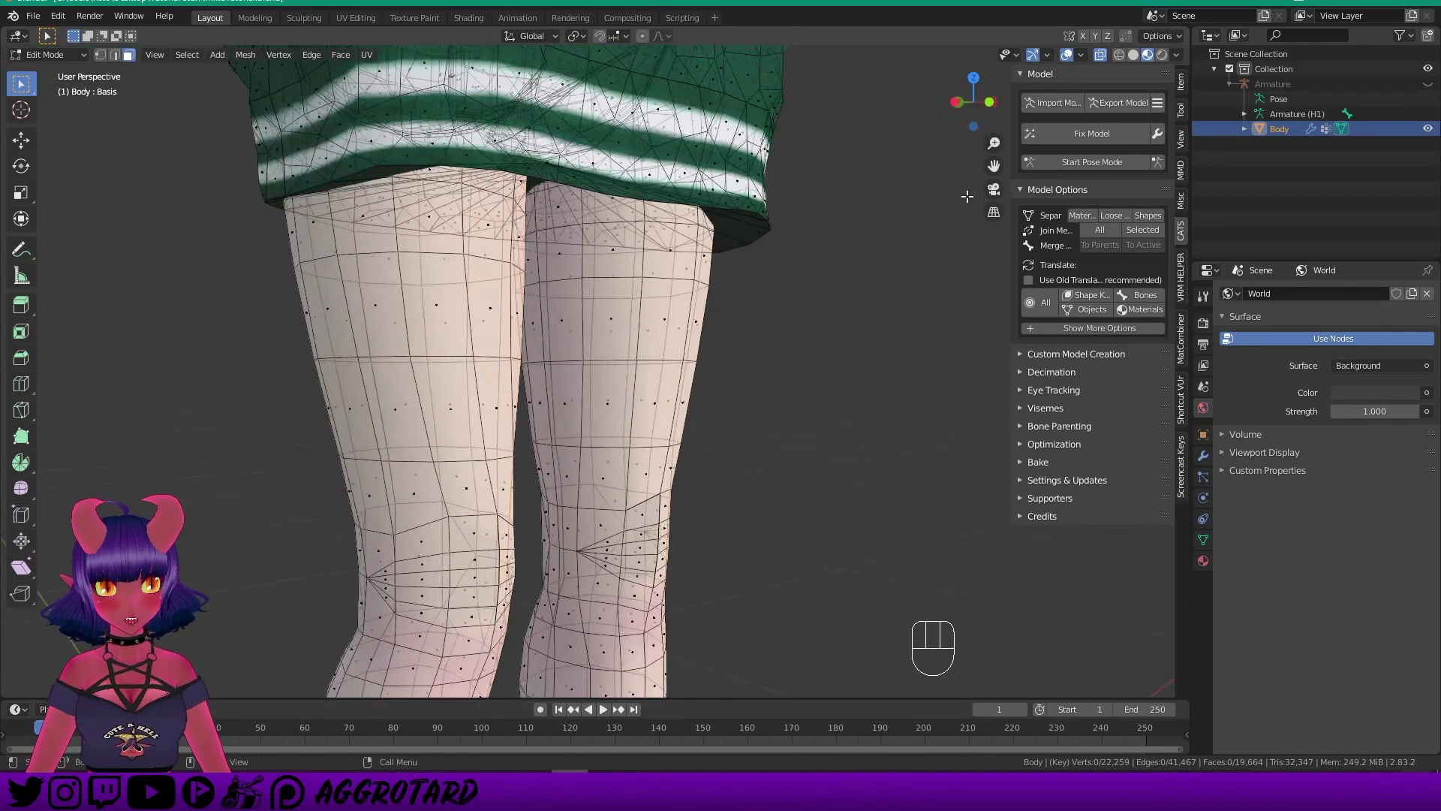
pyautogui.click(1101, 55)
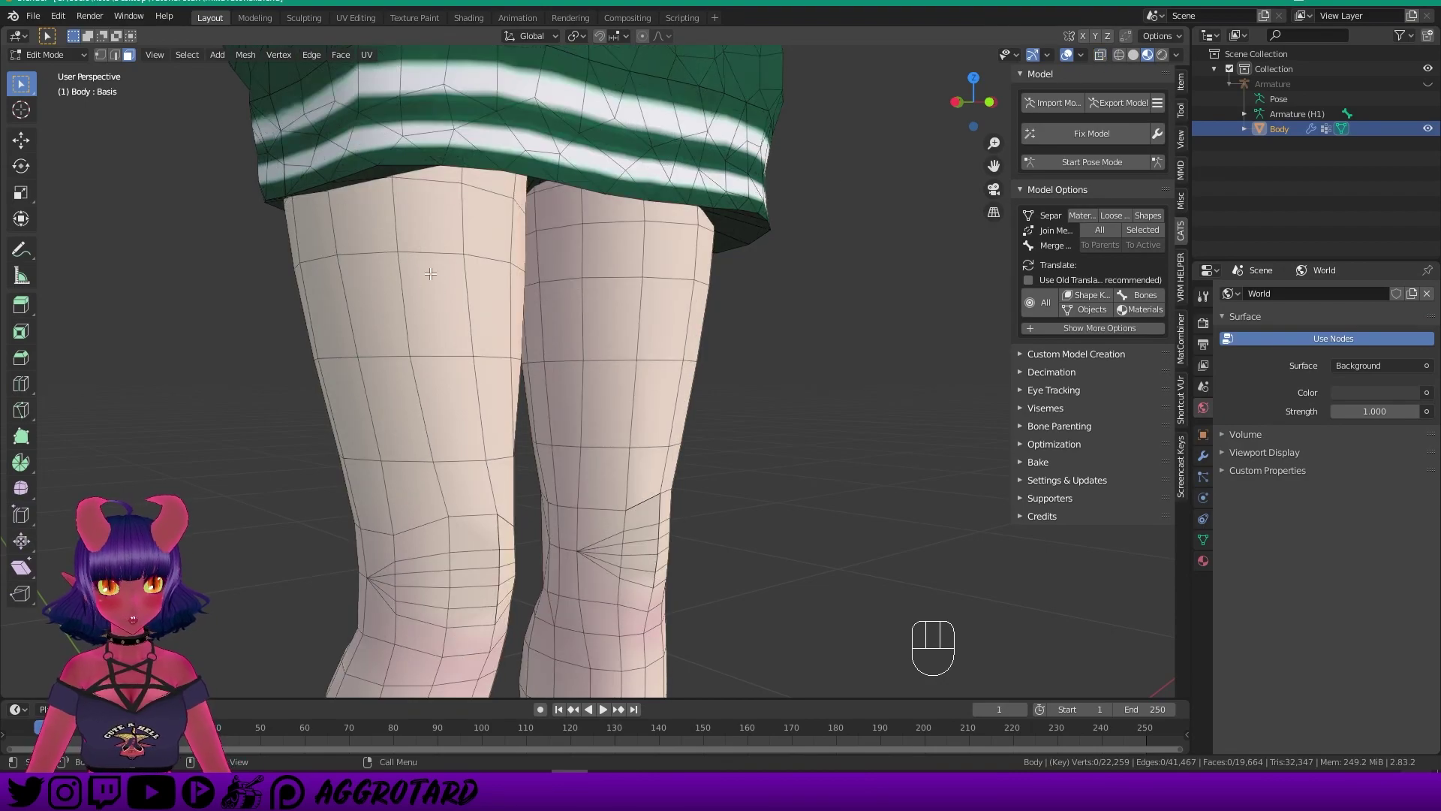
pyautogui.moveTo(562, 258); pyautogui.dragTo(488, 303, button='middle')
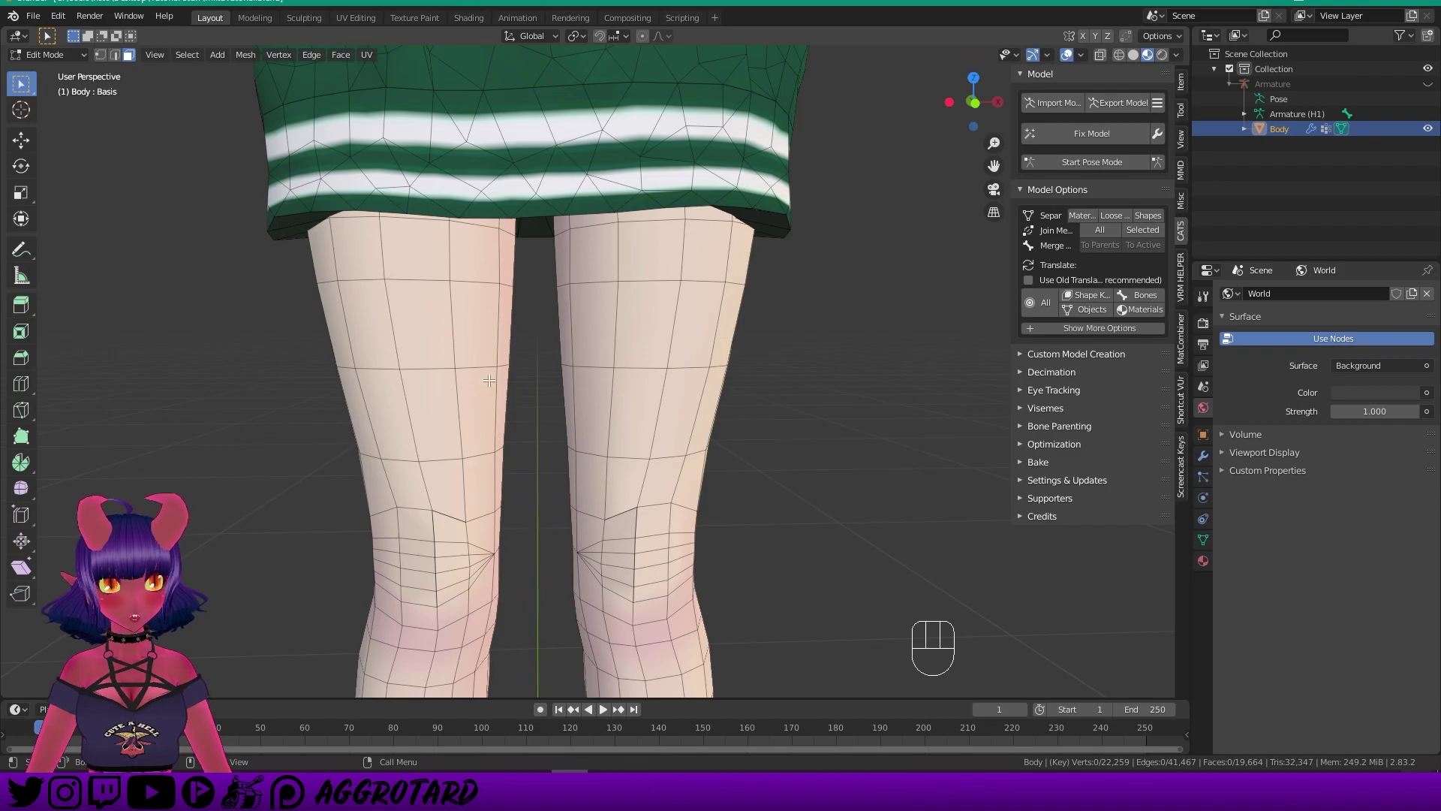
pyautogui.scroll(-3, 489, 381)
pyautogui.click(47, 54)
# Return to Object Mode and reselect the quad-converted Body mesh in the viewport.
pyautogui.click(51, 66)
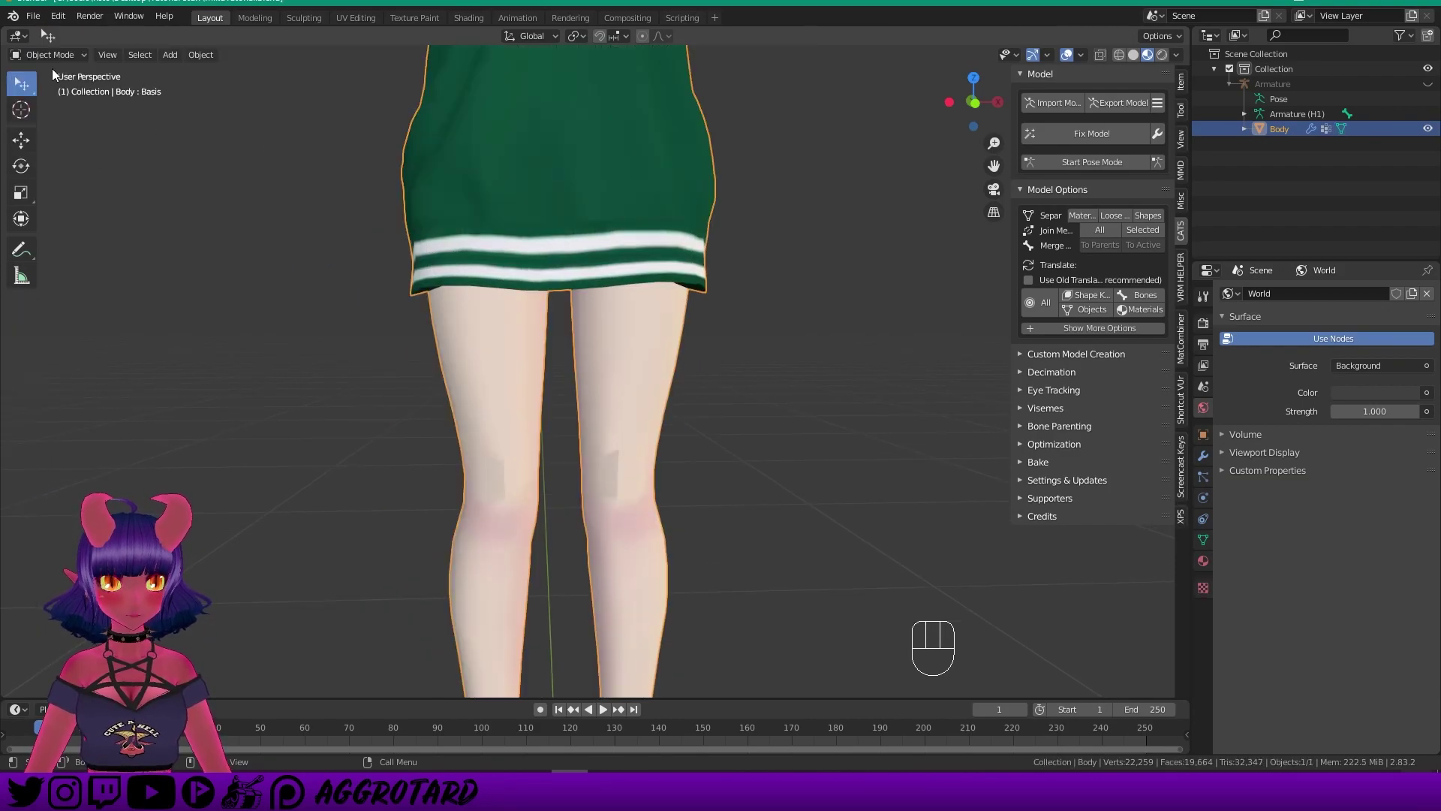
pyautogui.click(292, 190)
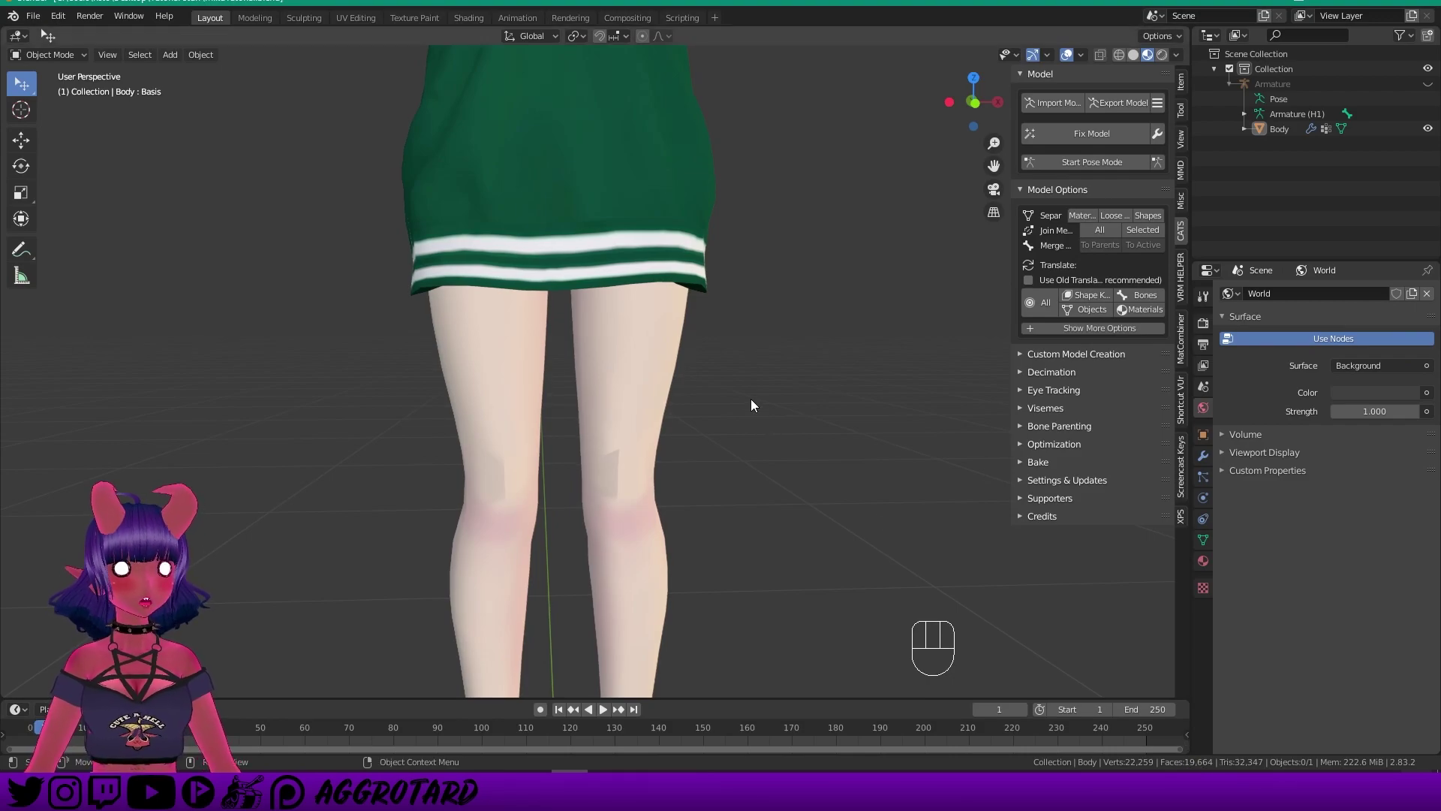
pyautogui.scroll(-4, 747, 391)
pyautogui.keyDown('shift'); pyautogui.moveTo(723, 328); pyautogui.dragTo(724, 408, button='middle'); pyautogui.keyUp('shift')
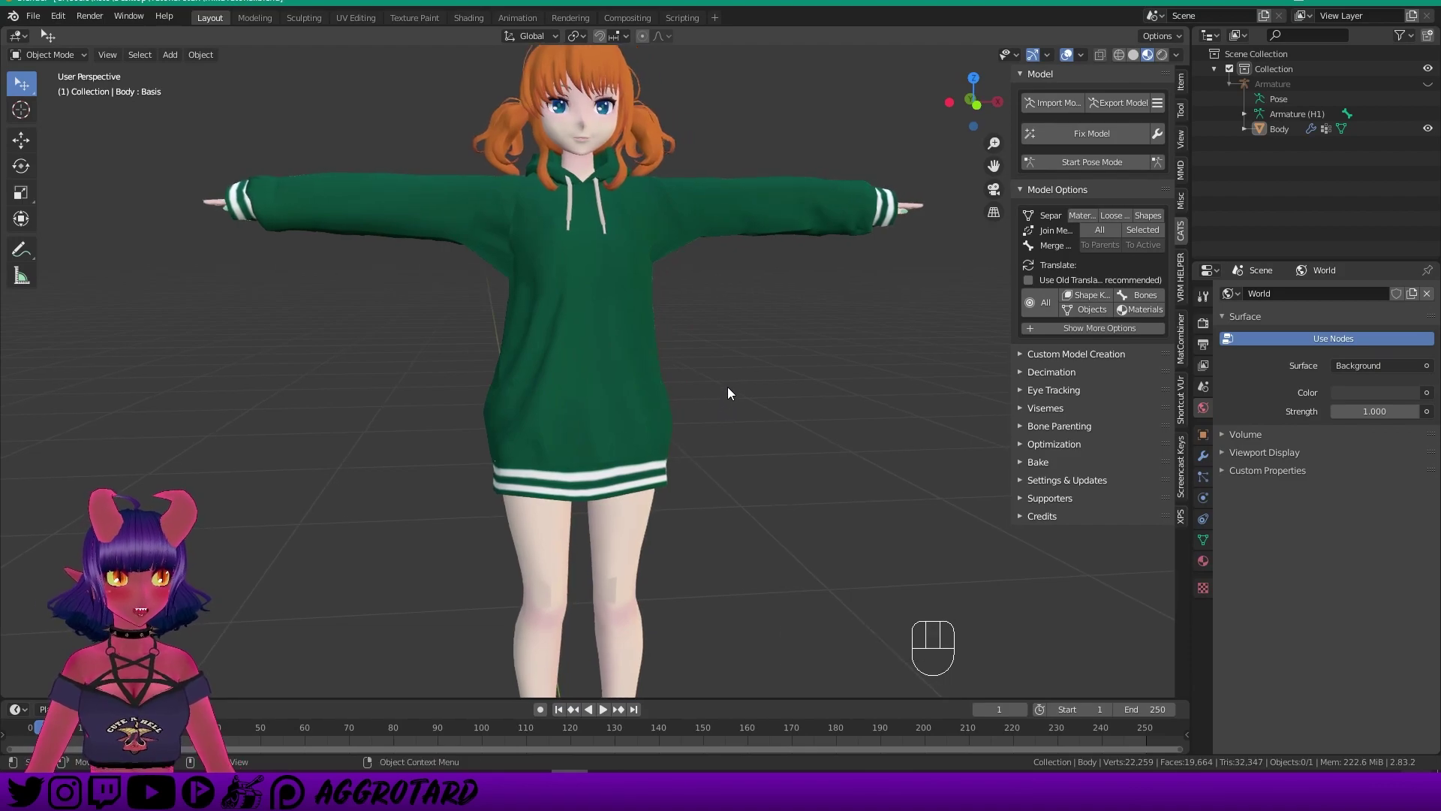
pyautogui.moveTo(727, 350); pyautogui.dragTo(698, 362, button='middle')
pyautogui.click(581, 300)
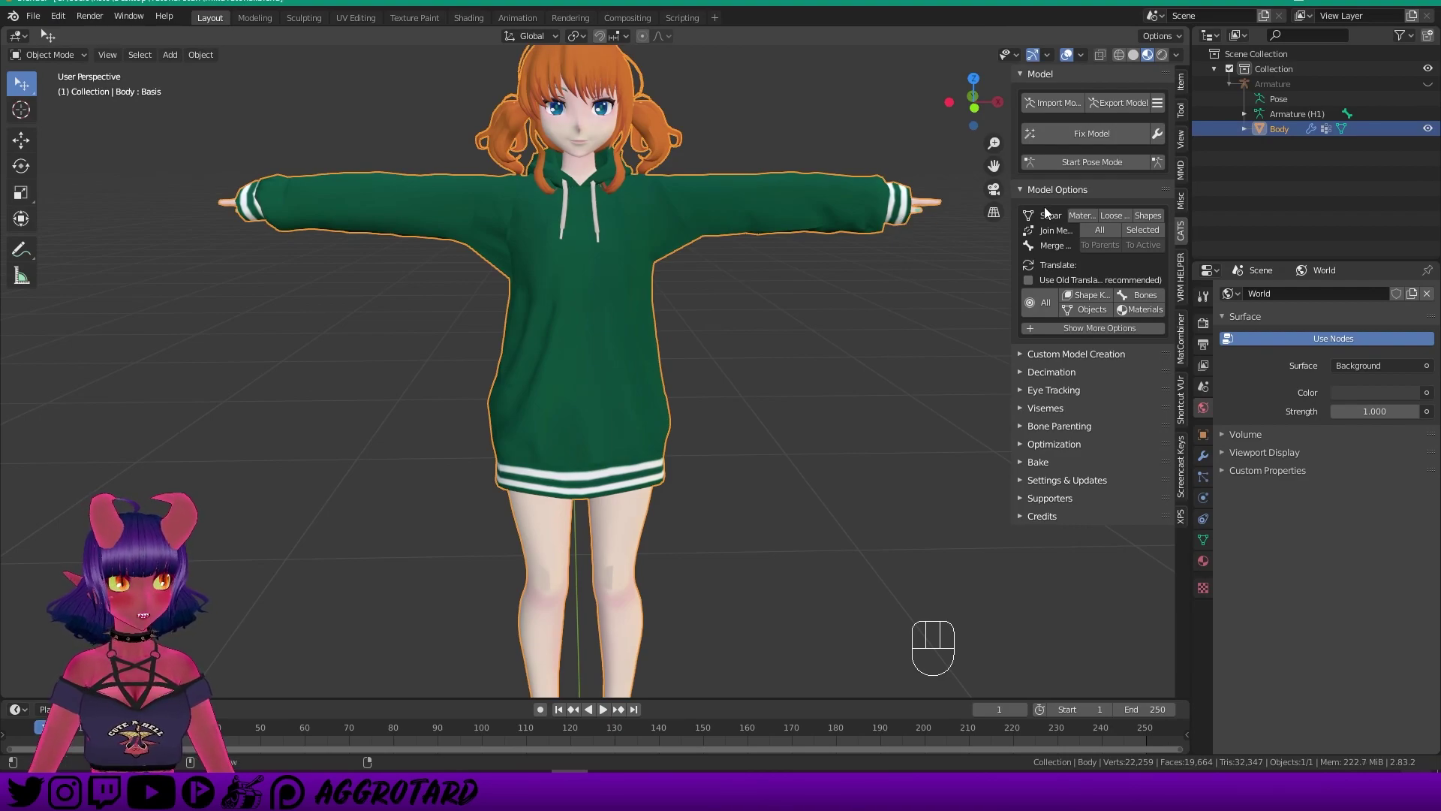
# Run CATS Separate by Materials and check the new Material1, strands, Cheek and back objects.
pyautogui.click(1087, 215)
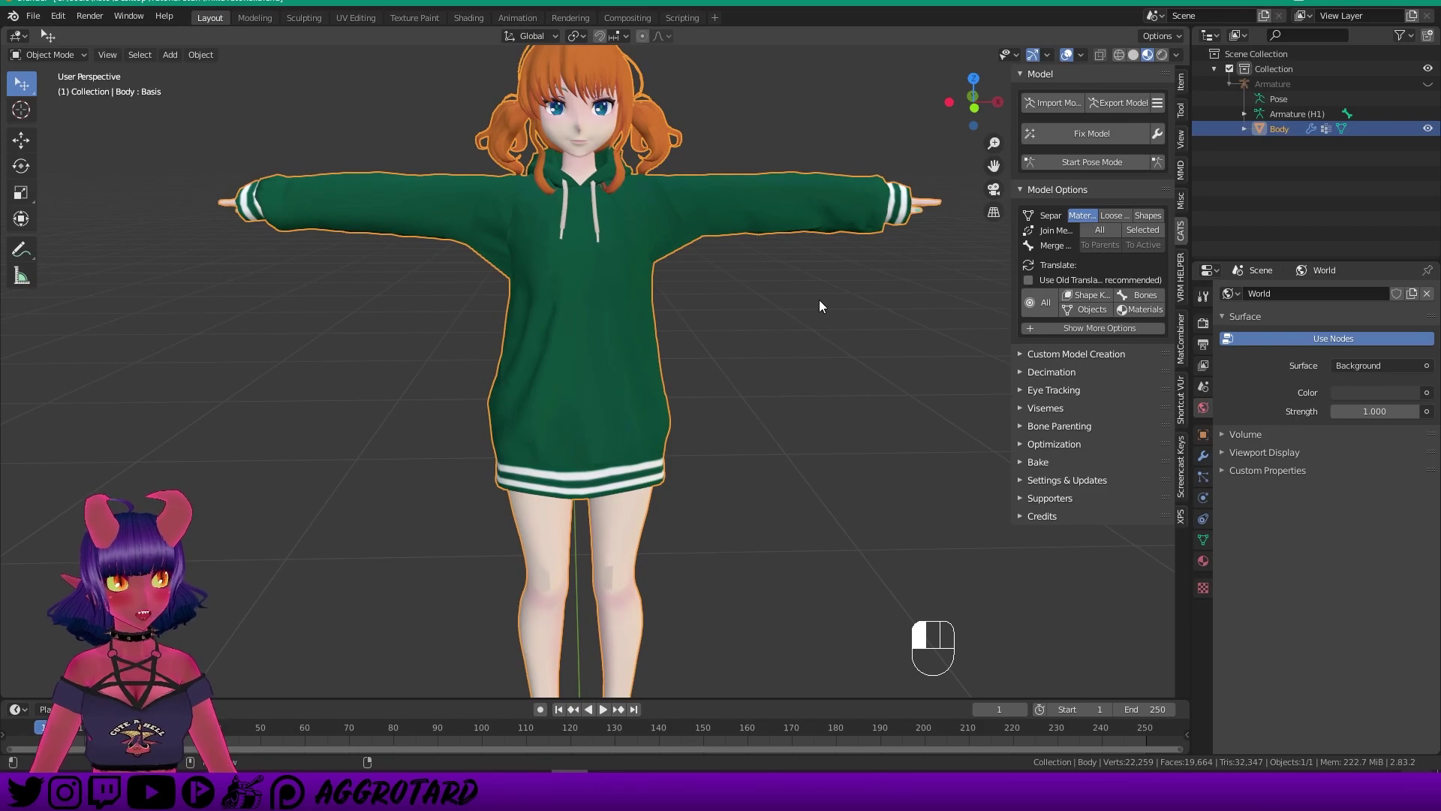
pyautogui.click(573, 504)
pyautogui.click(578, 106)
pyautogui.click(581, 125)
pyautogui.click(673, 138)
pyautogui.click(791, 297)
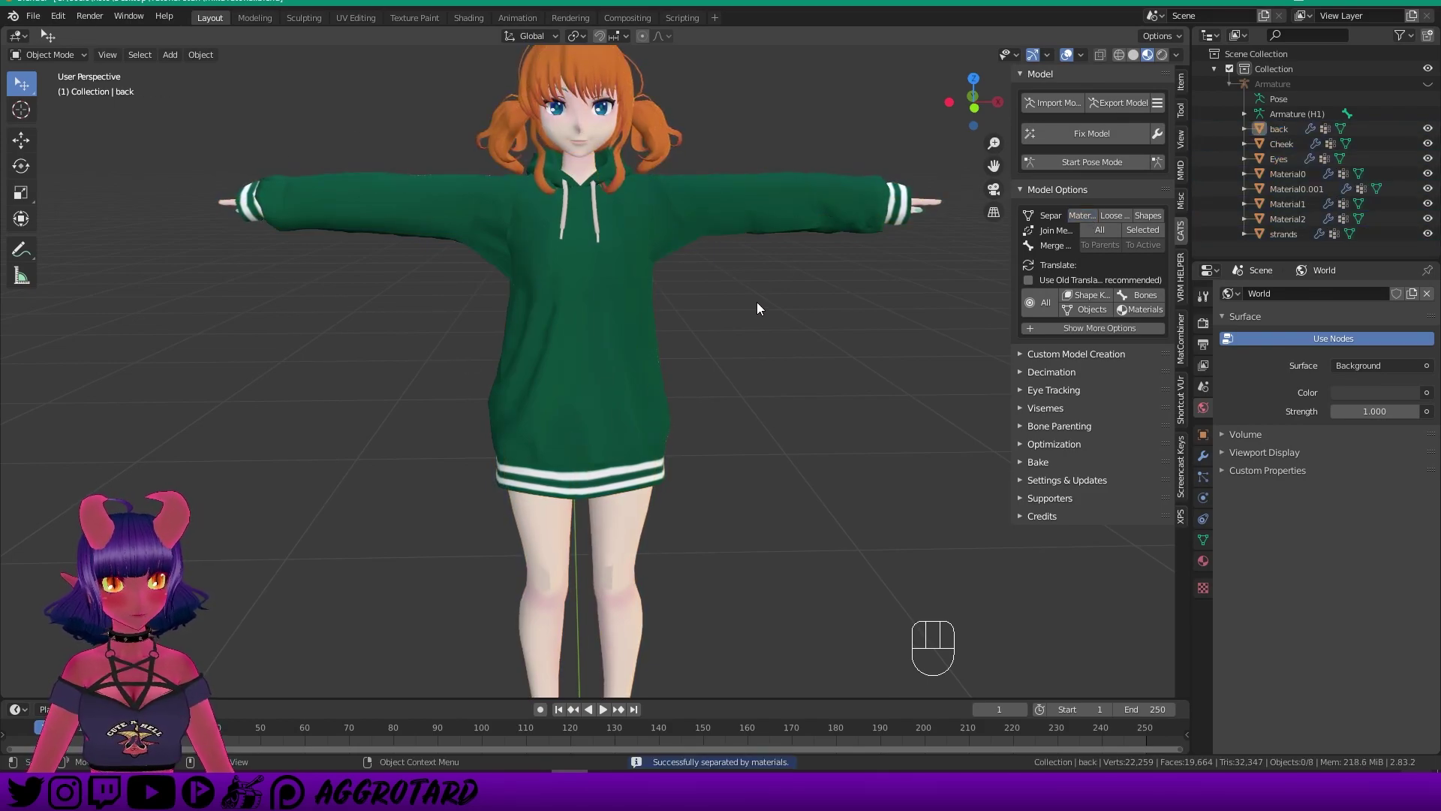
# Select Material1 and hide then show the hoodie to see the body beneath.
pyautogui.keyDown('shift'); pyautogui.moveTo(647, 323); pyautogui.dragTo(652, 277, button='middle'); pyautogui.keyUp('shift')
pyautogui.scroll(-1, 652, 277)
pyautogui.scroll(1, 633, 282)
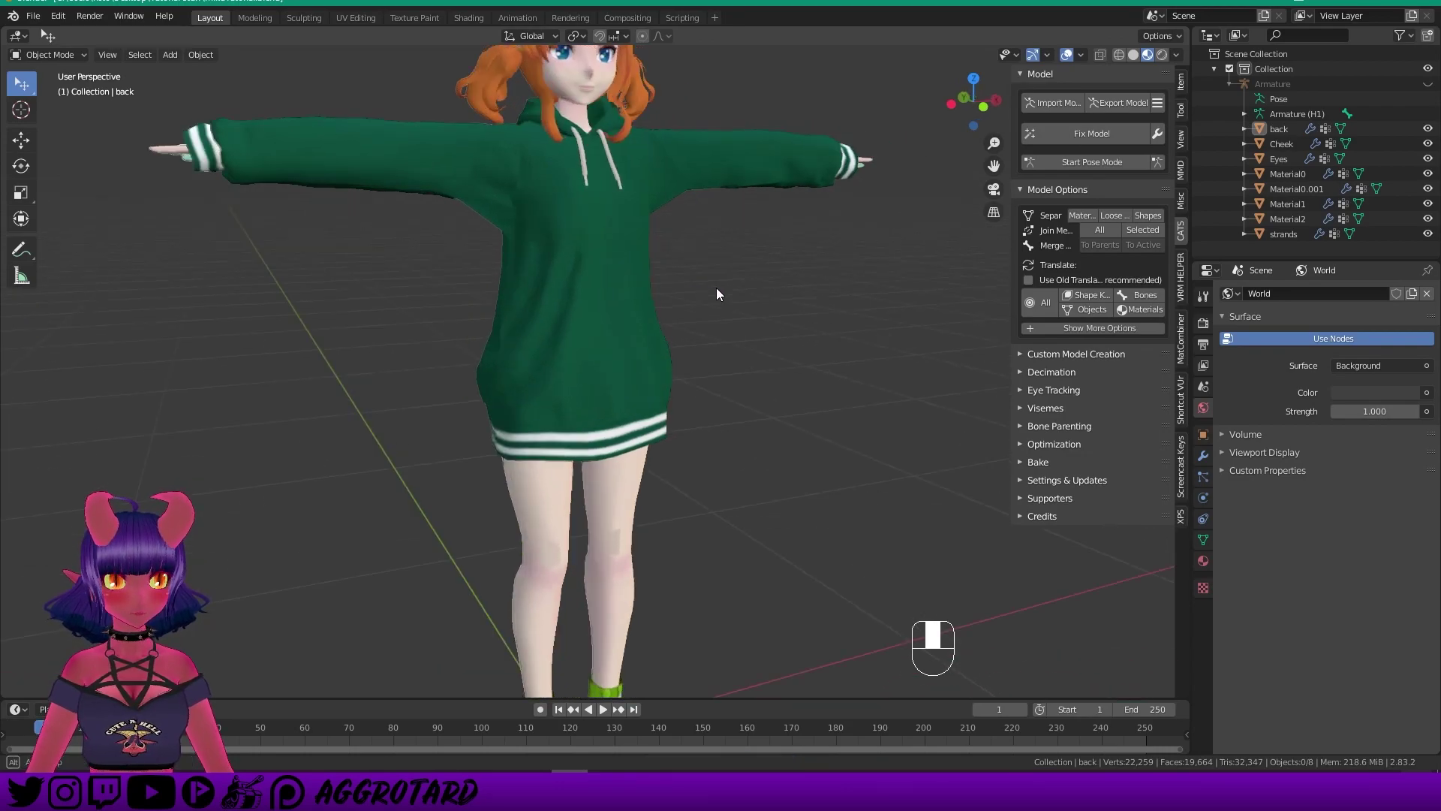
pyautogui.click(637, 458)
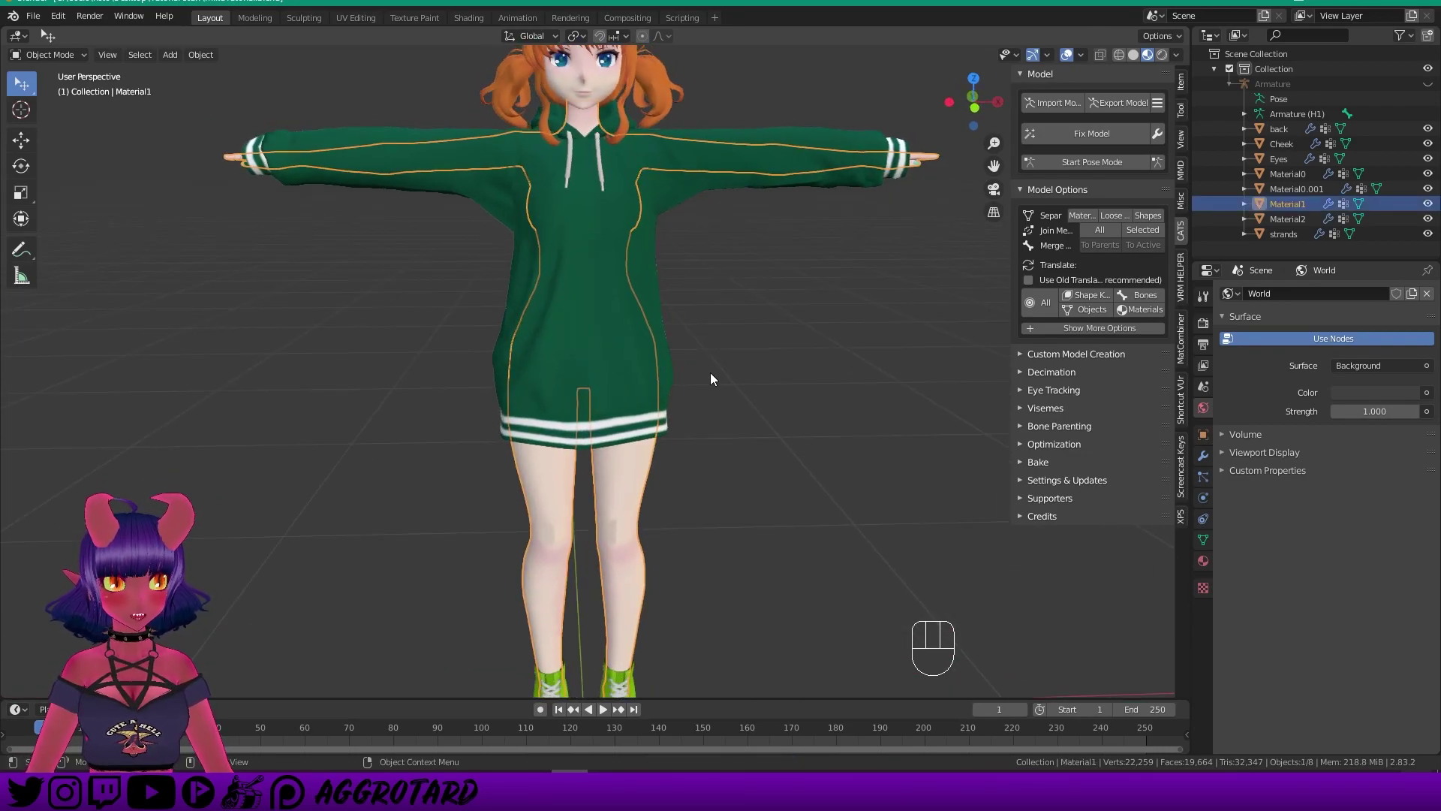
pyautogui.scroll(-2, 683, 315)
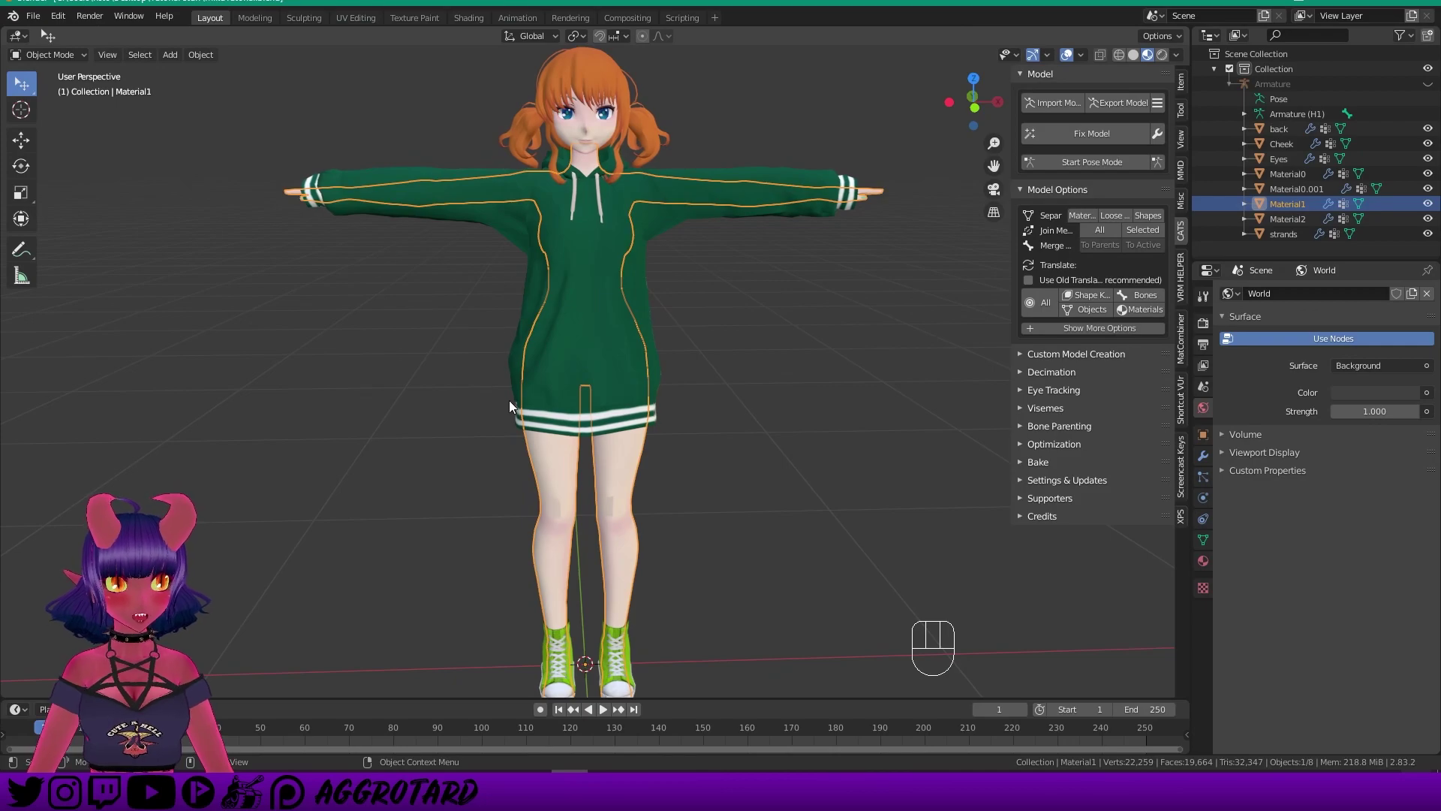
pyautogui.click(1428, 190)
pyautogui.click(1430, 191)
pyautogui.scroll(3, 702, 260)
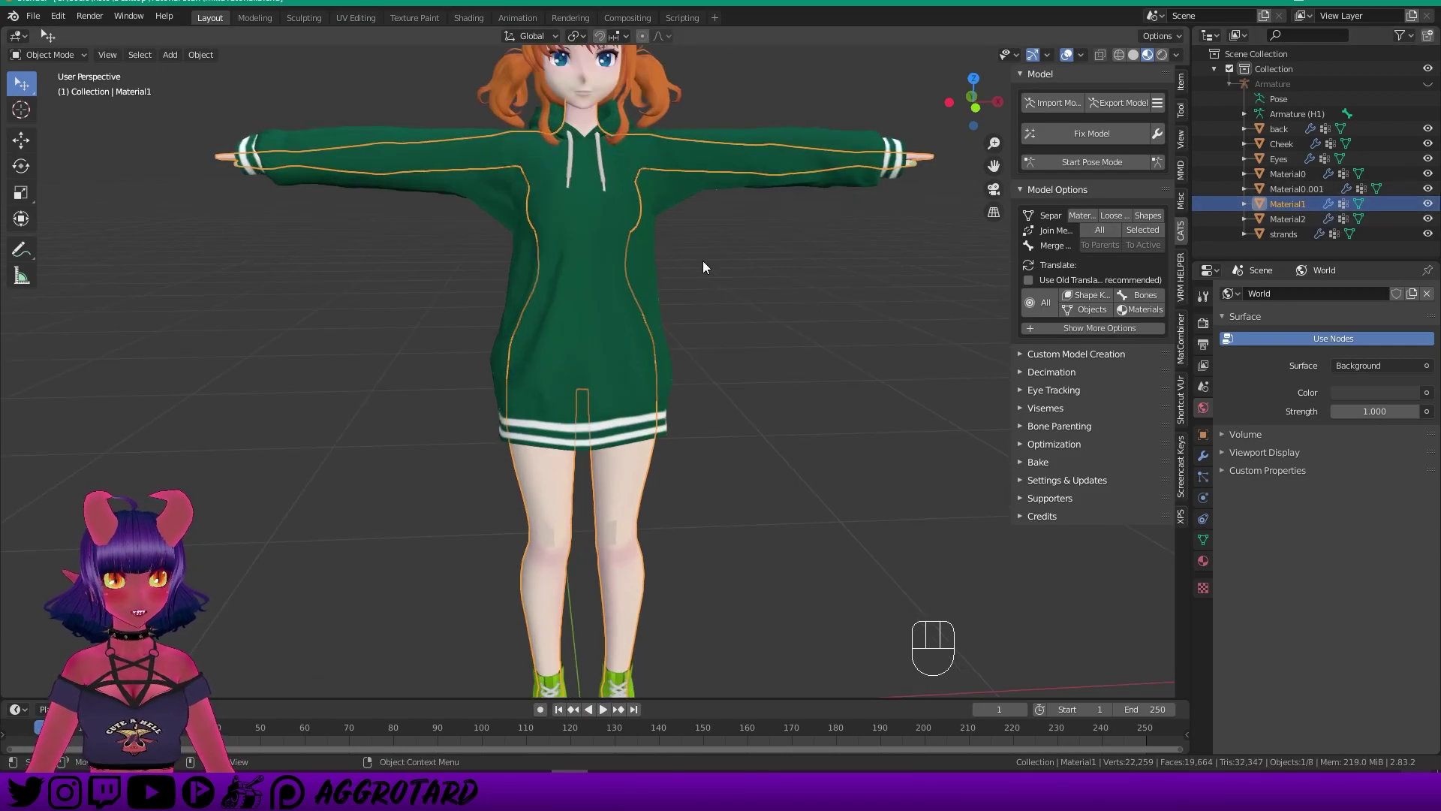
pyautogui.moveTo(695, 267)
pyautogui.mouseDown(button='middle')
pyautogui.moveTo(720, 269)
pyautogui.moveTo(695, 274)
pyautogui.mouseUp(button='middle')
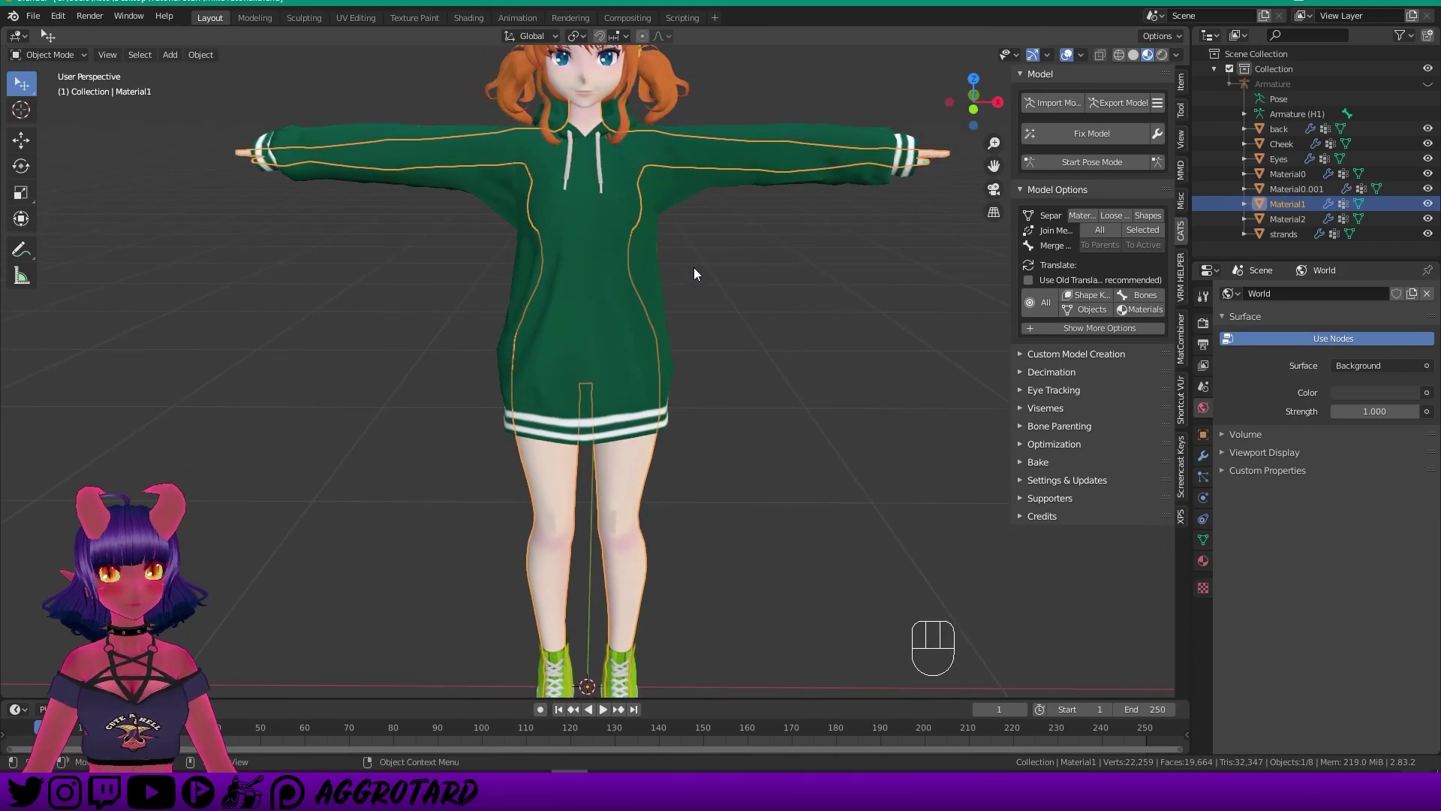
# Select the hoodie object Material0.001 and toggle its visibility to compare.
pyautogui.click(643, 214)
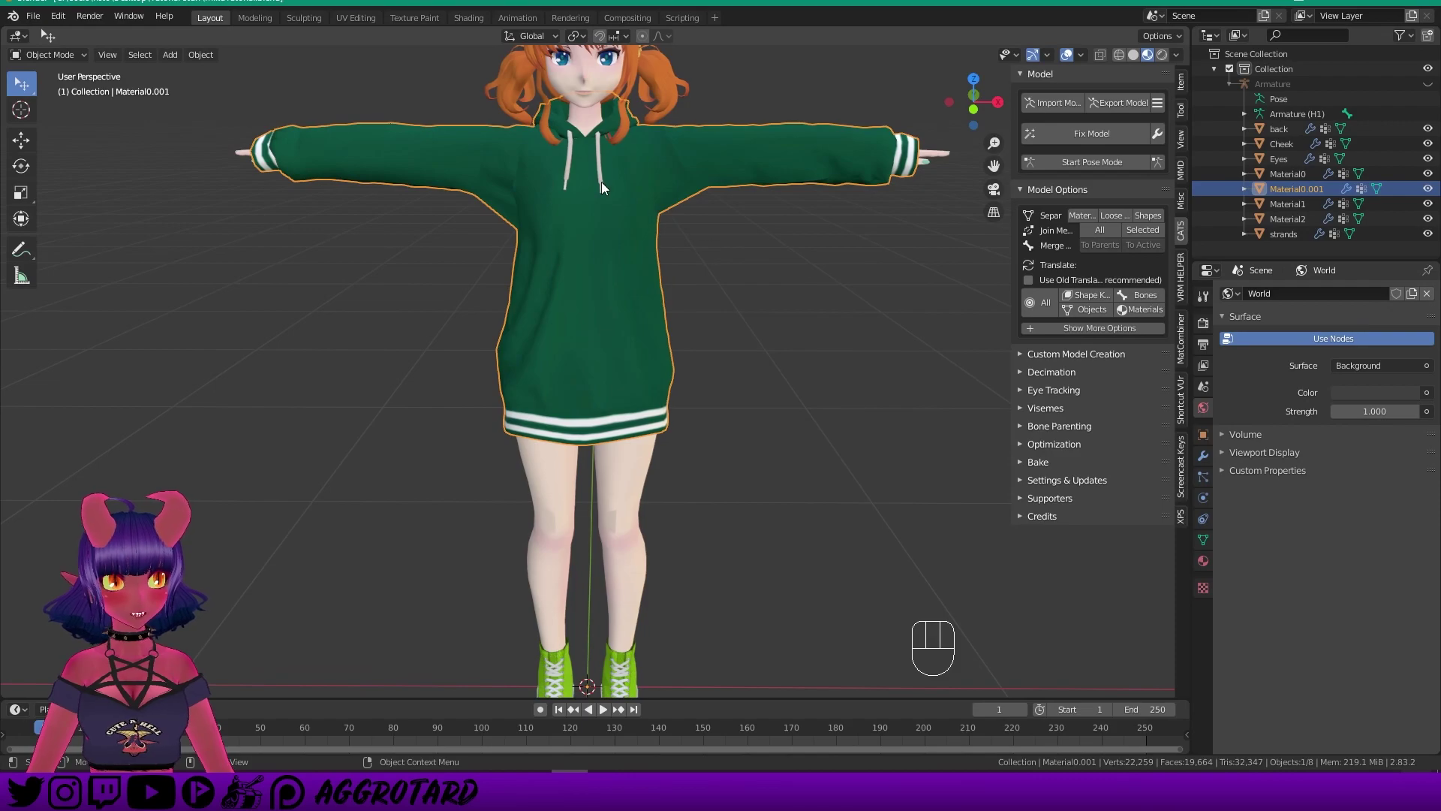
pyautogui.click(1429, 188)
pyautogui.click(1429, 189)
pyautogui.click(1429, 188)
pyautogui.click(1430, 188)
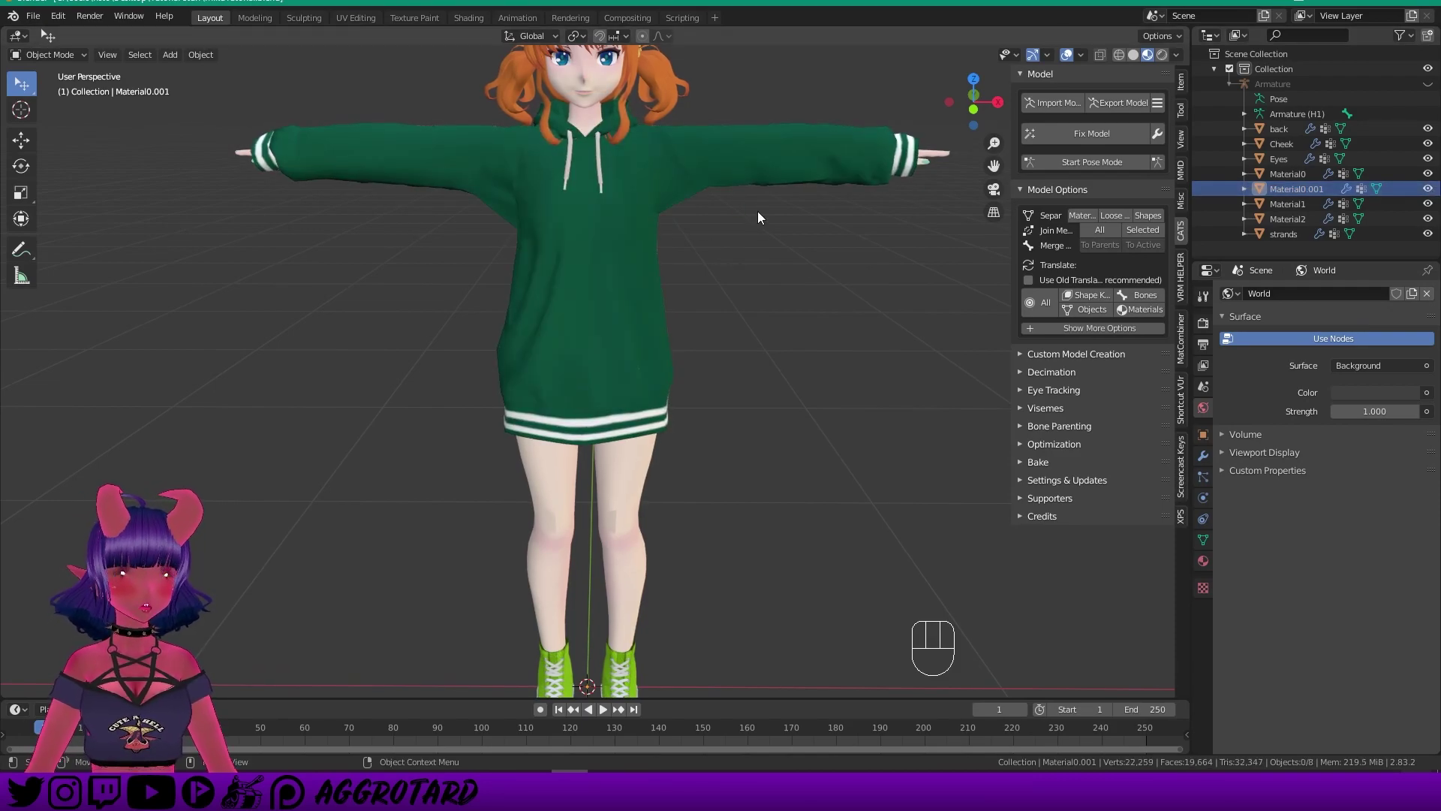
pyautogui.scroll(-1, 686, 199)
pyautogui.scroll(1, 615, 212)
# Select the Material1 body object and bring up the interaction mode menu.
pyautogui.click(630, 439)
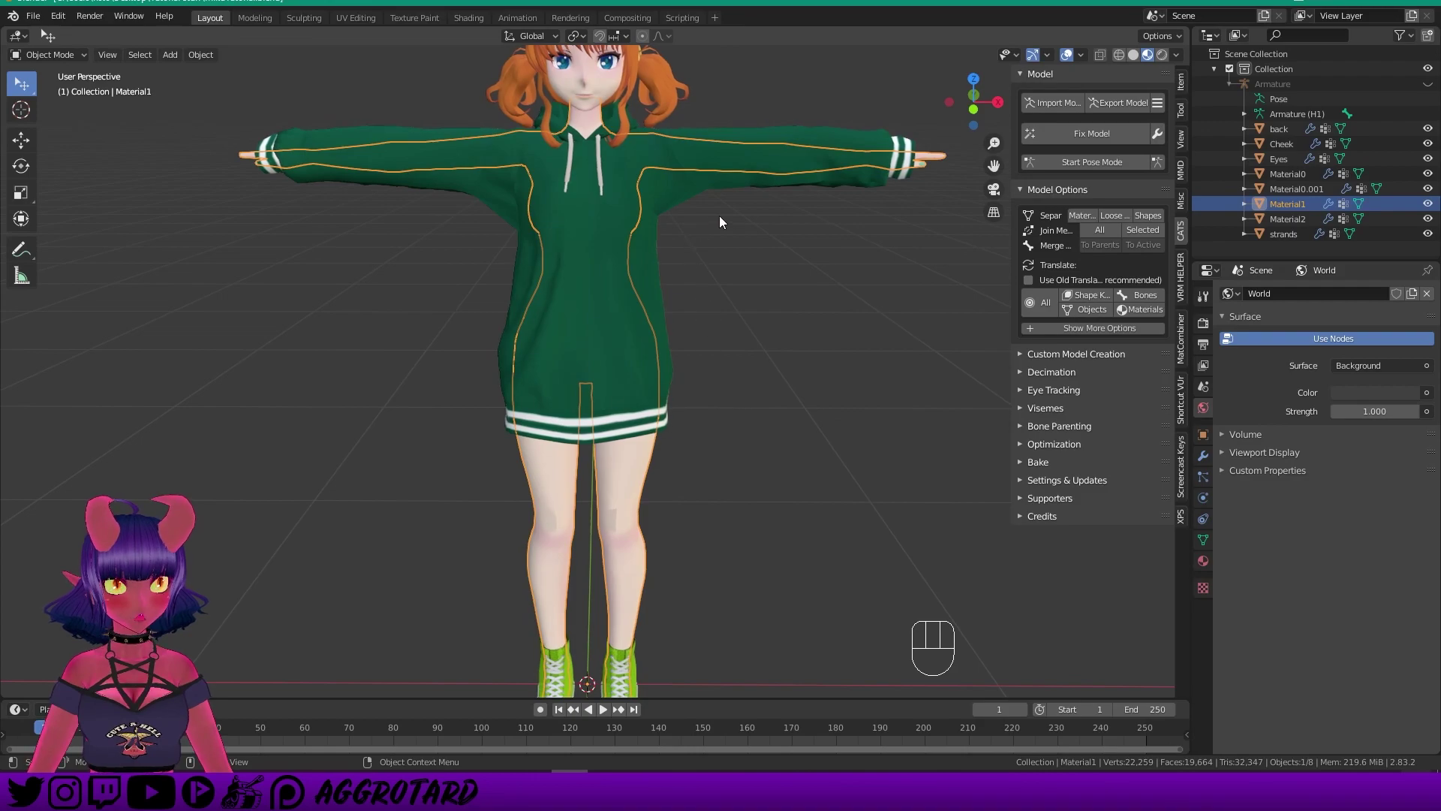
pyautogui.keyDown('shift'); pyautogui.moveTo(692, 511); pyautogui.dragTo(698, 234, button='middle'); pyautogui.keyUp('shift')
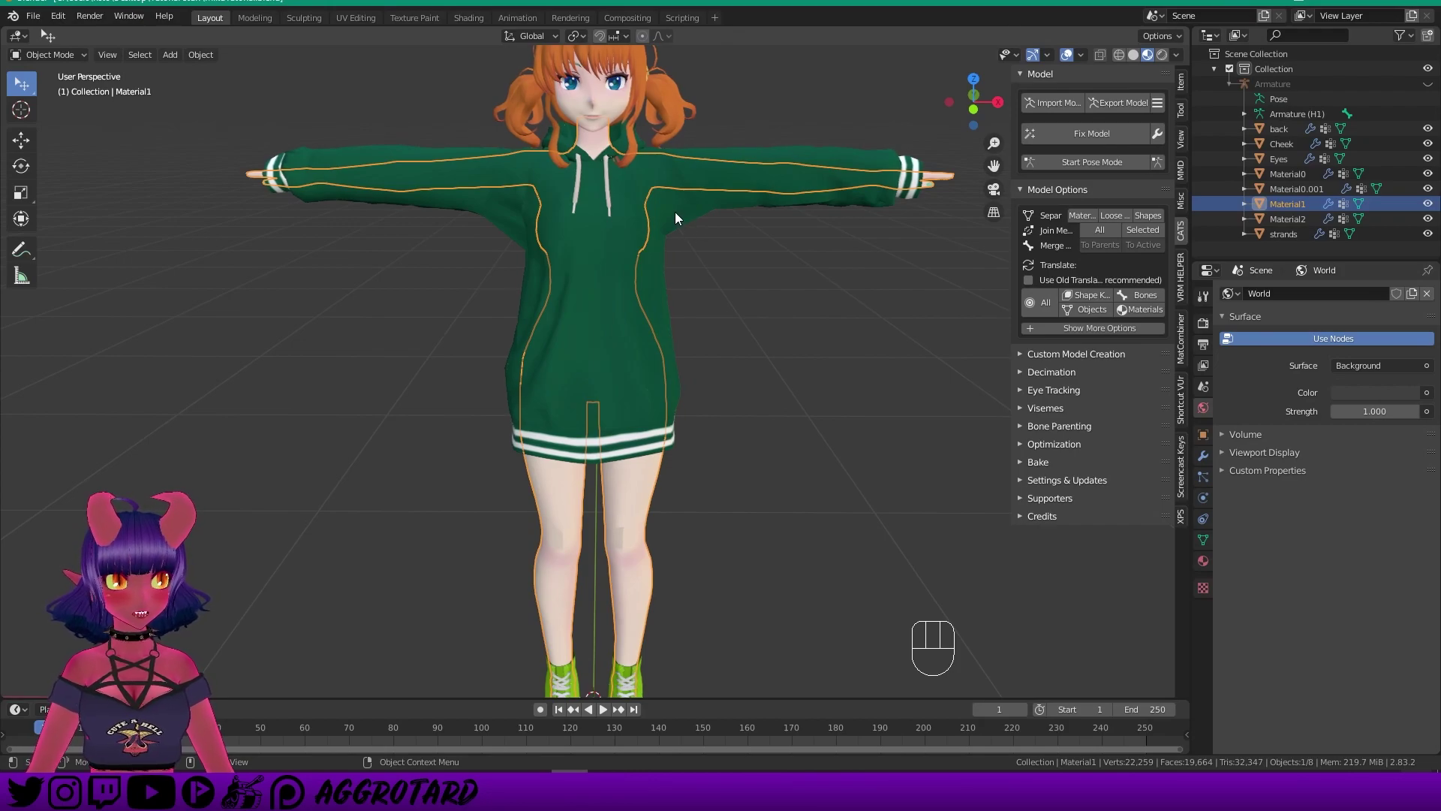
pyautogui.click(311, 91)
pyautogui.click(55, 56)
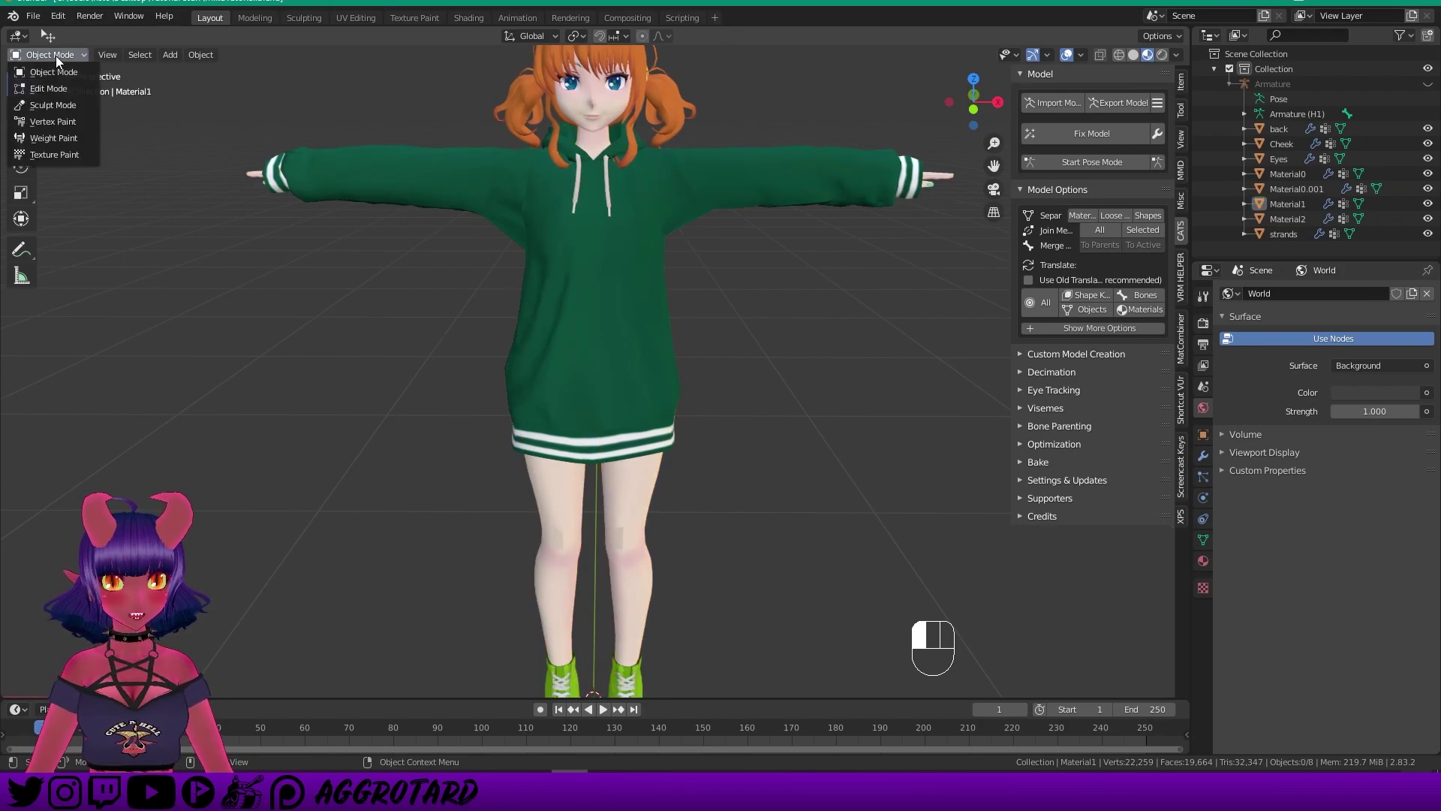
pyautogui.click(651, 484)
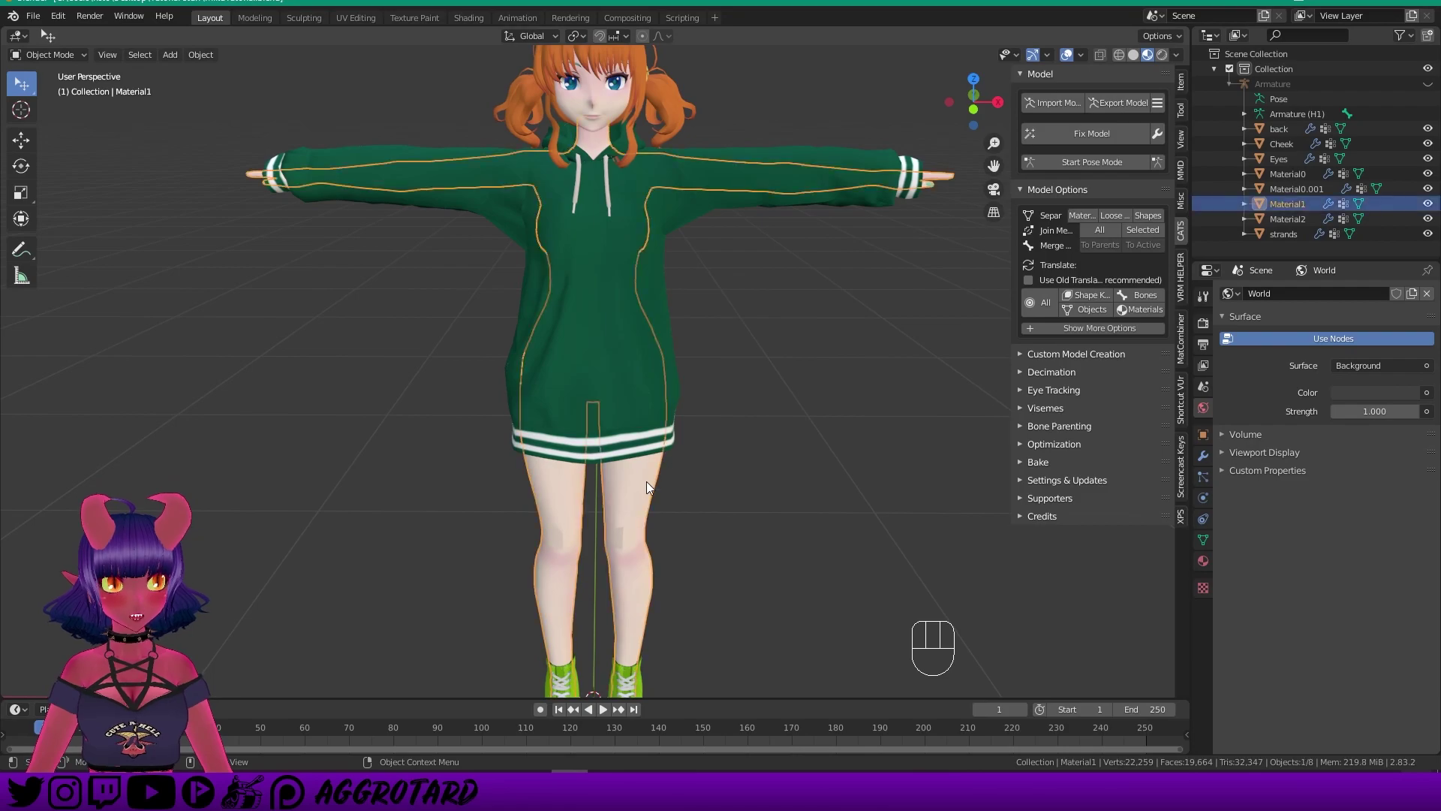
pyautogui.click(58, 57)
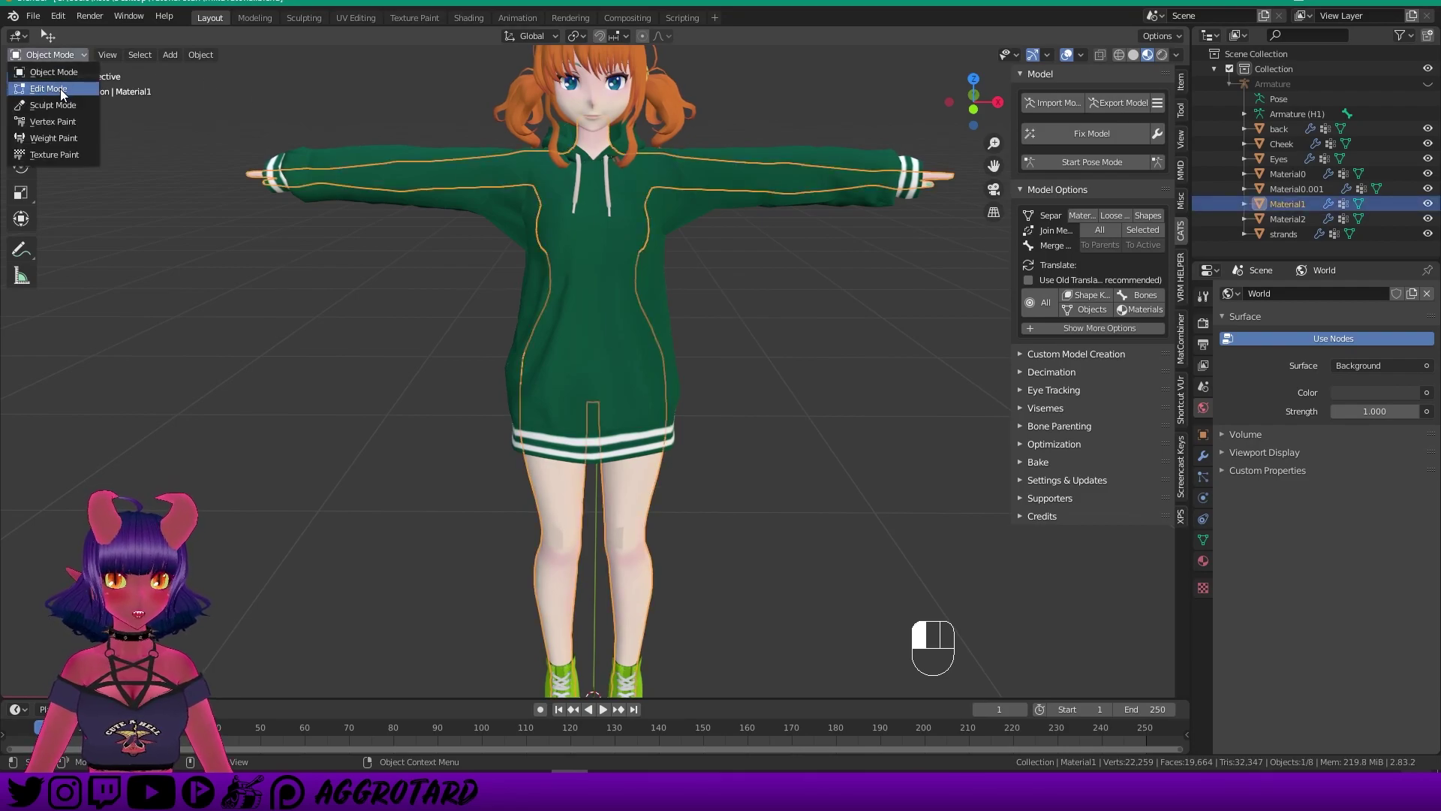
# Put Material1 in Edit Mode with X-Ray on and the Select Circle tool.
pyautogui.click(48, 88)
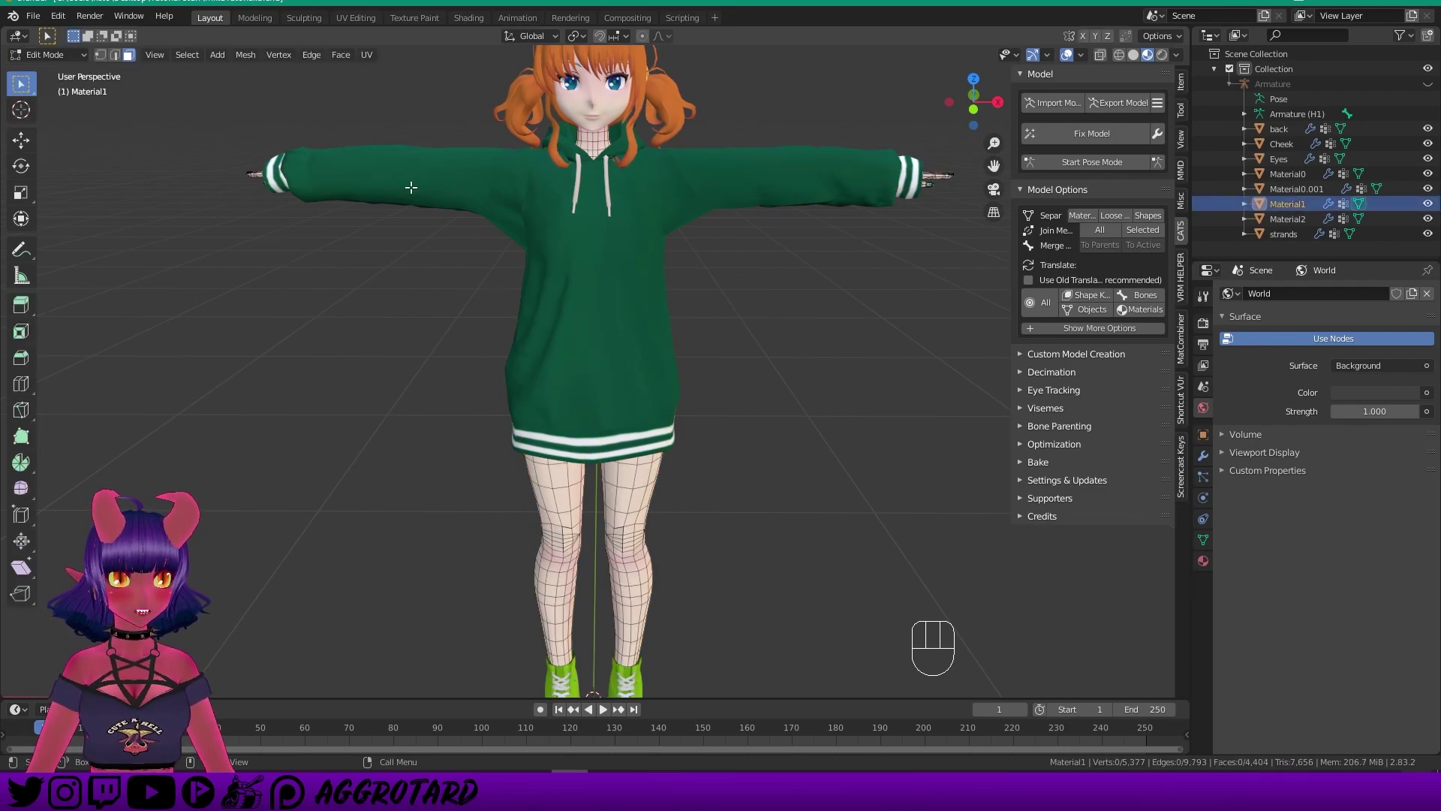
pyautogui.click(1101, 54)
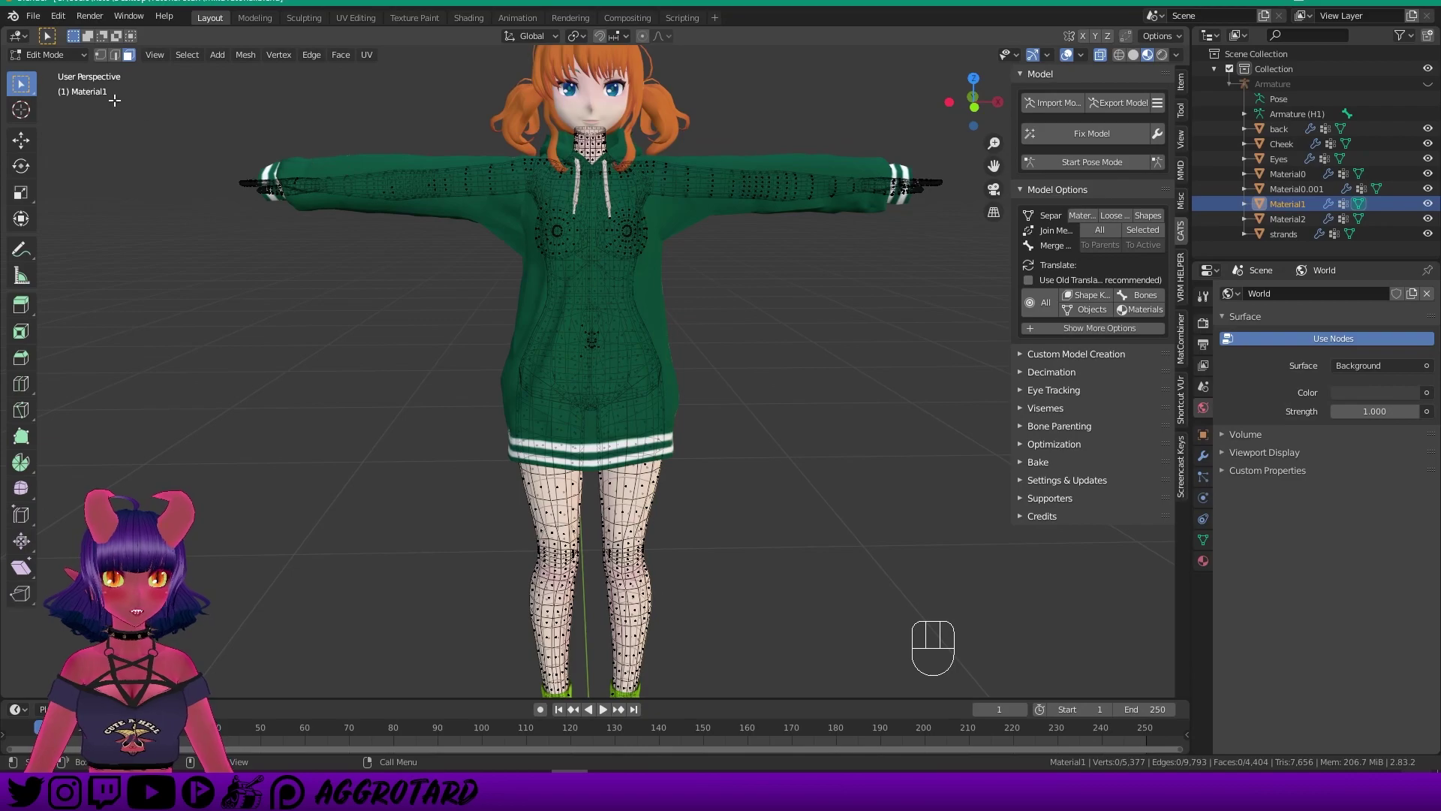
pyautogui.moveTo(23, 84); pyautogui.dragTo(118, 152)
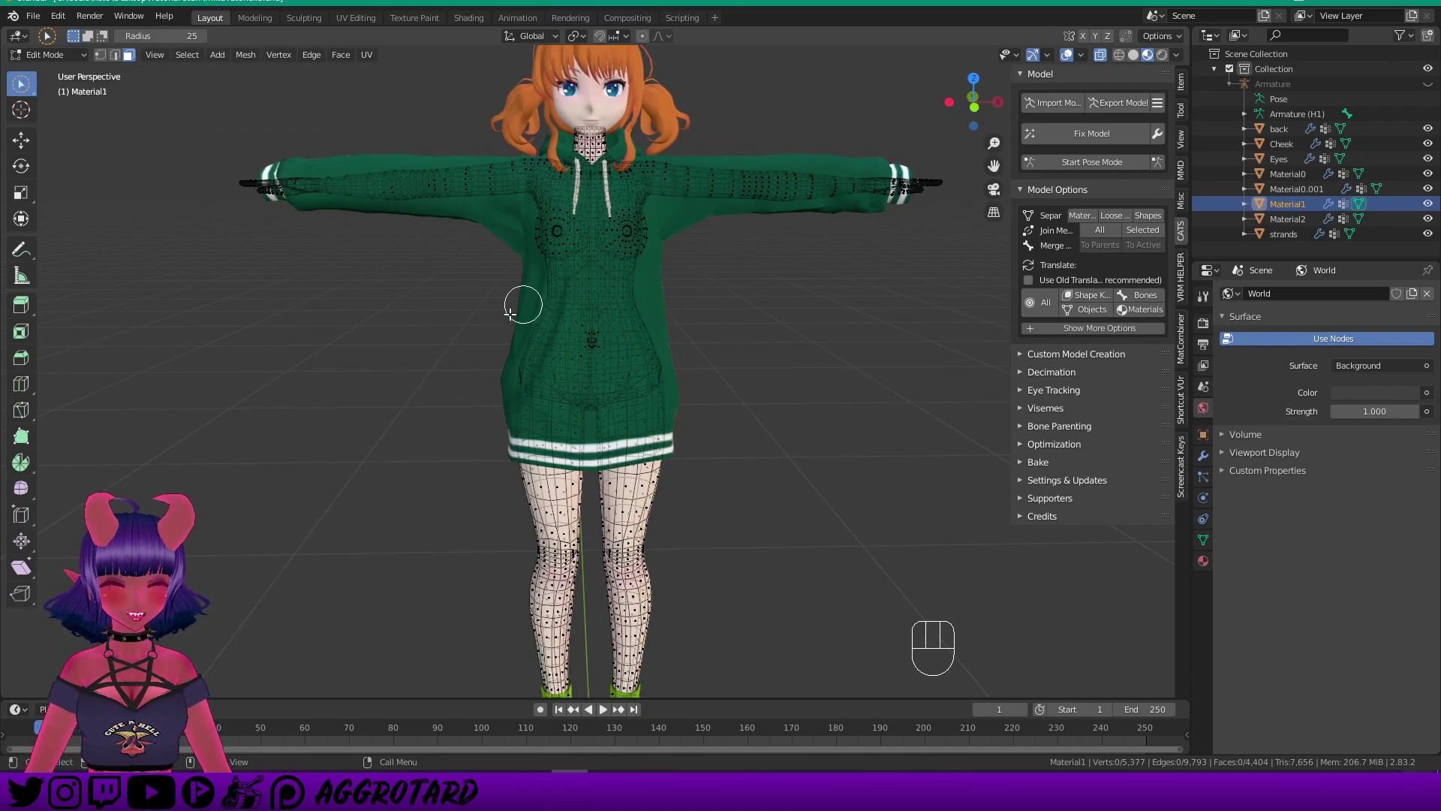
# Circle-select the arm vertices under the sleeve, from the forearm up to the shoulder.
pyautogui.keyDown('shift'); pyautogui.moveTo(688, 484); pyautogui.dragTo(592, 283, button='middle'); pyautogui.keyUp('shift')
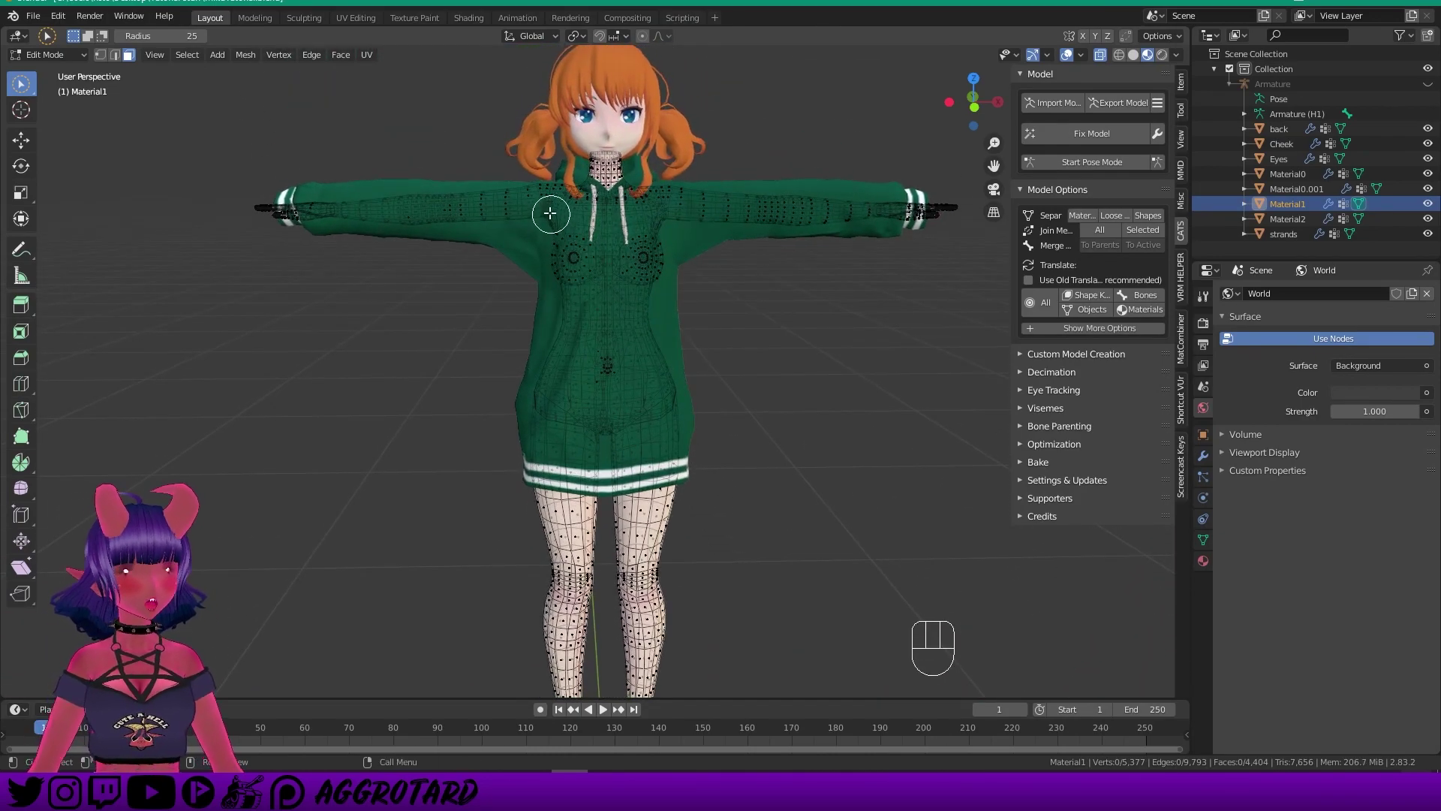
pyautogui.moveTo(353, 247); pyautogui.dragTo(348, 232, button='middle')
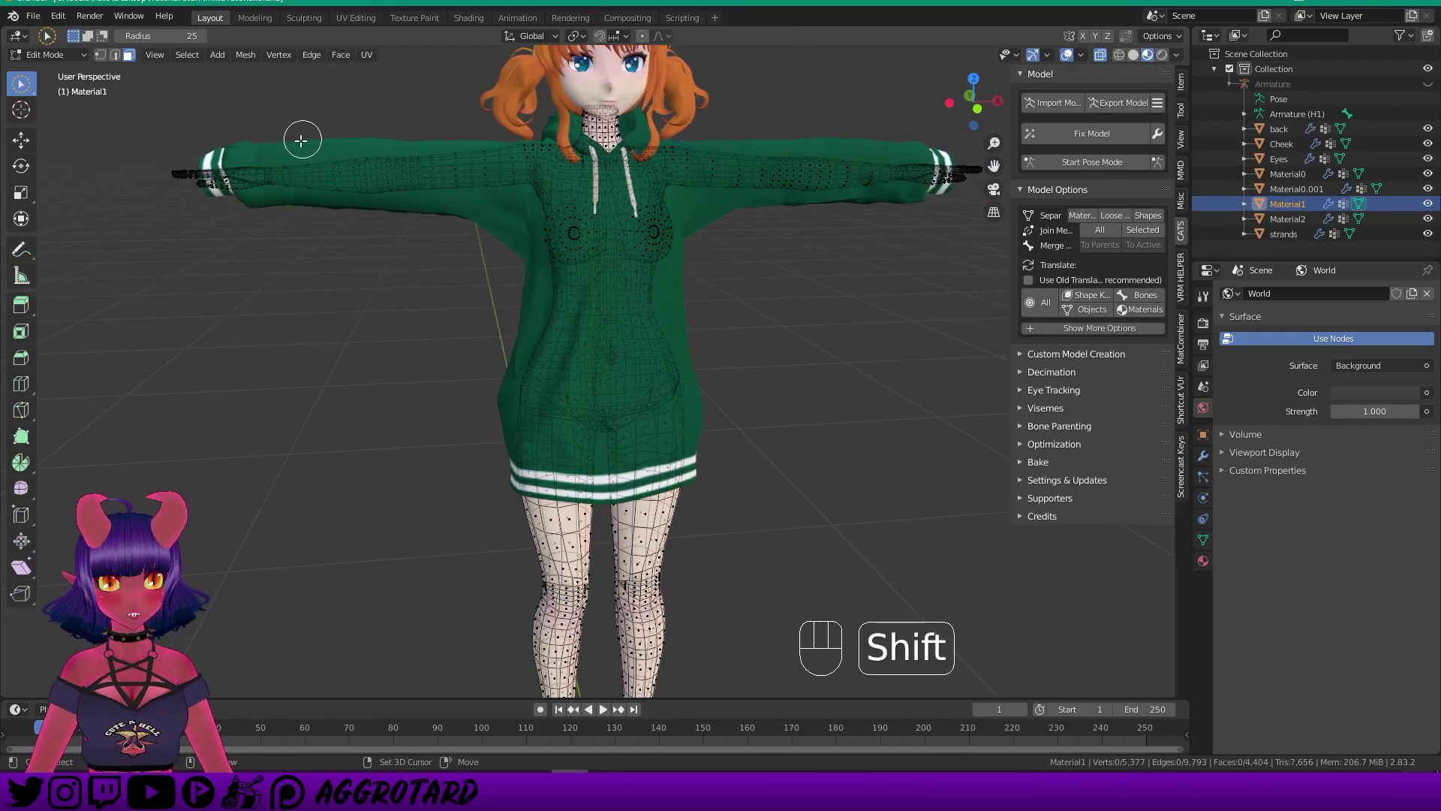
pyautogui.moveTo(290, 139)
pyautogui.keyDown('shift'); pyautogui.mouseDown()
pyautogui.moveTo(293, 164)
pyautogui.moveTo(338, 201)
pyautogui.moveTo(367, 139)
pyautogui.moveTo(390, 223)
pyautogui.moveTo(424, 148)
pyautogui.mouseUp(); pyautogui.keyUp('shift')
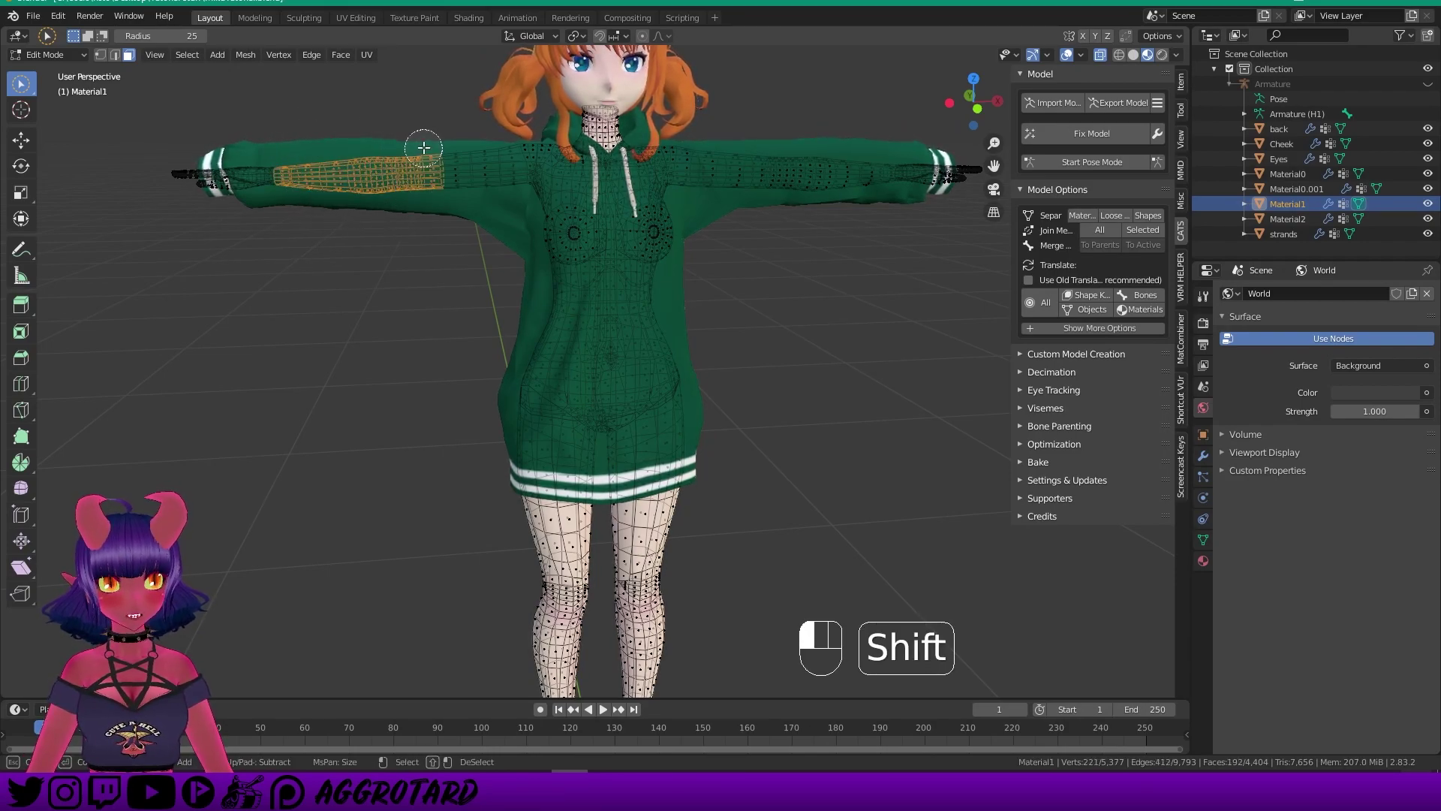
pyautogui.moveTo(450, 199)
pyautogui.keyDown('shift'); pyautogui.mouseDown()
pyautogui.moveTo(477, 167)
pyautogui.moveTo(736, 175)
pyautogui.moveTo(669, 162)
pyautogui.mouseUp(); pyautogui.keyUp('shift')
pyautogui.keyDown('shift'); pyautogui.moveTo(835, 187); pyautogui.dragTo(843, 187); pyautogui.keyUp('shift')
pyautogui.moveTo(847, 196); pyautogui.dragTo(801, 216, button='middle')
pyautogui.moveTo(800, 167)
pyautogui.keyDown('shift'); pyautogui.mouseDown()
pyautogui.moveTo(808, 145)
pyautogui.moveTo(826, 194)
pyautogui.mouseUp(); pyautogui.keyUp('shift')
pyautogui.keyDown('shift'); pyautogui.moveTo(826, 145); pyautogui.dragTo(817, 200); pyautogui.keyUp('shift')
# Add the chest, left waist and shoulder vertices beneath the hoodie to the selection.
pyautogui.moveTo(817, 199)
pyautogui.mouseDown(button='middle')
pyautogui.moveTo(679, 241)
pyautogui.moveTo(672, 212)
pyautogui.mouseUp(button='middle')
pyautogui.moveTo(672, 213)
pyautogui.keyDown('shift'); pyautogui.mouseDown()
pyautogui.moveTo(502, 196)
pyautogui.moveTo(570, 225)
pyautogui.moveTo(476, 277)
pyautogui.moveTo(465, 317)
pyautogui.moveTo(480, 368)
pyautogui.moveTo(633, 392)
pyautogui.mouseUp(); pyautogui.keyUp('shift')
pyautogui.scroll(1, 510, 413)
pyautogui.keyDown('shift'); pyautogui.moveTo(512, 405); pyautogui.dragTo(533, 361, button='middle'); pyautogui.keyUp('shift')
pyautogui.scroll(2, 528, 351)
pyautogui.moveTo(481, 349)
pyautogui.keyDown('shift'); pyautogui.mouseDown()
pyautogui.moveTo(466, 345)
pyautogui.moveTo(484, 369)
pyautogui.moveTo(631, 386)
pyautogui.moveTo(537, 370)
pyautogui.mouseUp(); pyautogui.keyUp('shift')
pyautogui.moveTo(537, 370)
pyautogui.mouseDown(button='middle')
pyautogui.moveTo(852, 351)
pyautogui.moveTo(520, 364)
pyautogui.mouseUp(button='middle')
pyautogui.scroll(-3, 544, 346)
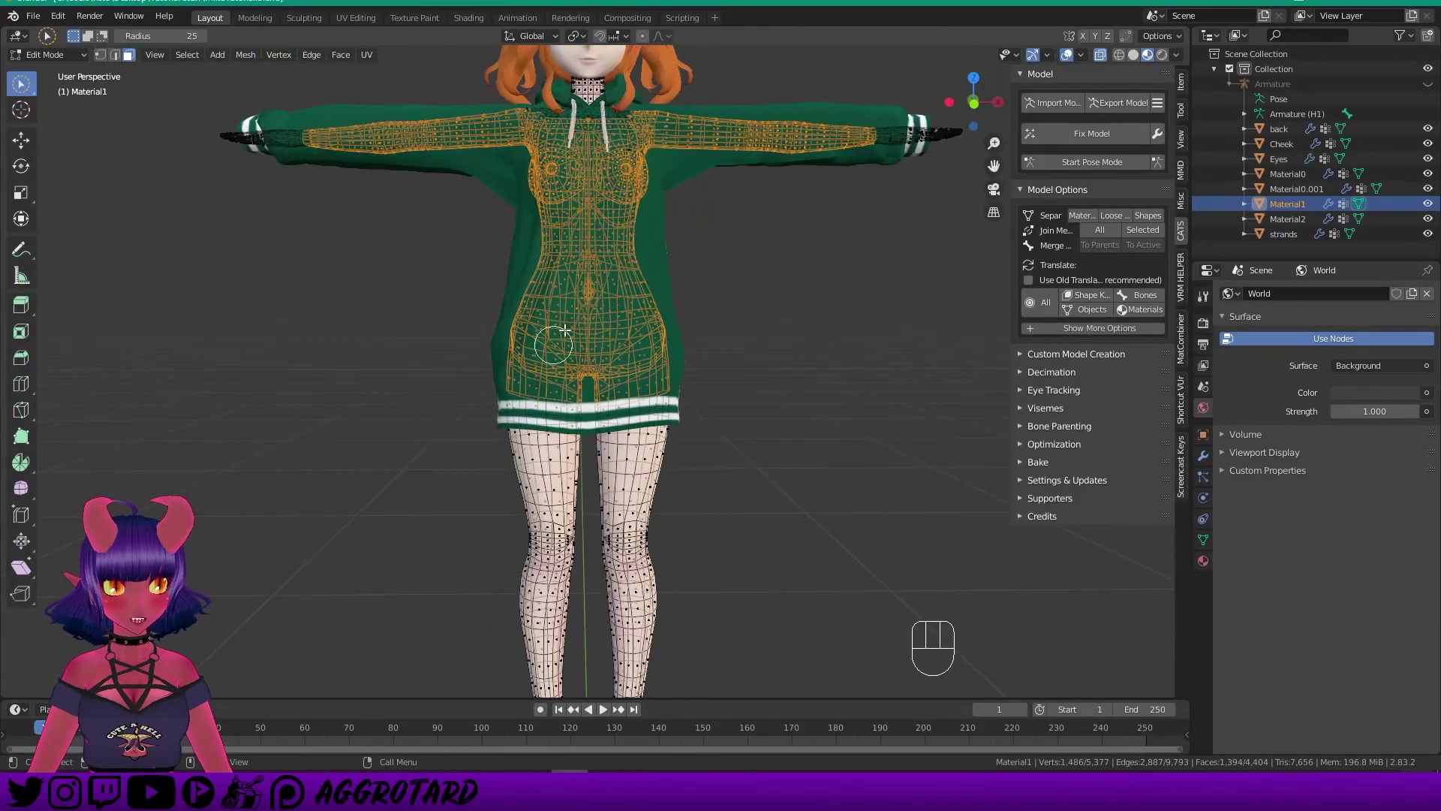
pyautogui.keyDown('shift'); pyautogui.moveTo(585, 262); pyautogui.dragTo(593, 421, button='middle'); pyautogui.keyUp('shift')
pyautogui.scroll(4, 552, 316)
pyautogui.keyDown('shift'); pyautogui.moveTo(527, 248); pyautogui.dragTo(585, 443, button='middle'); pyautogui.keyUp('shift')
pyautogui.scroll(3, 518, 376)
pyautogui.keyDown('shift'); pyautogui.moveTo(418, 265); pyautogui.dragTo(425, 263); pyautogui.keyUp('shift')
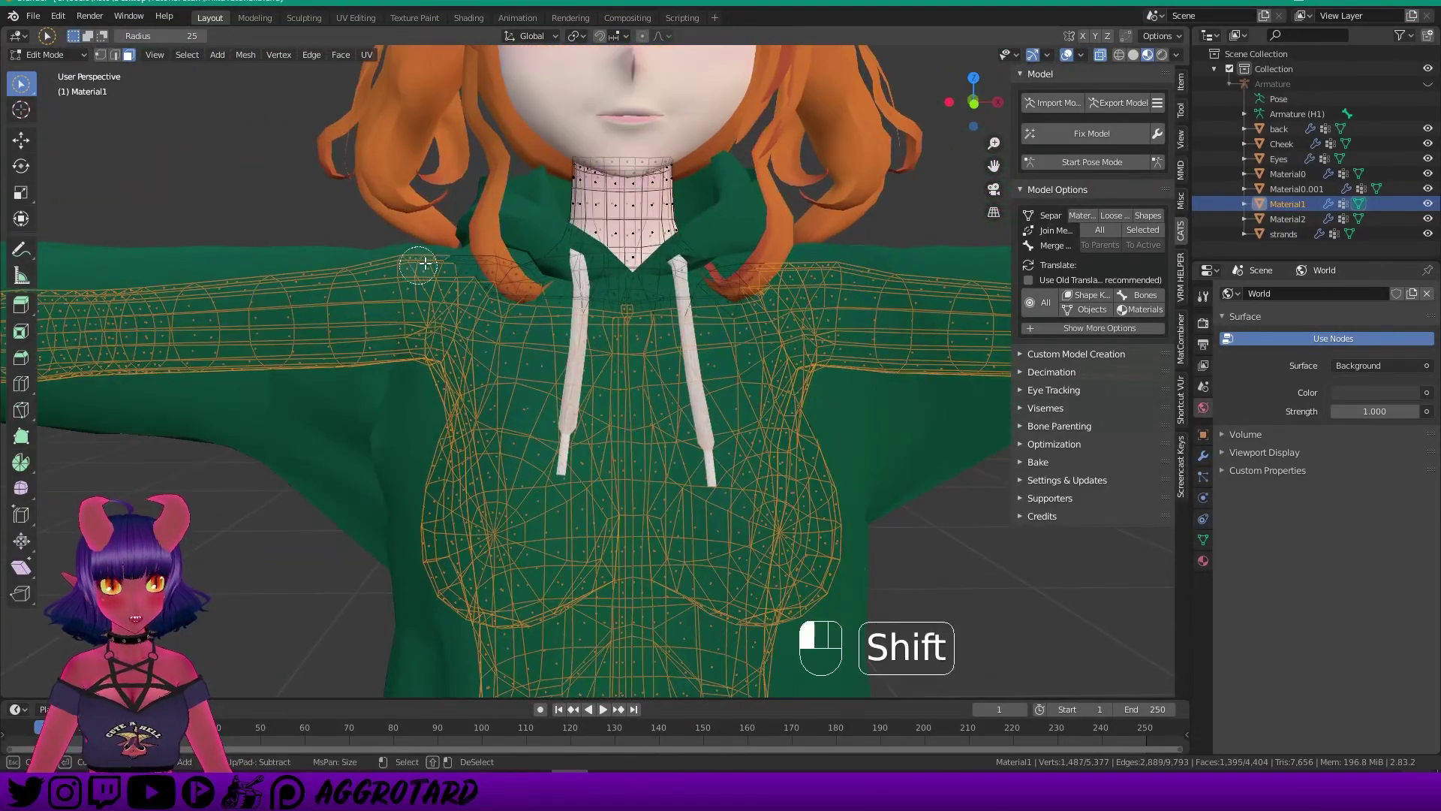
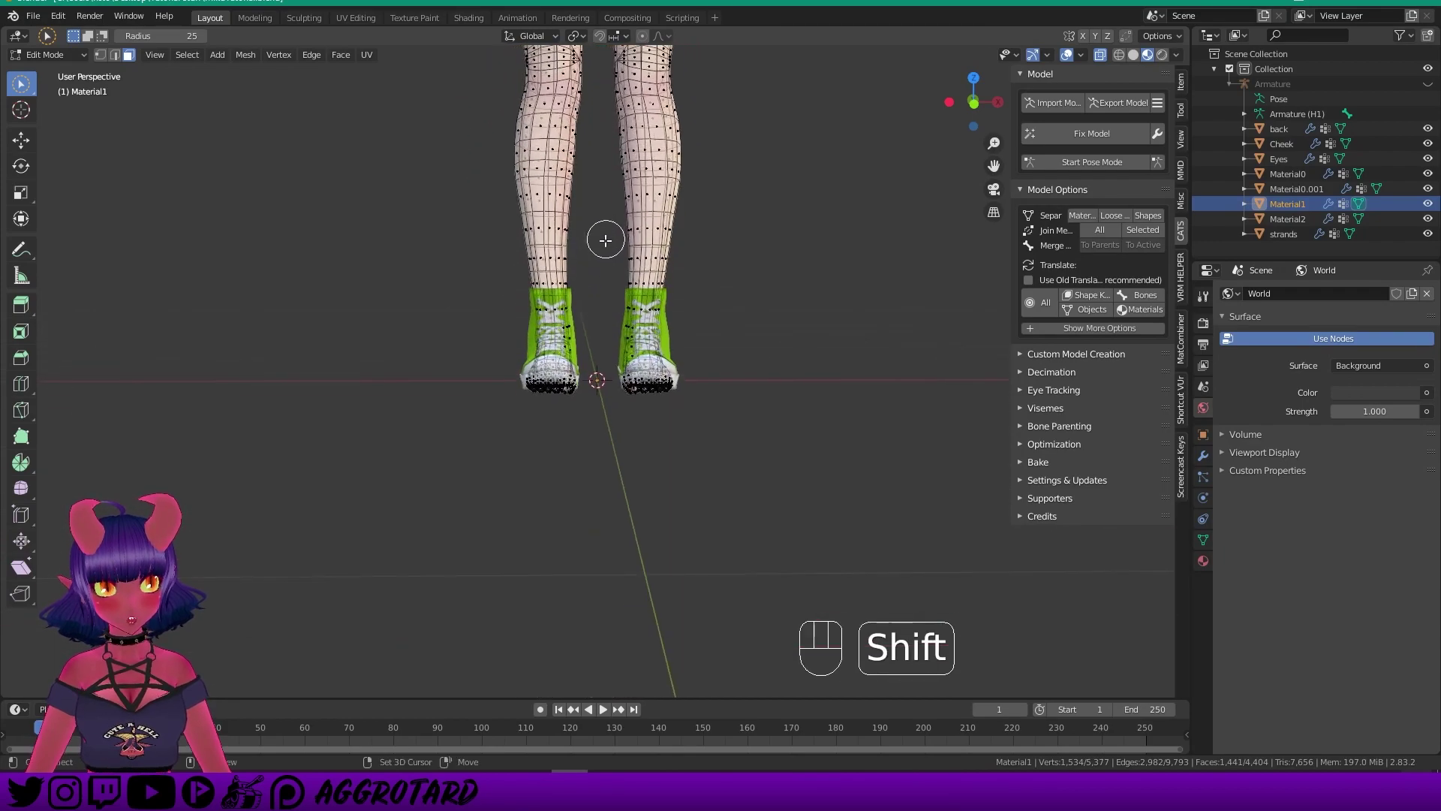
# Add the body vertices inside both shoes to the selection.
pyautogui.moveTo(725, 382)
pyautogui.keyDown('shift'); pyautogui.mouseDown()
pyautogui.moveTo(493, 367)
pyautogui.moveTo(591, 352)
pyautogui.moveTo(623, 331)
pyautogui.moveTo(496, 313)
pyautogui.moveTo(713, 312)
pyautogui.mouseUp(); pyautogui.keyUp('shift')
pyautogui.scroll(-3, 714, 312)
pyautogui.keyDown('shift'); pyautogui.moveTo(714, 272); pyautogui.dragTo(699, 309, button='middle'); pyautogui.keyUp('shift')
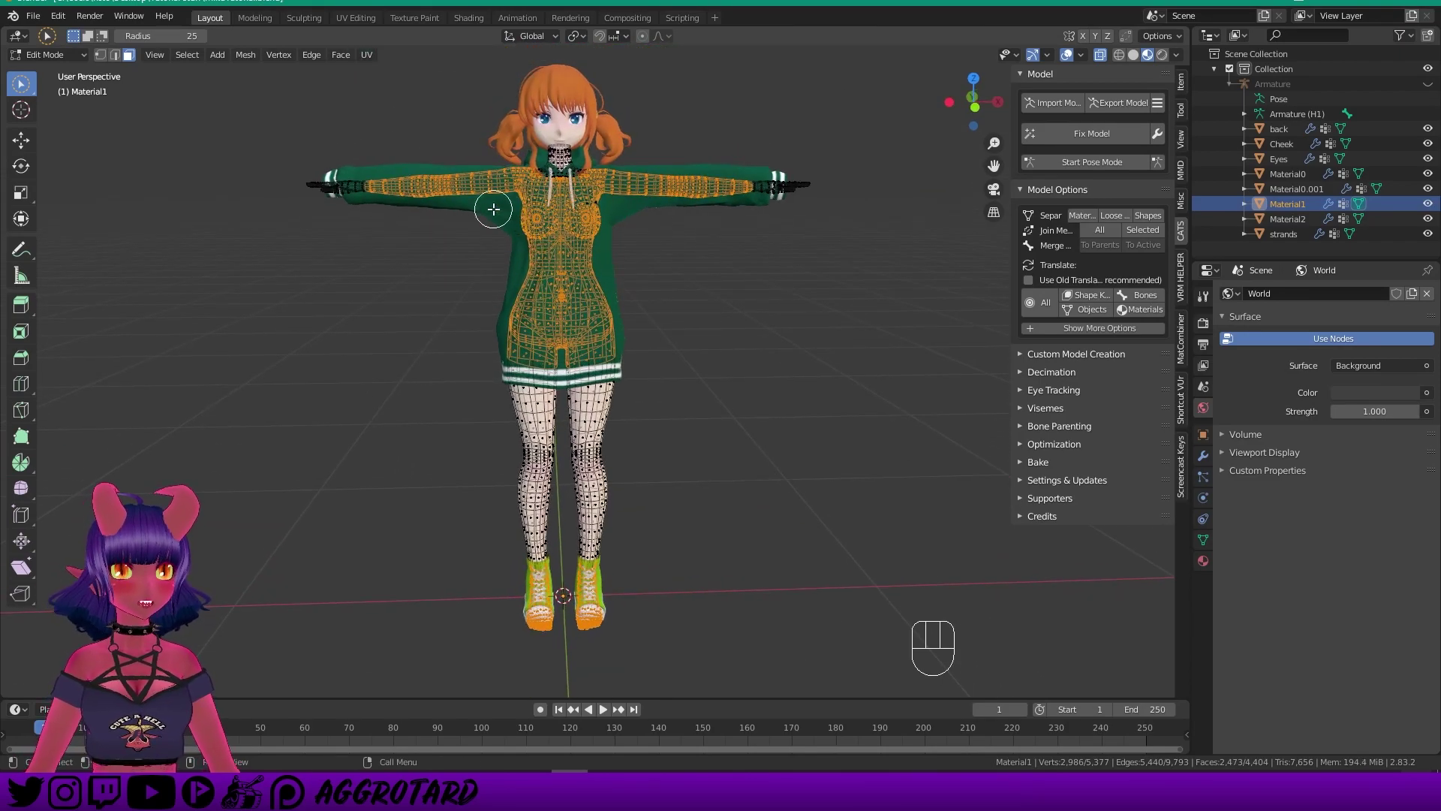
pyautogui.scroll(1, 493, 208)
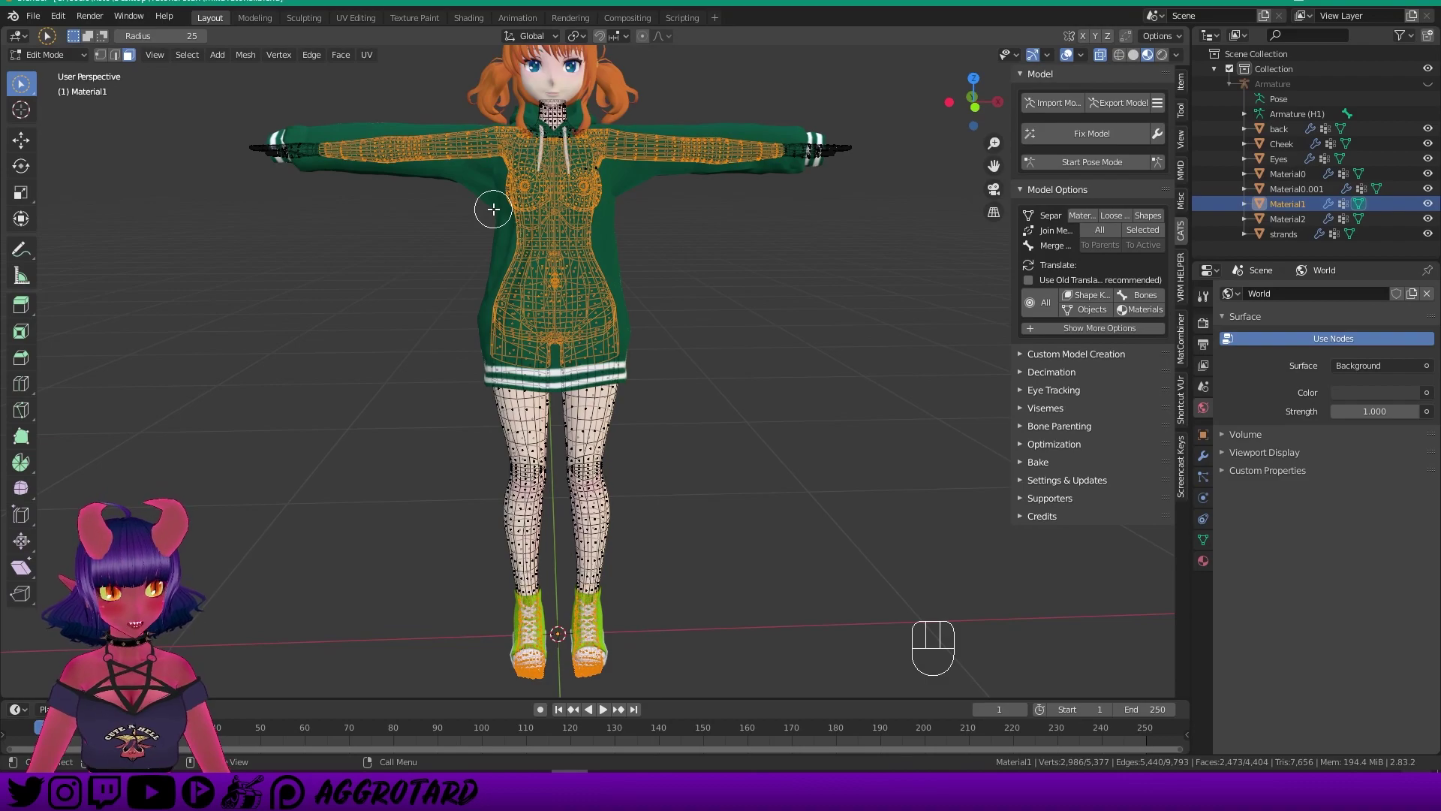
# Delete the selected hidden body vertices, then undo the deletion.
pyautogui.press('x')
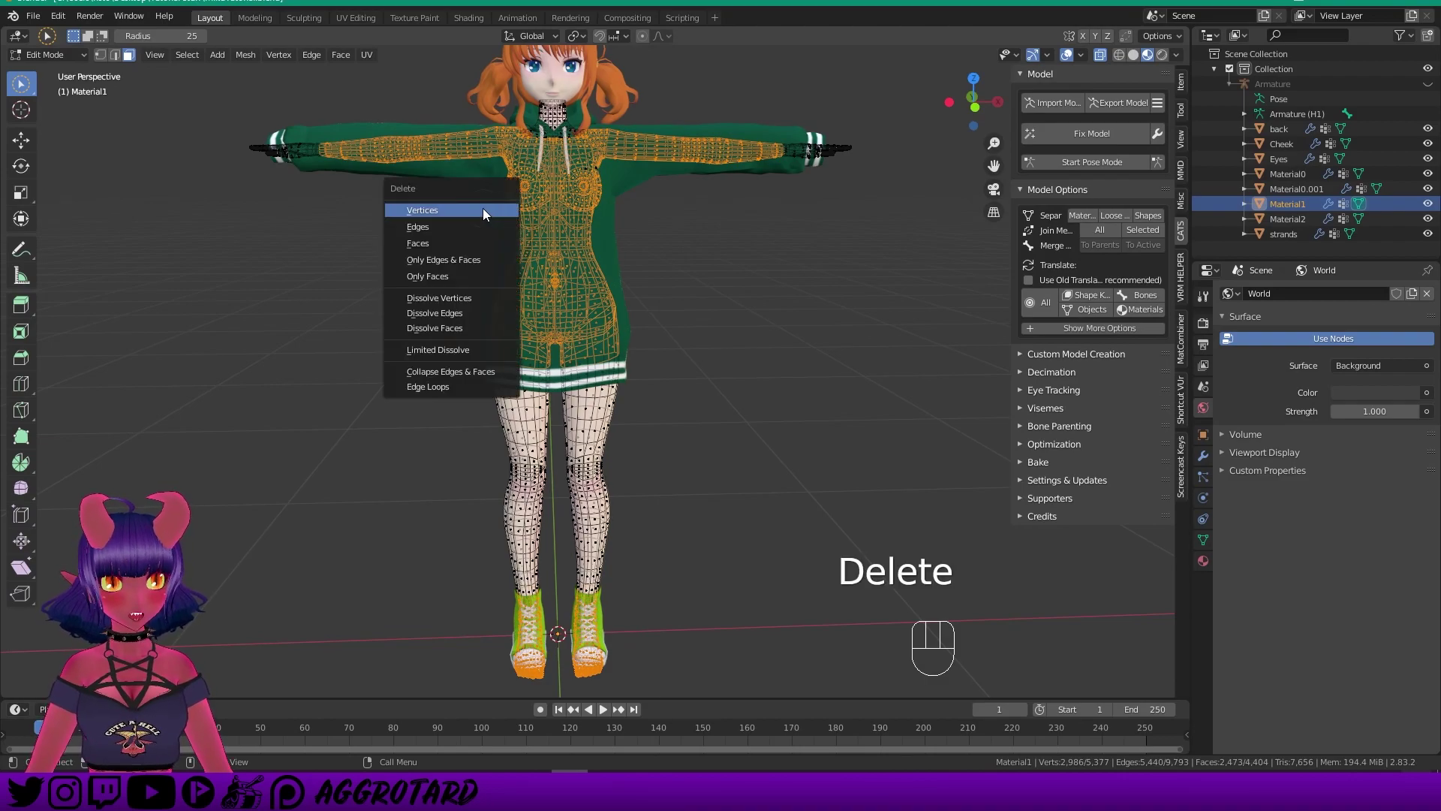
pyautogui.click(484, 208)
pyautogui.keyDown('shift'); pyautogui.moveTo(772, 305); pyautogui.dragTo(653, 222, button='middle'); pyautogui.keyUp('shift')
pyautogui.scroll(6, 573, 347)
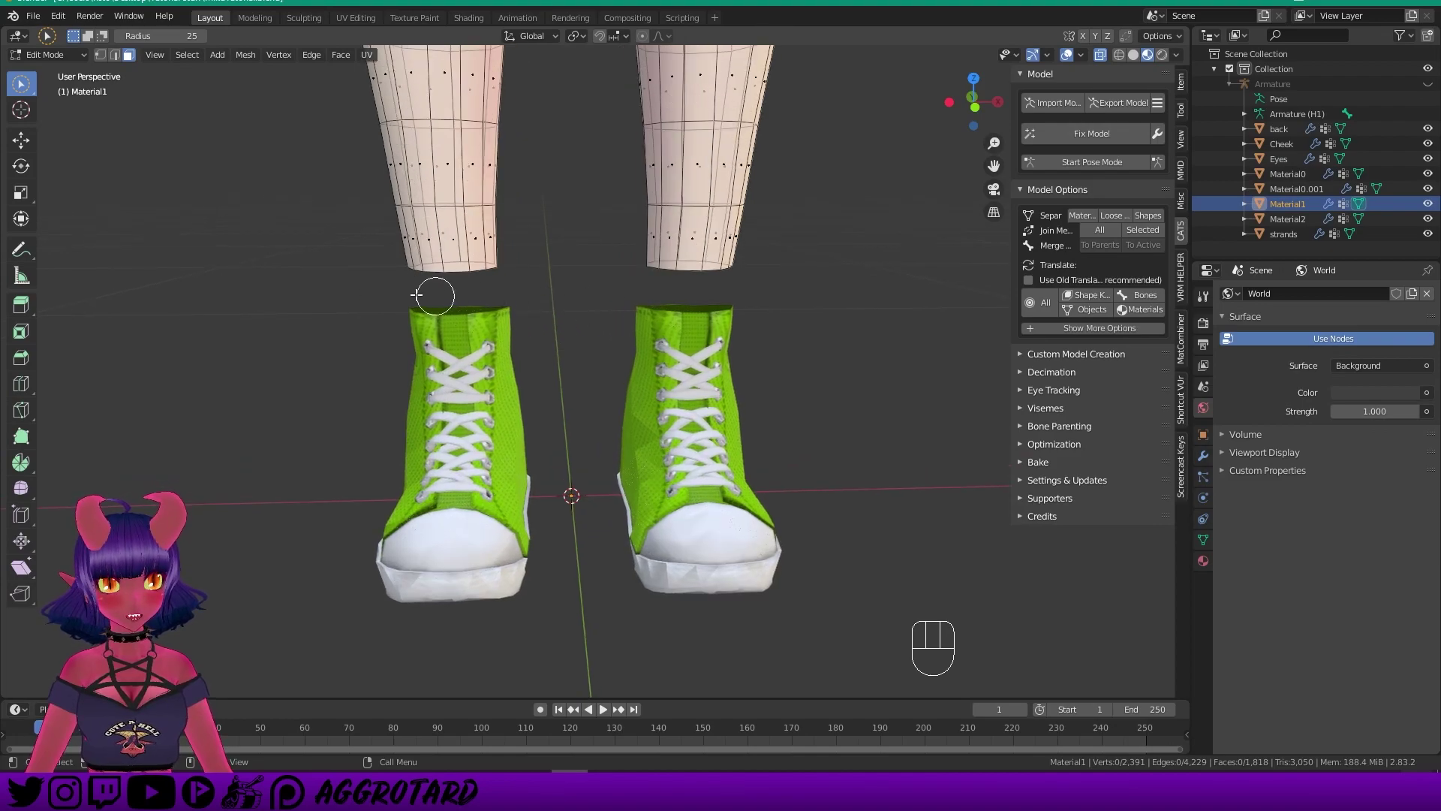
pyautogui.hotkey('ctrl', 'z')
# Separate the selected hidden geometry into a new object, Material1.001.
pyautogui.scroll(-8, 521, 273)
pyautogui.keyDown('shift'); pyautogui.moveTo(619, 316); pyautogui.dragTo(607, 299, button='middle'); pyautogui.keyUp('shift')
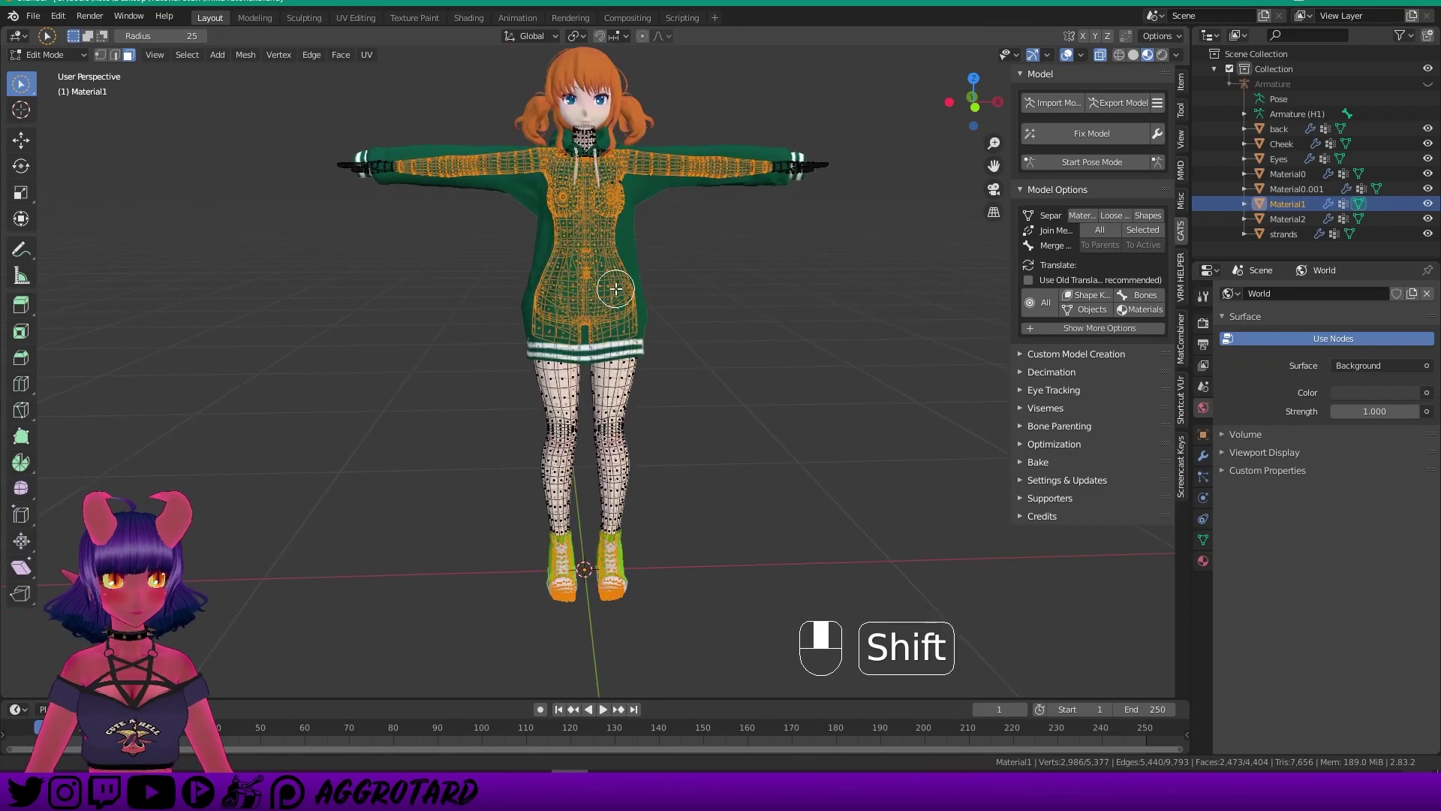
pyautogui.scroll(1, 609, 286)
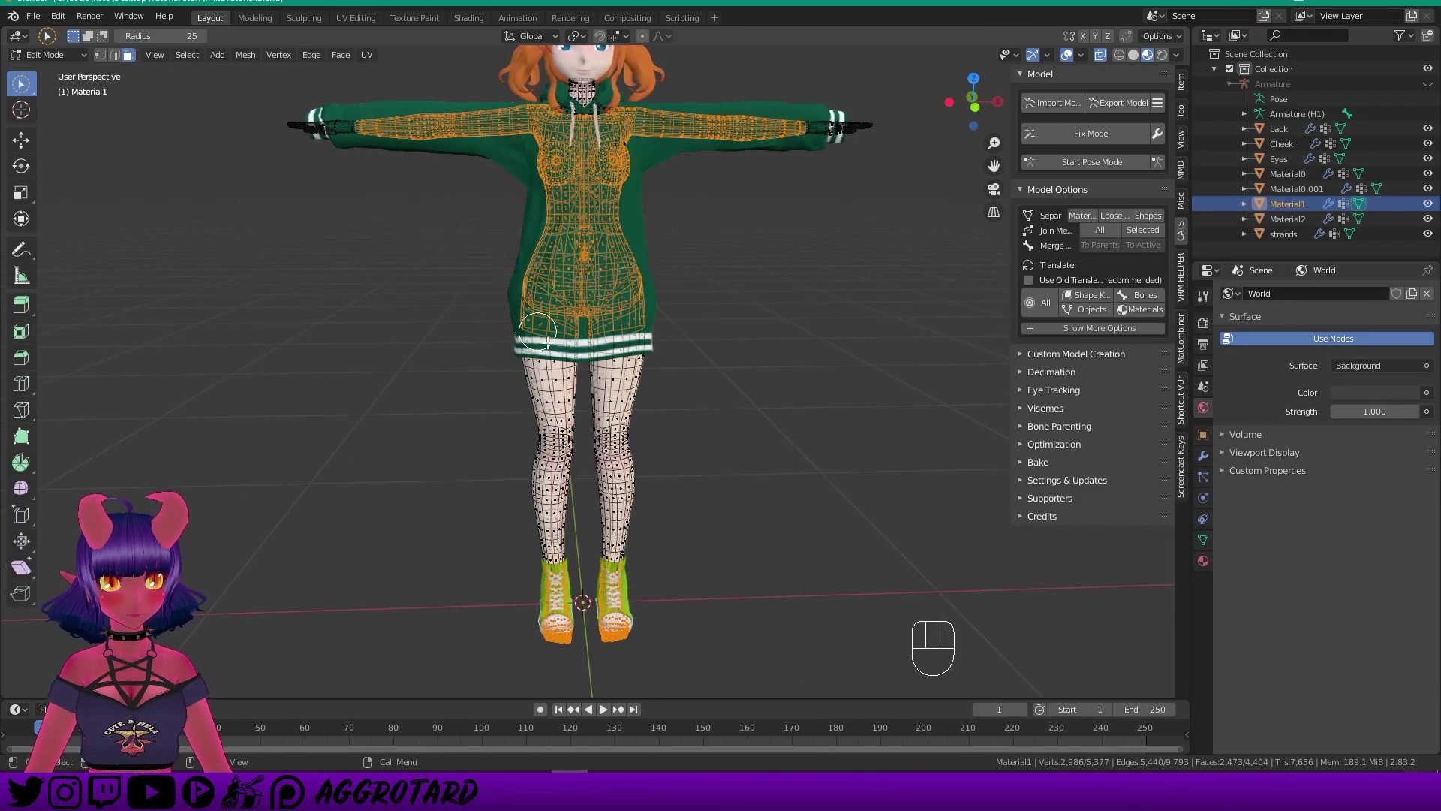
pyautogui.press('p')
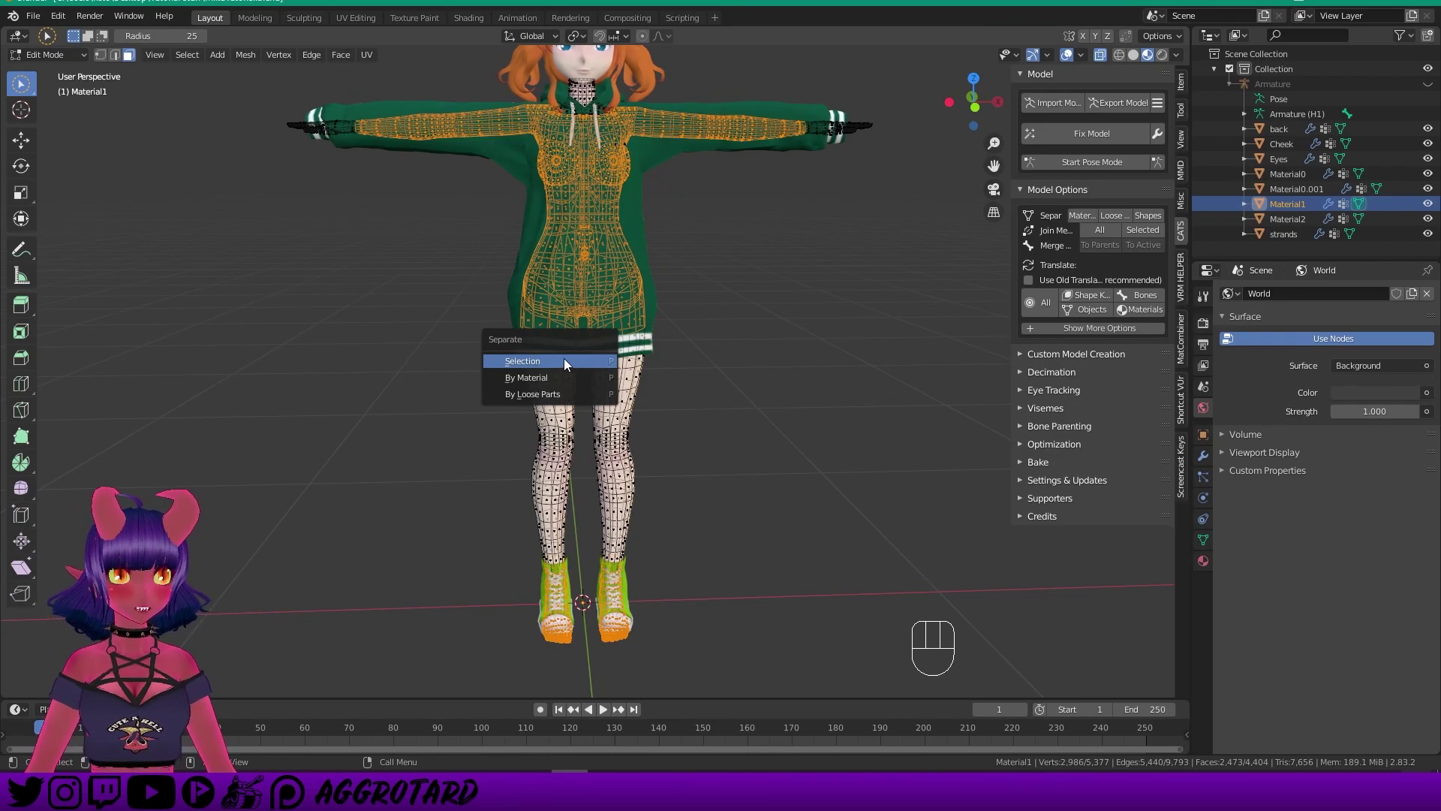
pyautogui.click(567, 361)
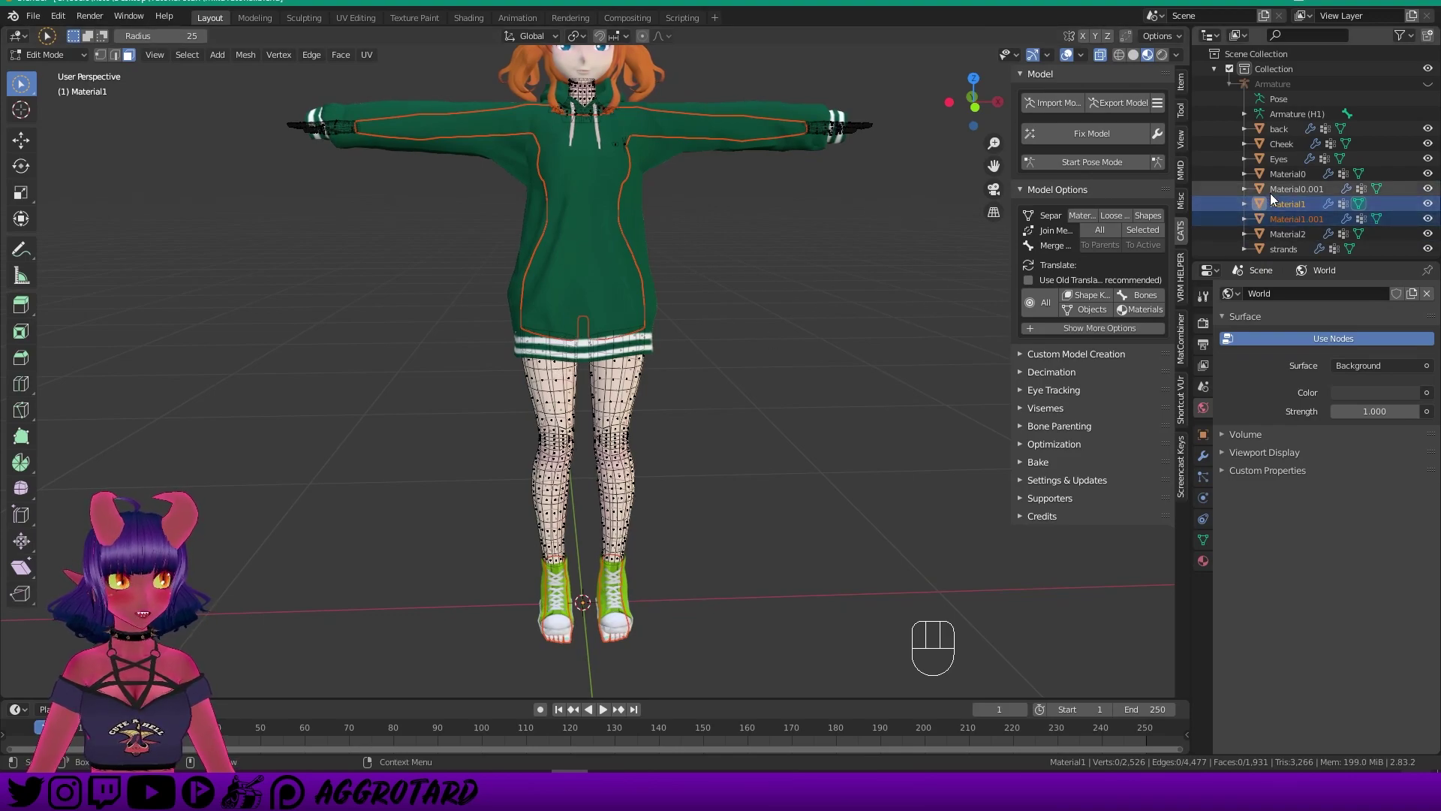
# Return to Object Mode and hide the hoodie mesh Material0.001.
pyautogui.click(48, 55)
pyautogui.click(57, 71)
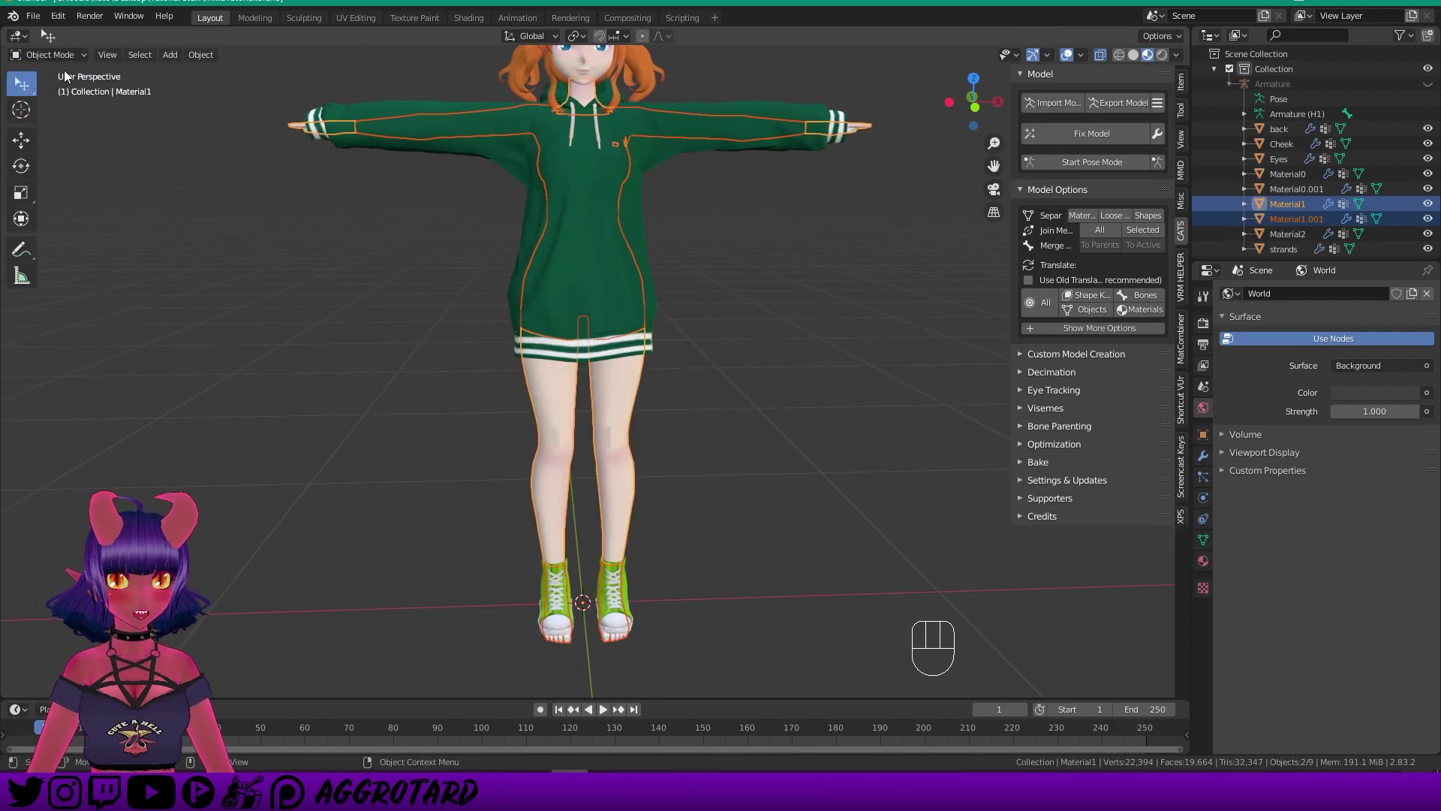
pyautogui.click(739, 233)
pyautogui.click(586, 220)
pyautogui.press('h')
# Delete the separated Material1.001 object and the bikini mesh Material2.
pyautogui.click(590, 229)
pyautogui.moveTo(667, 296)
pyautogui.mouseDown(button='middle')
pyautogui.moveTo(677, 313)
pyautogui.moveTo(655, 312)
pyautogui.mouseUp(button='middle')
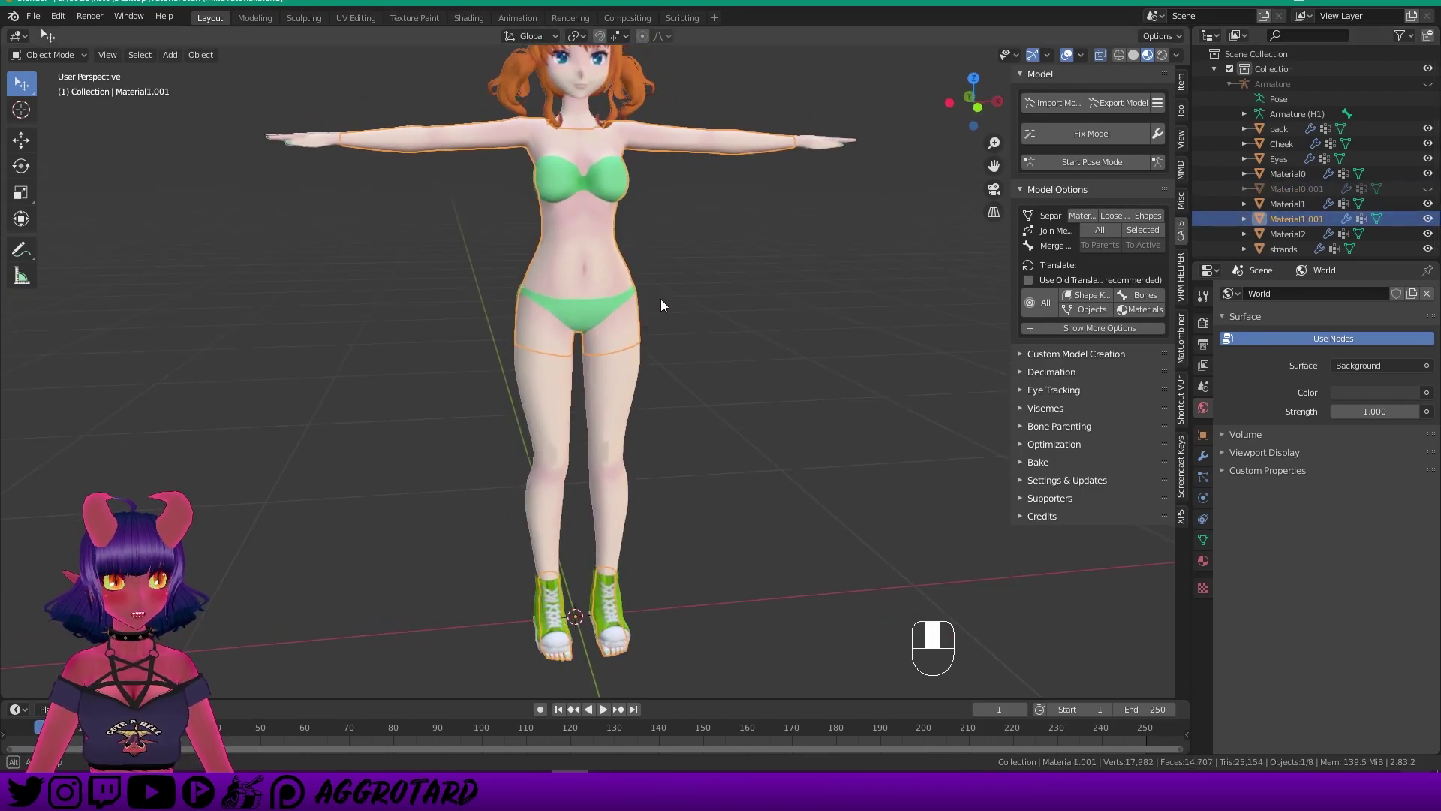
pyautogui.press('Delete')
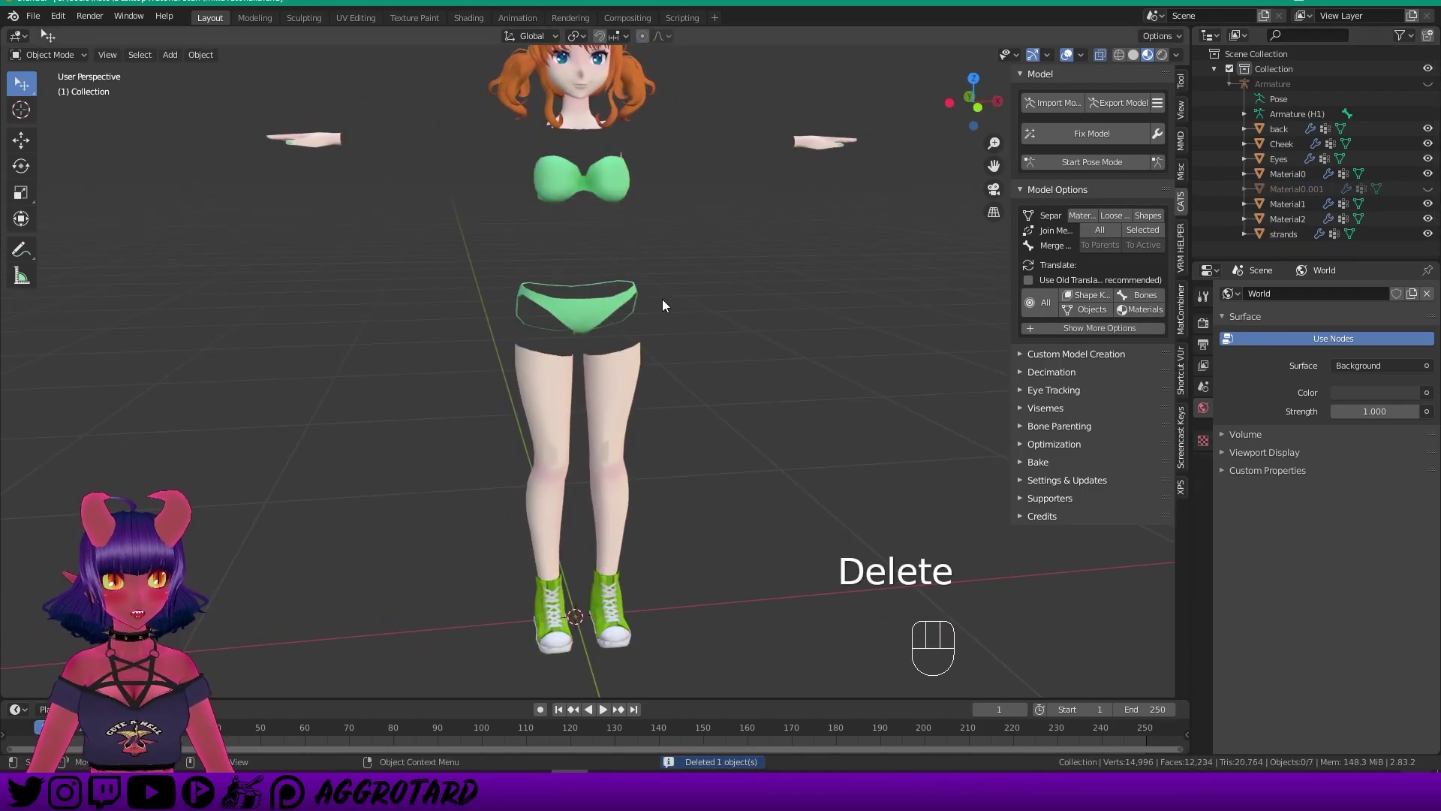
pyautogui.scroll(1, 751, 258)
pyautogui.moveTo(751, 258); pyautogui.dragTo(742, 257, button='middle')
pyautogui.scroll(-2, 716, 240)
pyautogui.scroll(1, 525, 150)
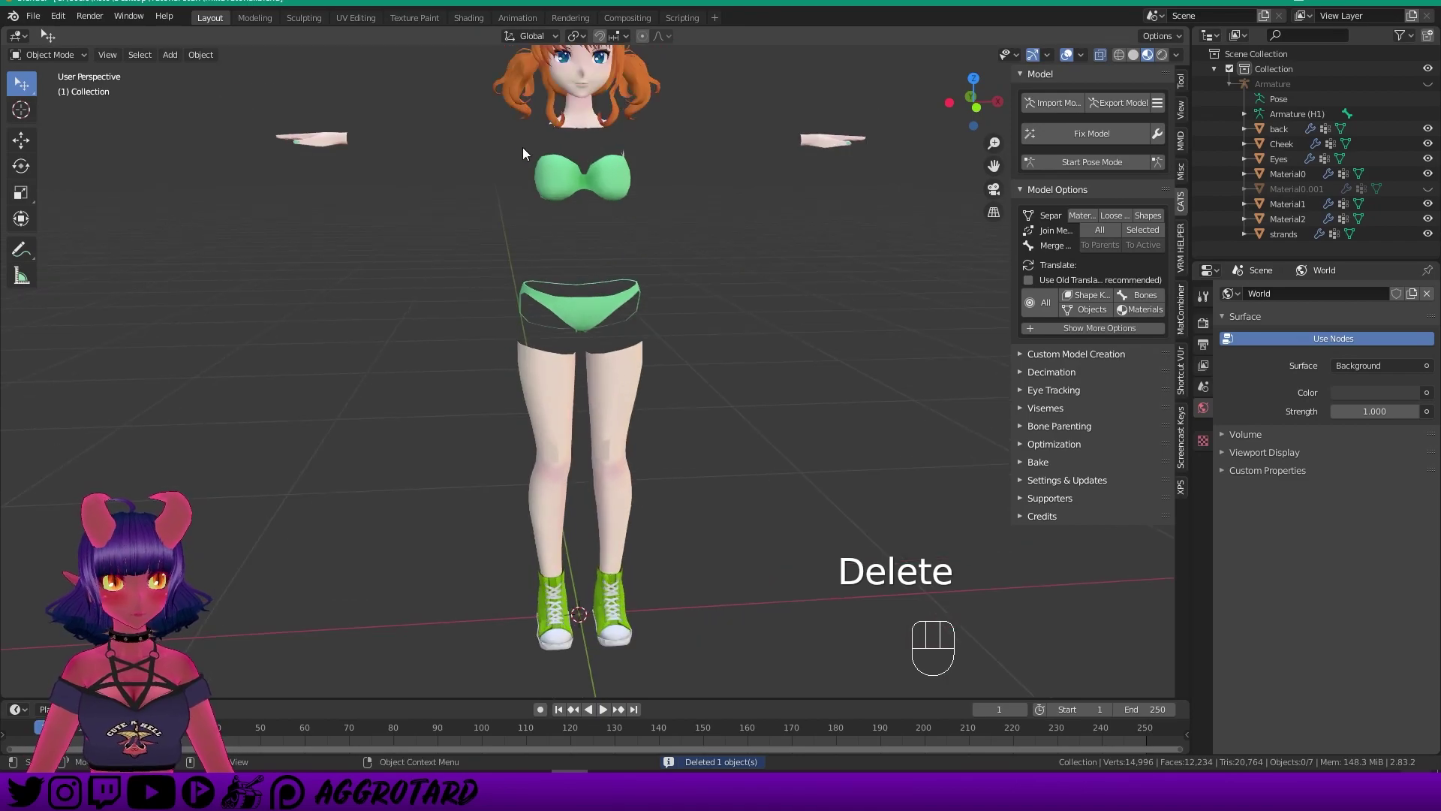
pyautogui.keyDown('shift'); pyautogui.moveTo(599, 153); pyautogui.dragTo(614, 230, button='middle'); pyautogui.keyUp('shift')
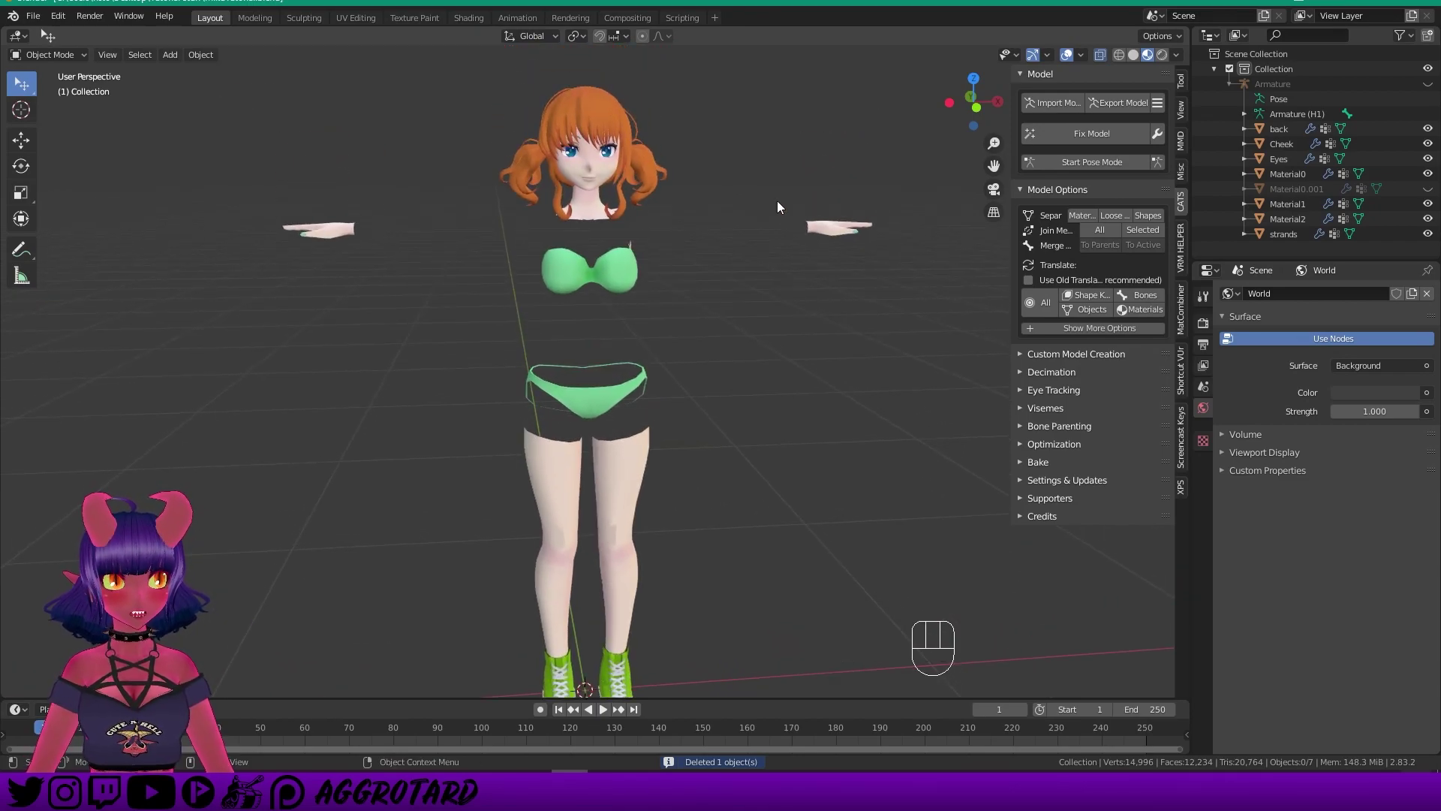
pyautogui.keyDown('shift'); pyautogui.moveTo(796, 359); pyautogui.dragTo(656, 295, button='middle'); pyautogui.keyUp('shift')
pyautogui.click(616, 227)
pyautogui.press('Delete')
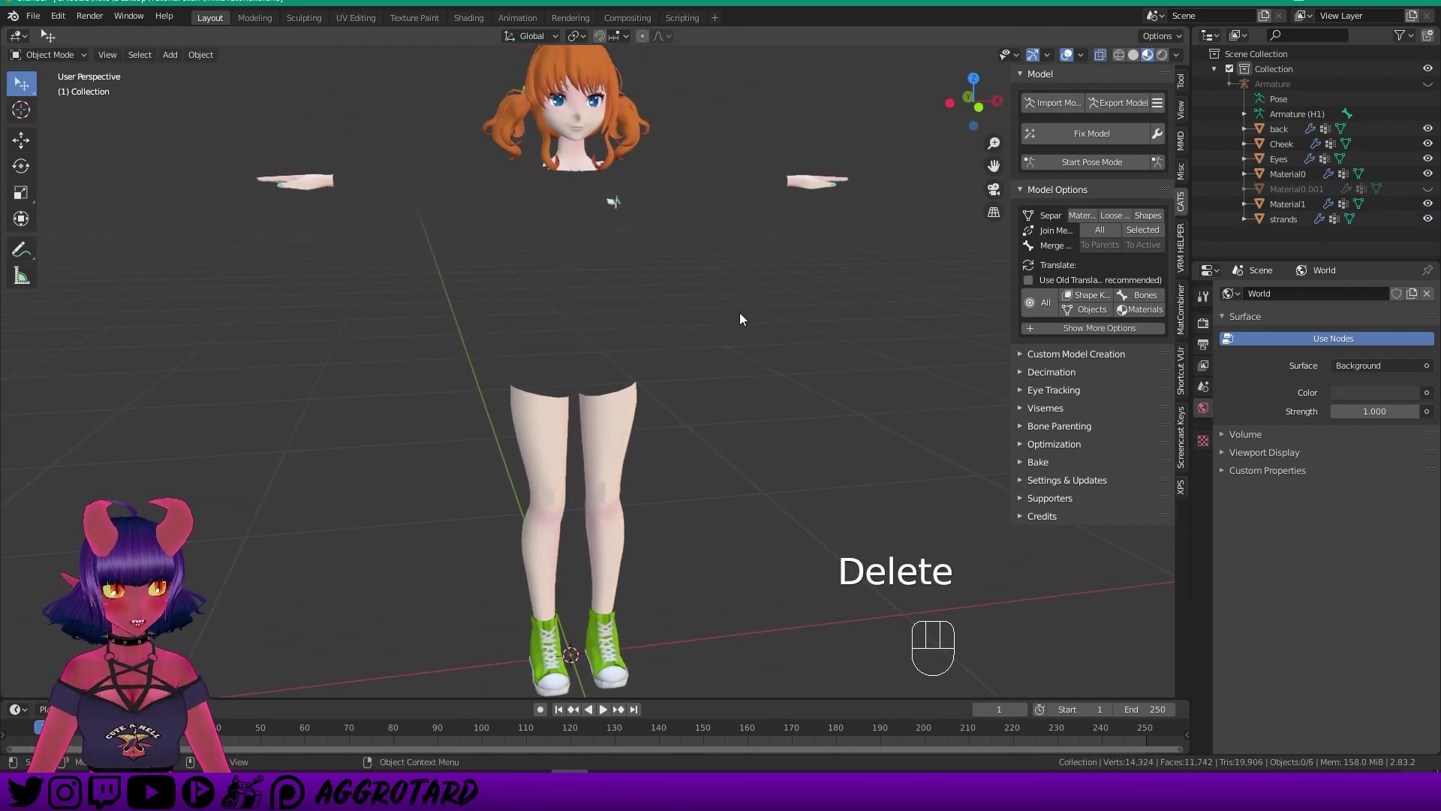
# Select the small leftover fragments of Material1 near the head.
pyautogui.moveTo(724, 214); pyautogui.dragTo(660, 203, button='middle')
pyautogui.keyDown('shift'); pyautogui.moveTo(660, 203); pyautogui.dragTo(673, 293, button='middle'); pyautogui.keyUp('shift')
pyautogui.scroll(3, 619, 236)
pyautogui.moveTo(665, 232); pyautogui.dragTo(680, 263, button='middle')
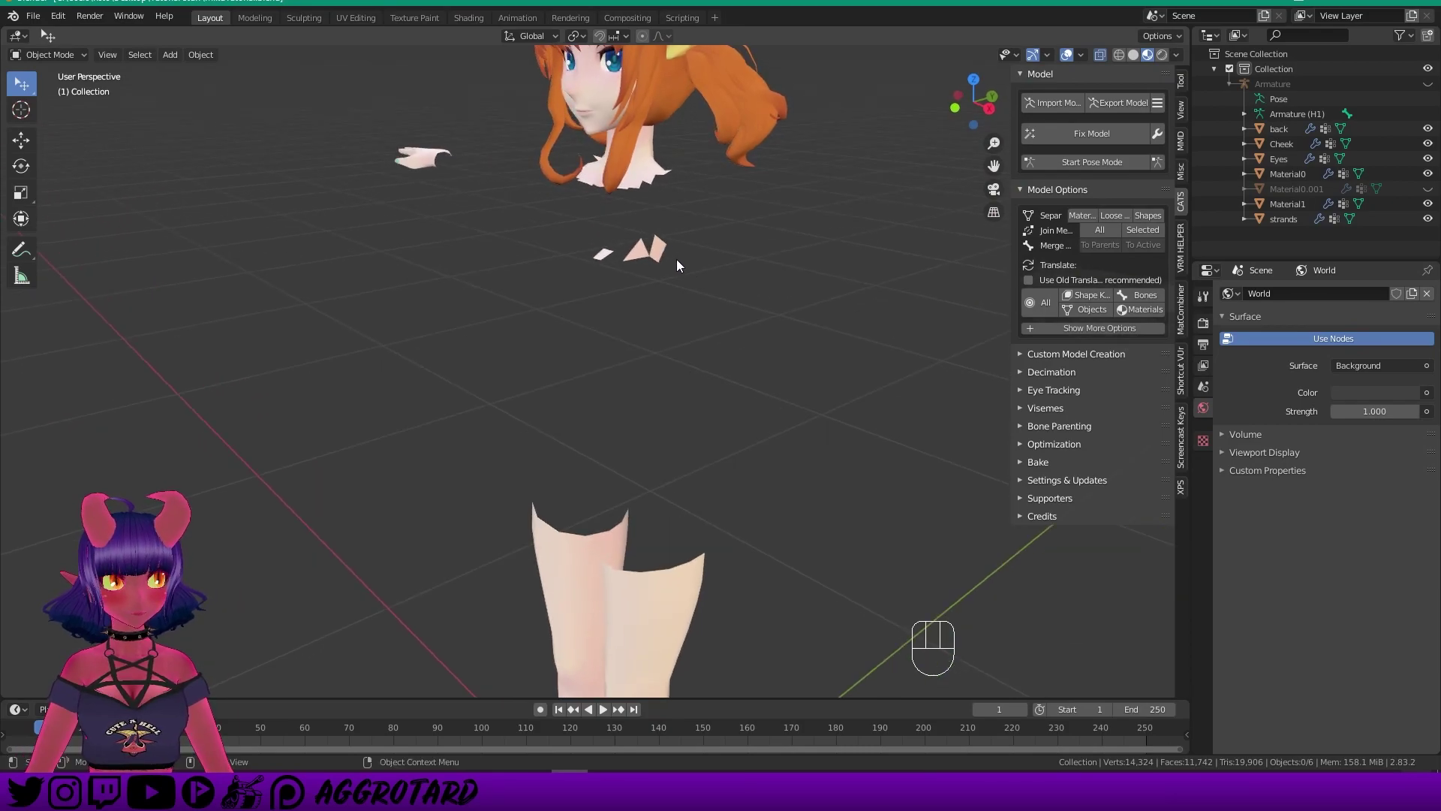
pyautogui.click(659, 253)
pyautogui.click(50, 55)
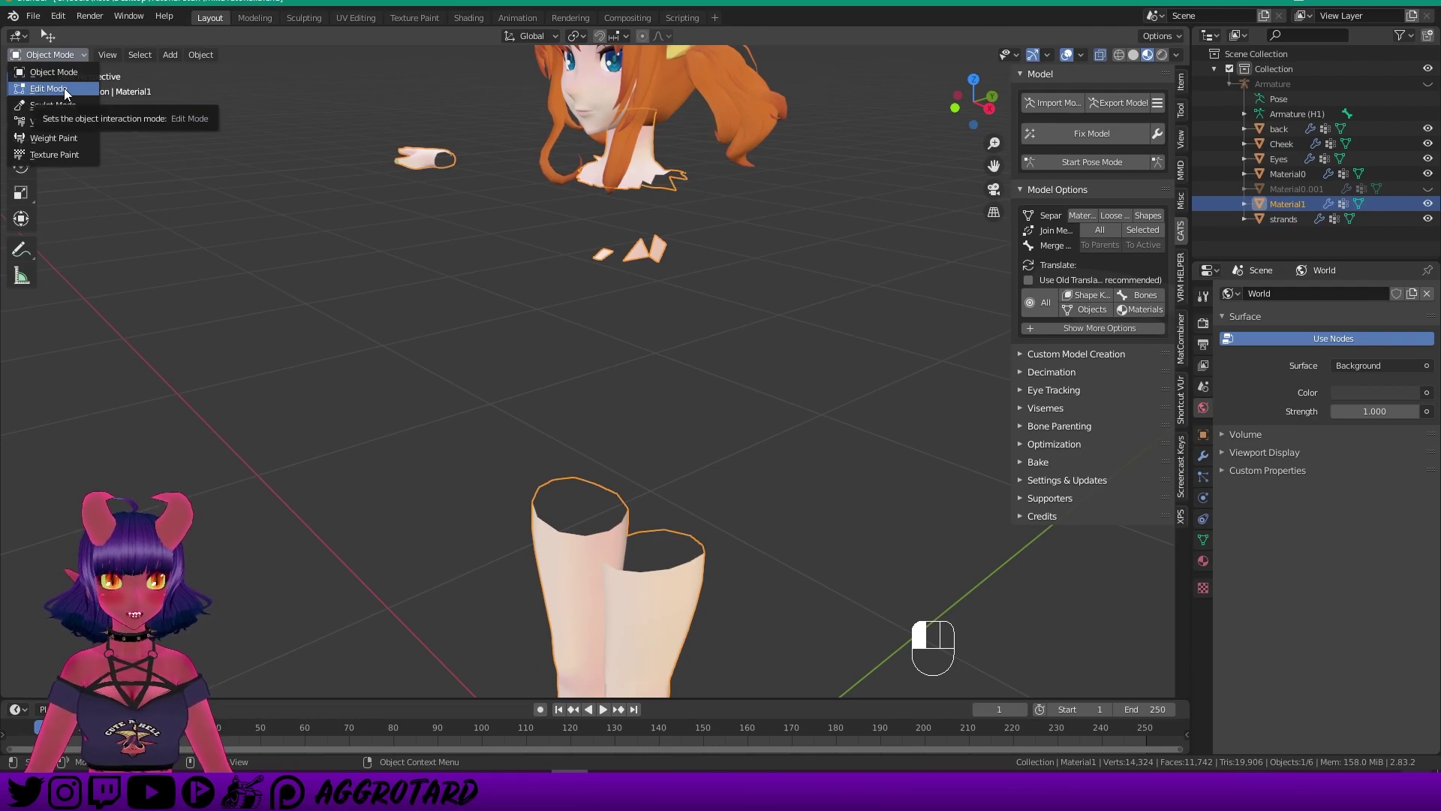
# In Edit Mode, delete the four stray faces from Material1.
pyautogui.click(65, 90)
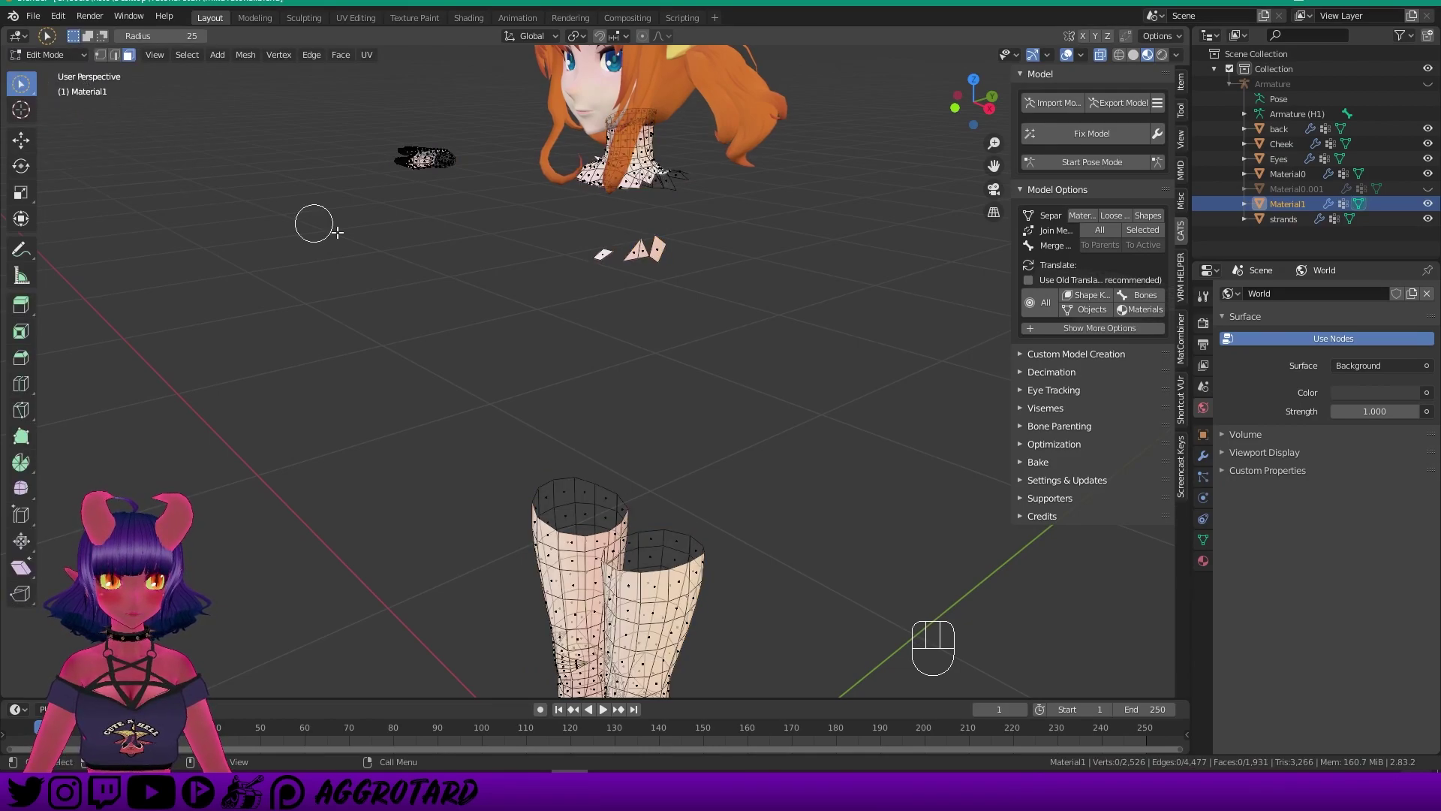
pyautogui.press('Delete')
pyautogui.click(700, 249)
pyautogui.moveTo(698, 248); pyautogui.dragTo(728, 241, button='middle')
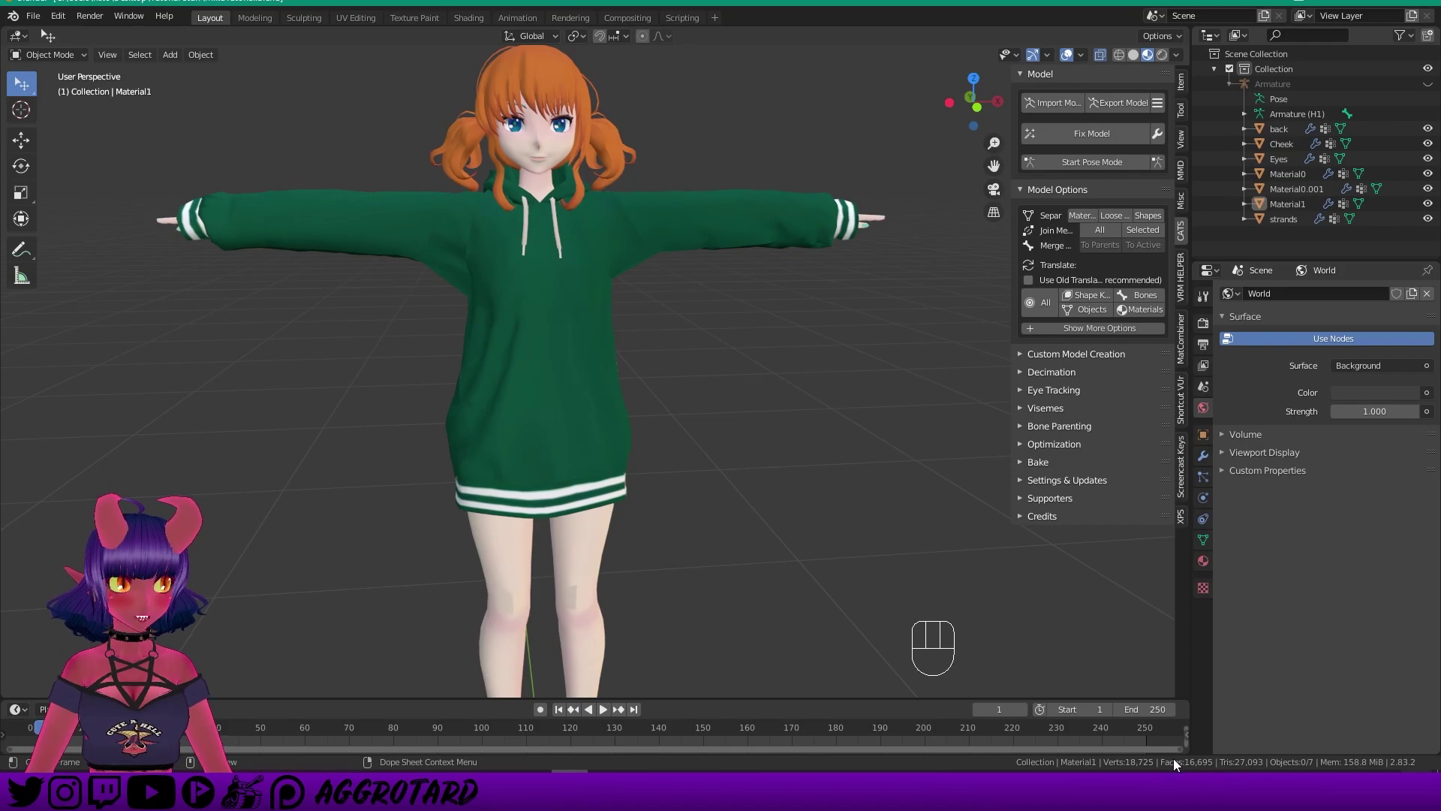
pyautogui.moveTo(753, 430)
pyautogui.mouseDown(button='middle')
pyautogui.moveTo(710, 422)
pyautogui.moveTo(738, 418)
pyautogui.moveTo(736, 443)
pyautogui.mouseUp(button='middle')
# Orbit around the model to inspect the cleaned-up mesh.
pyautogui.scroll(1, 731, 403)
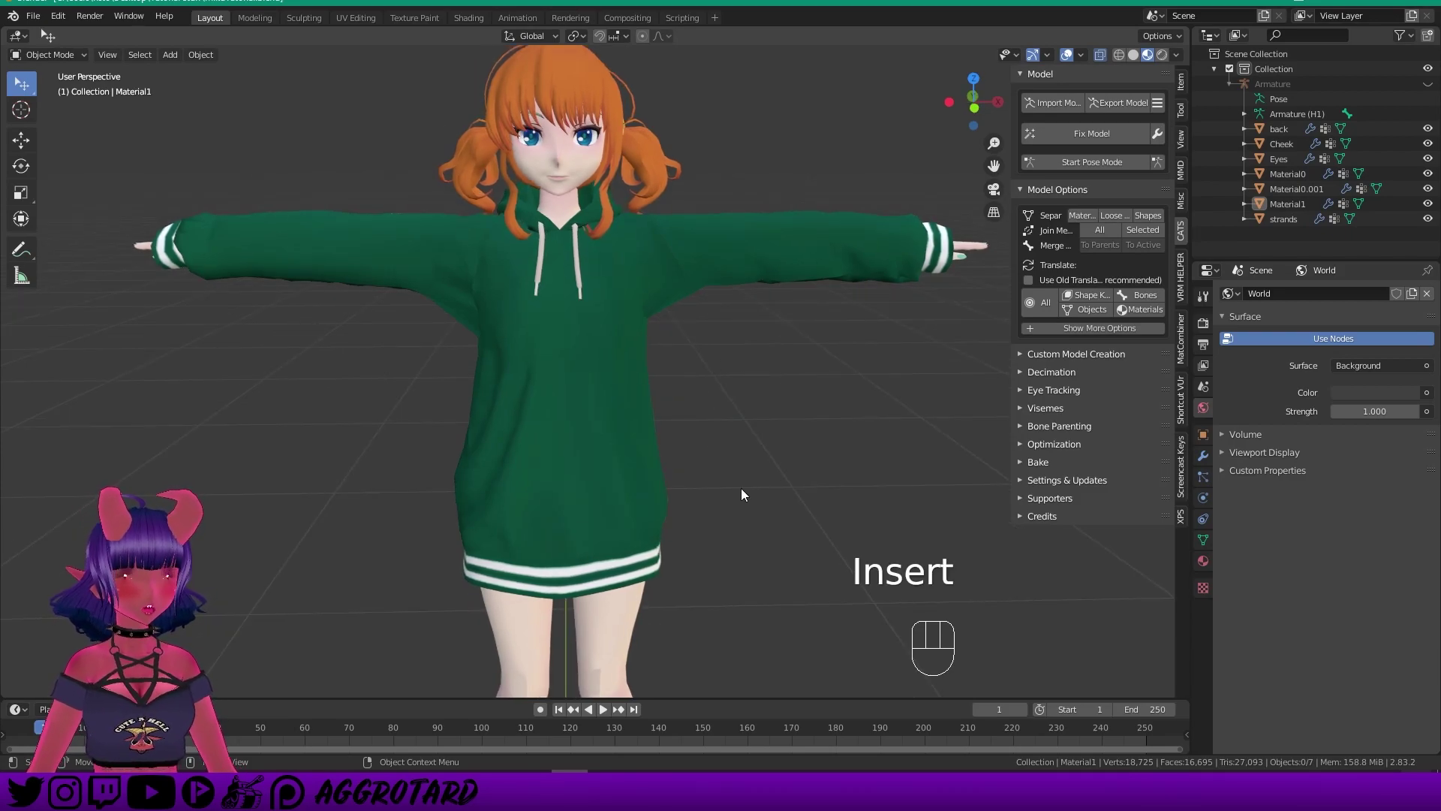
pyautogui.keyDown('shift'); pyautogui.moveTo(739, 488); pyautogui.dragTo(746, 440, button='middle'); pyautogui.keyUp('shift')
pyautogui.scroll(-1, 750, 445)
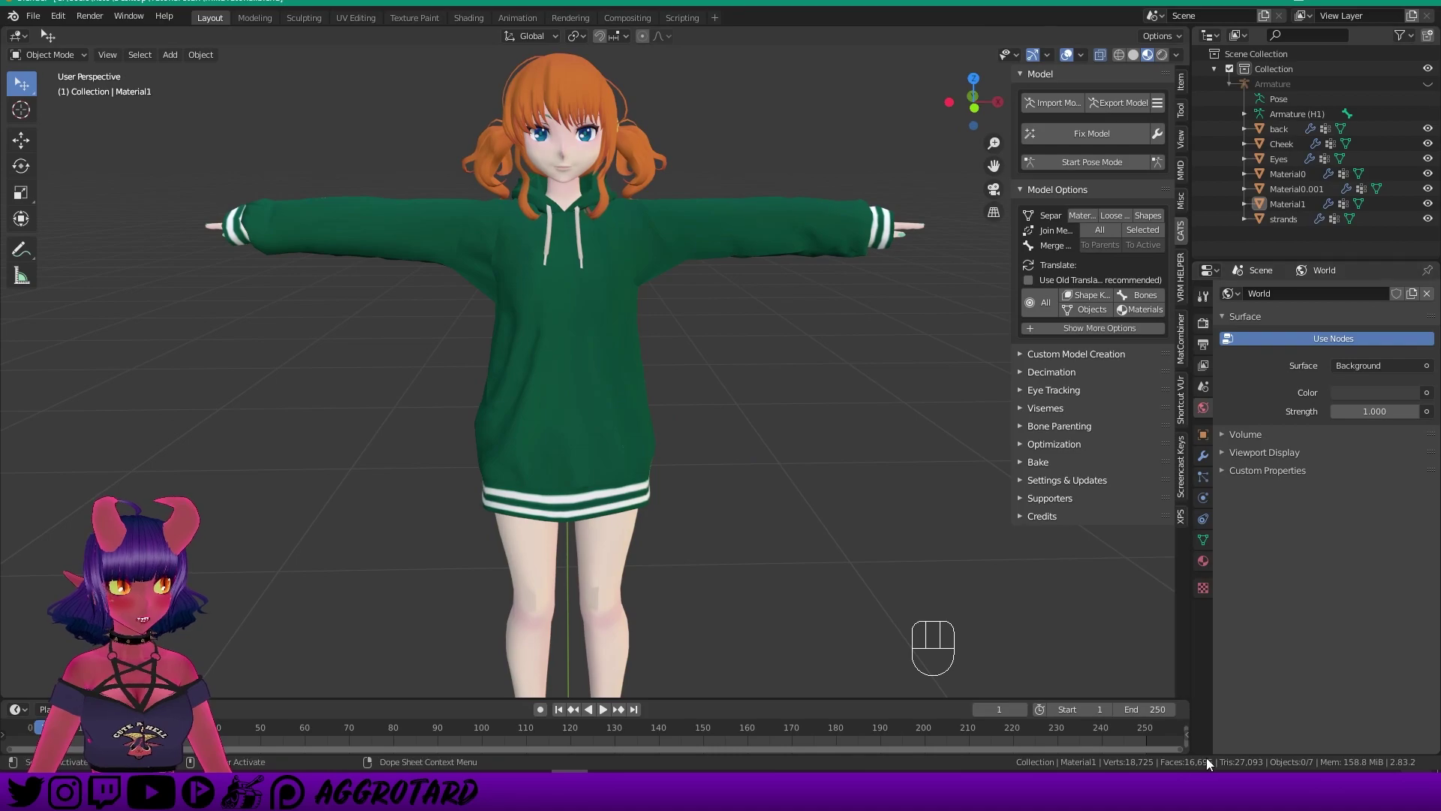
pyautogui.scroll(-1, 695, 430)
pyautogui.scroll(1, 688, 434)
pyautogui.moveTo(686, 434); pyautogui.dragTo(648, 384, button='middle')
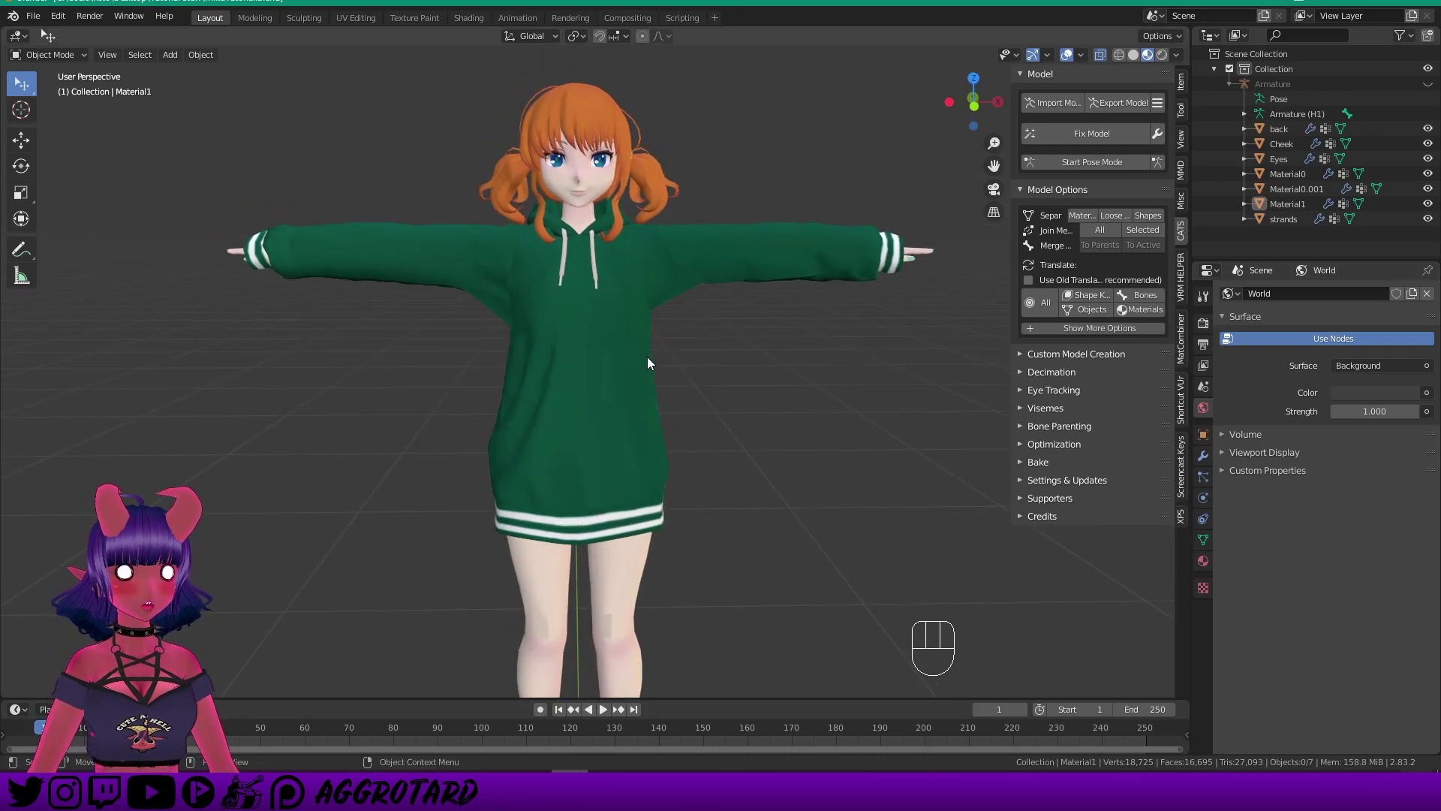
pyautogui.moveTo(647, 356)
pyautogui.mouseDown(button='middle')
pyautogui.moveTo(596, 359)
pyautogui.moveTo(624, 333)
pyautogui.moveTo(633, 381)
pyautogui.moveTo(642, 358)
pyautogui.moveTo(624, 417)
pyautogui.moveTo(591, 369)
pyautogui.moveTo(602, 358)
pyautogui.moveTo(512, 354)
pyautogui.moveTo(621, 358)
pyautogui.mouseUp(button='middle')
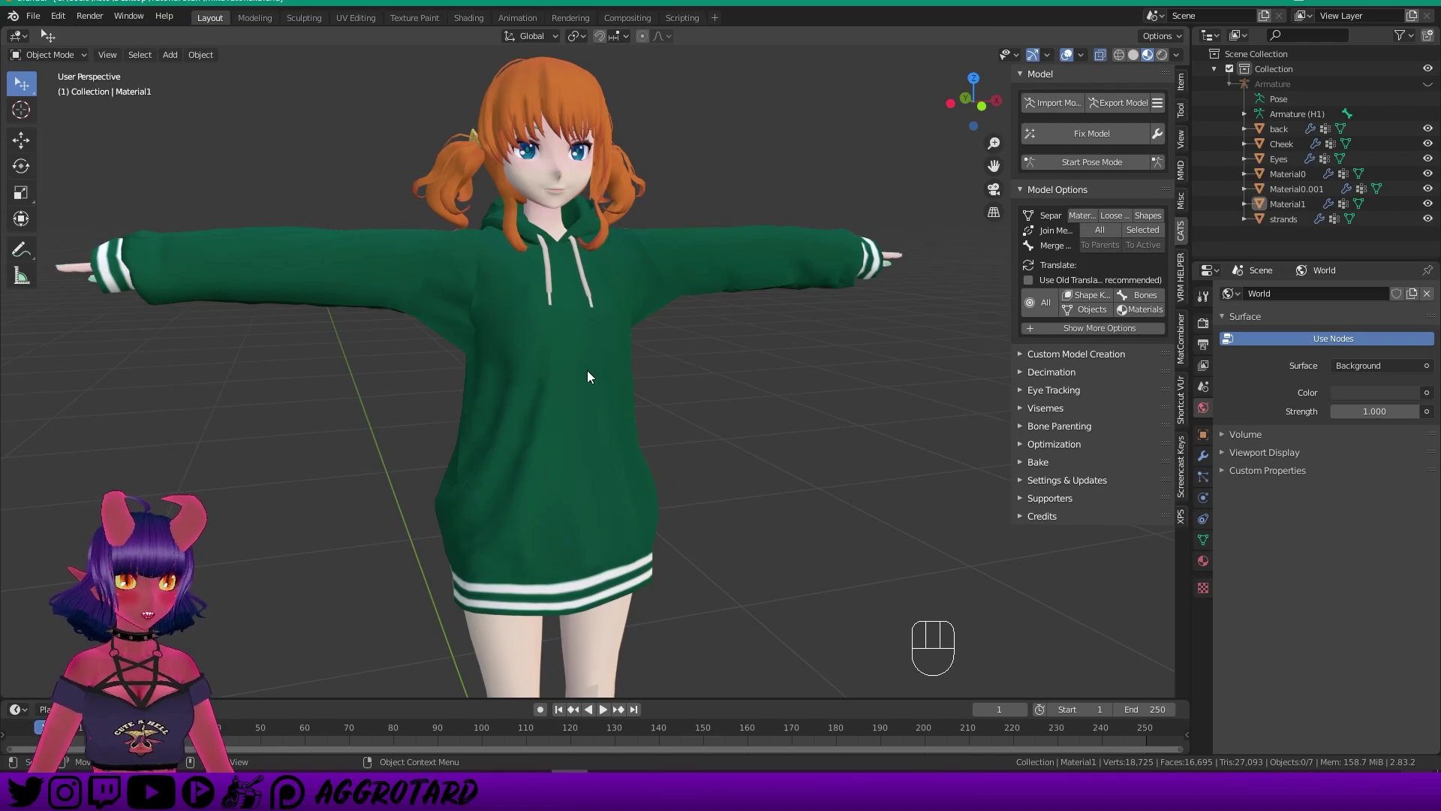
pyautogui.moveTo(730, 391); pyautogui.dragTo(698, 387, button='middle')
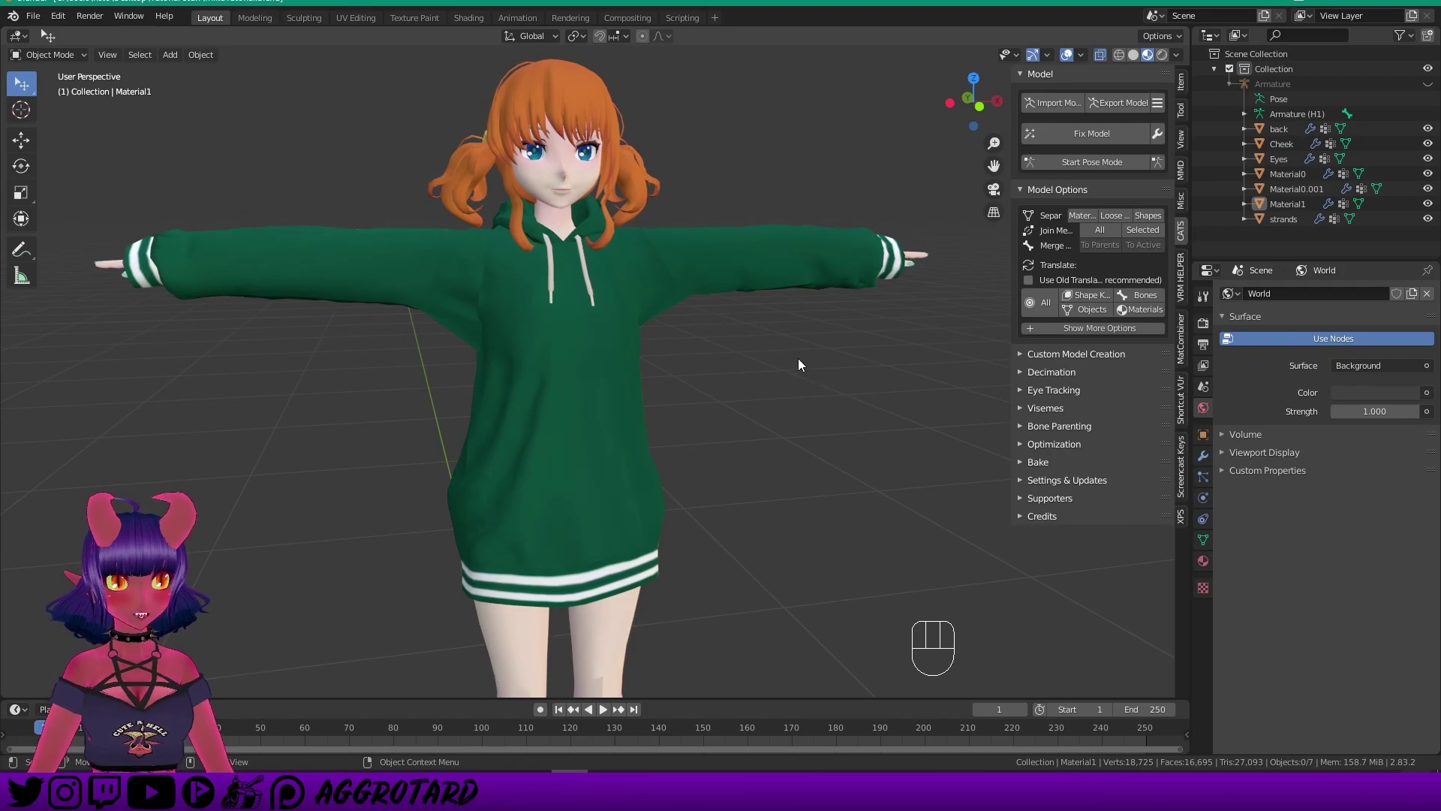
# Expand the CATS Decimation panel, using Smart mode with Remove Doubles checked.
pyautogui.click(1019, 371)
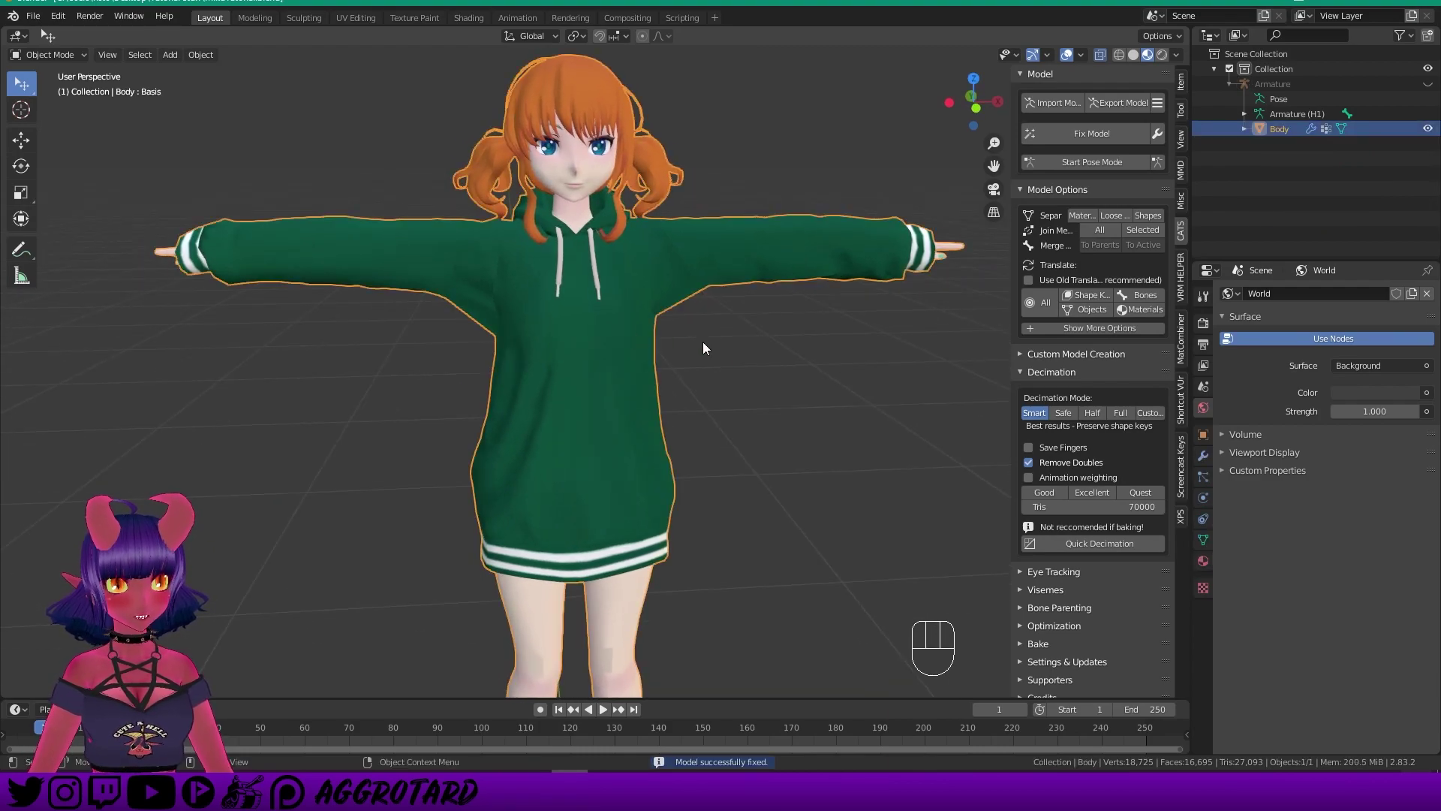
pyautogui.scroll(1, 767, 377)
pyautogui.keyDown('shift'); pyautogui.moveTo(767, 373); pyautogui.dragTo(776, 406, button='middle'); pyautogui.keyUp('shift')
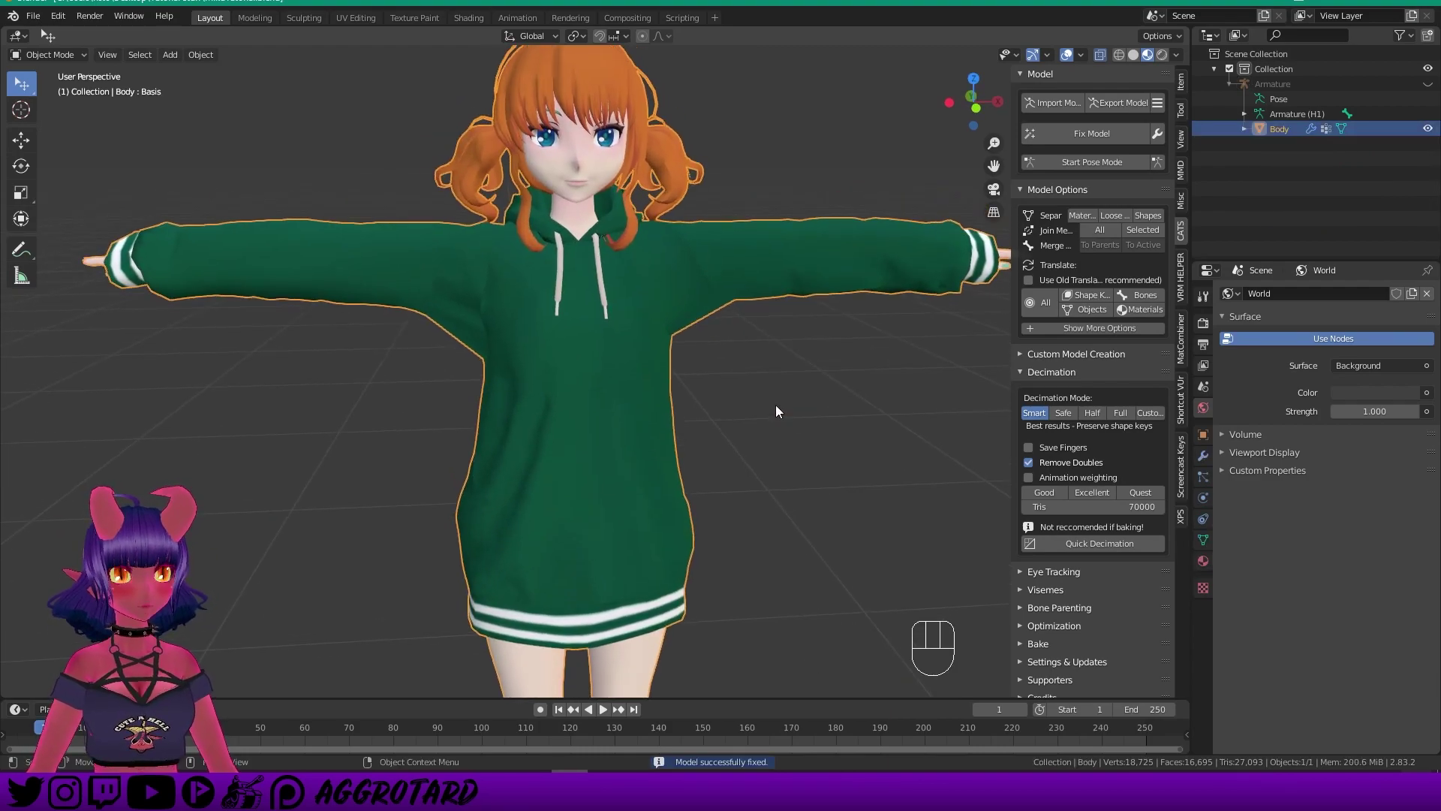
pyautogui.scroll(-1, 776, 406)
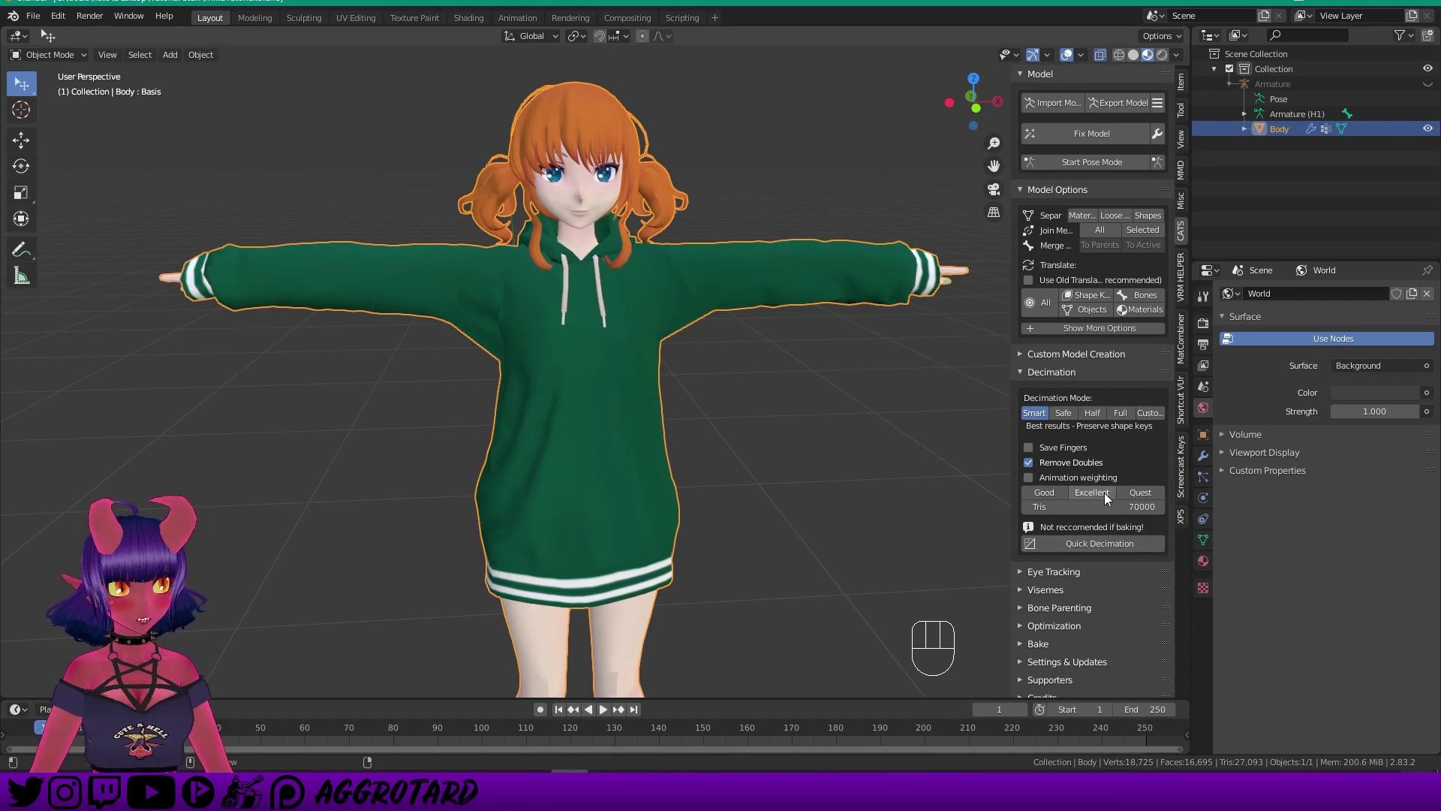
# Try the Quest and Excellent presets, then set the triangle target to 10000.
pyautogui.click(1146, 492)
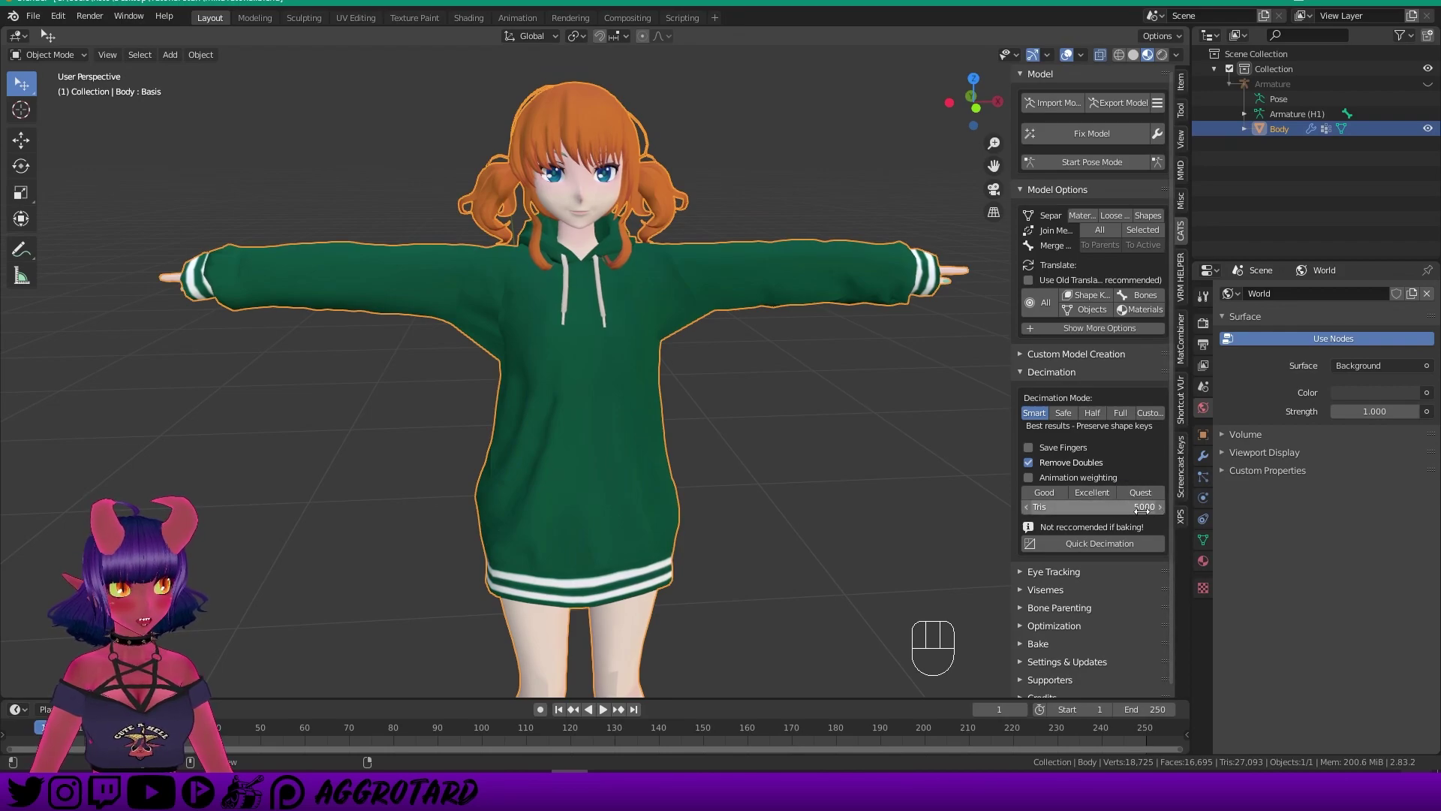
pyautogui.click(1089, 491)
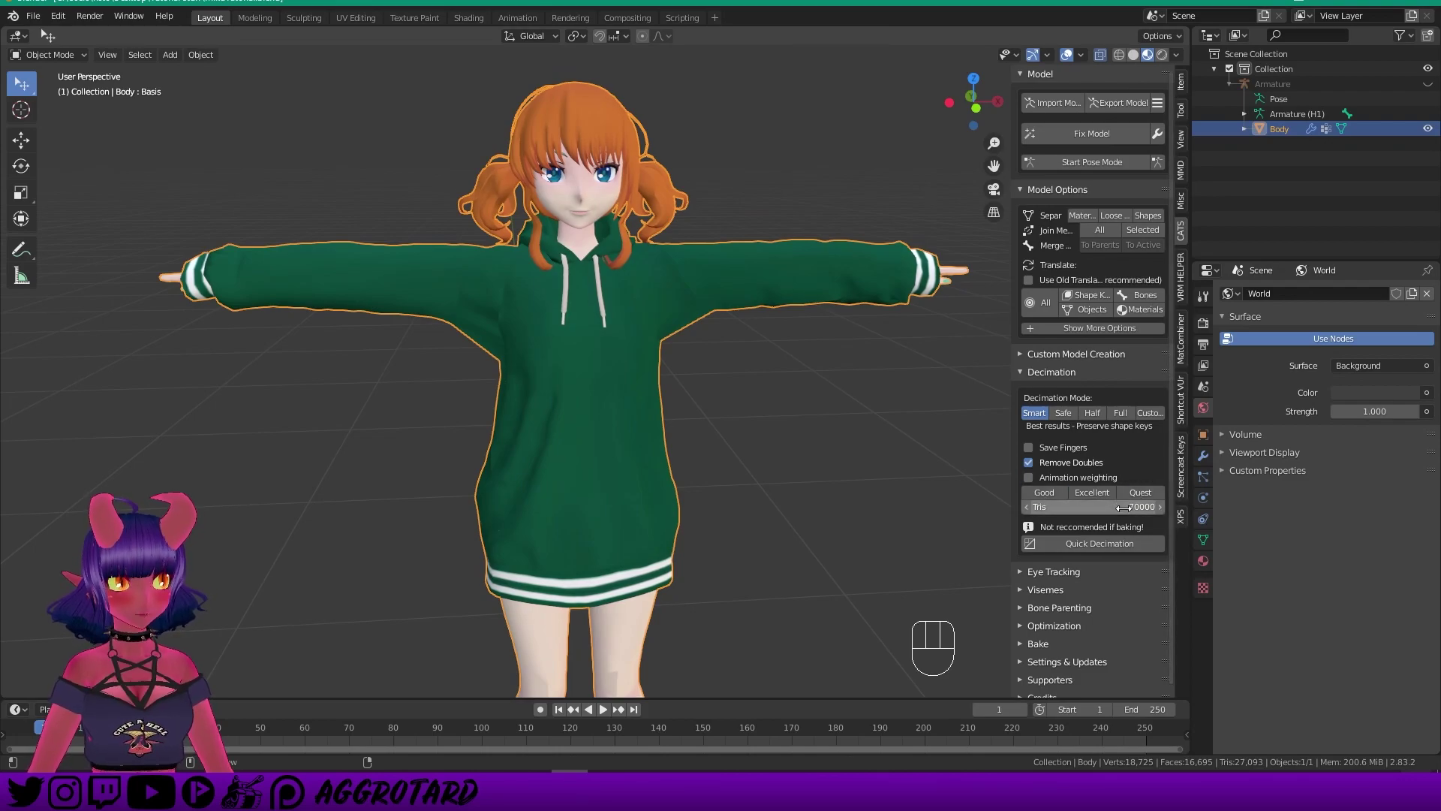
pyautogui.moveTo(1128, 508); pyautogui.dragTo(1130, 508)
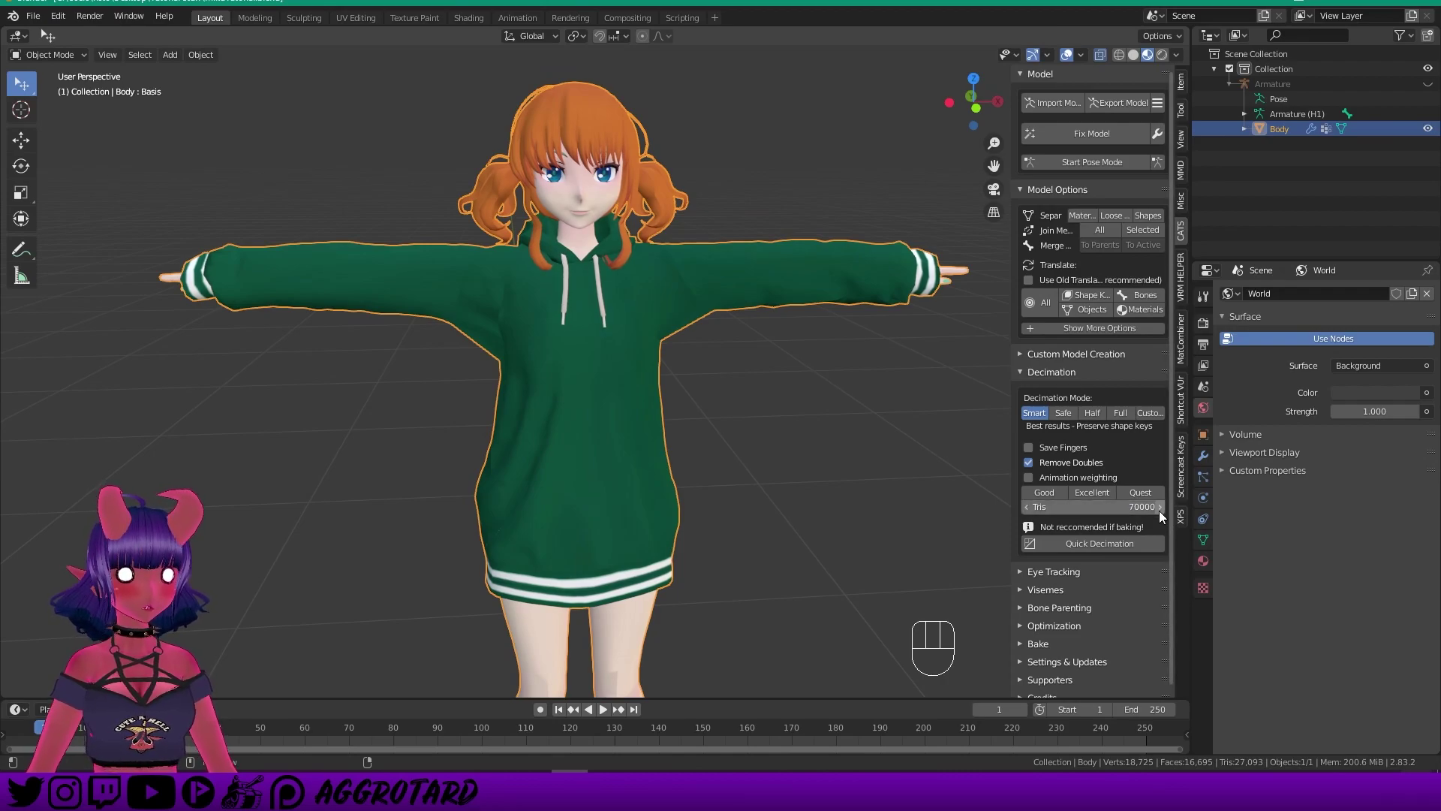
pyautogui.click(1099, 508)
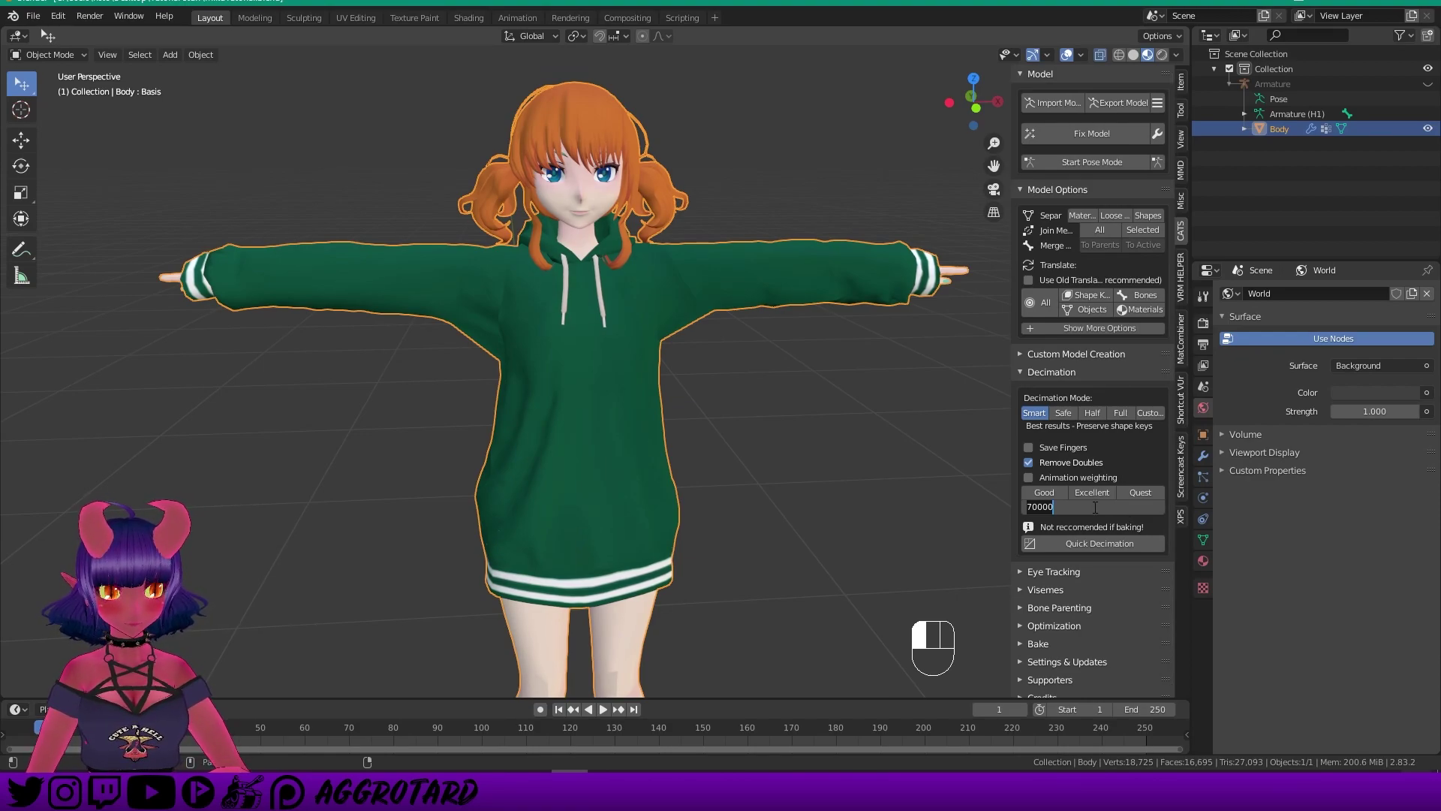
pyautogui.write('1000')
pyautogui.click(941, 470)
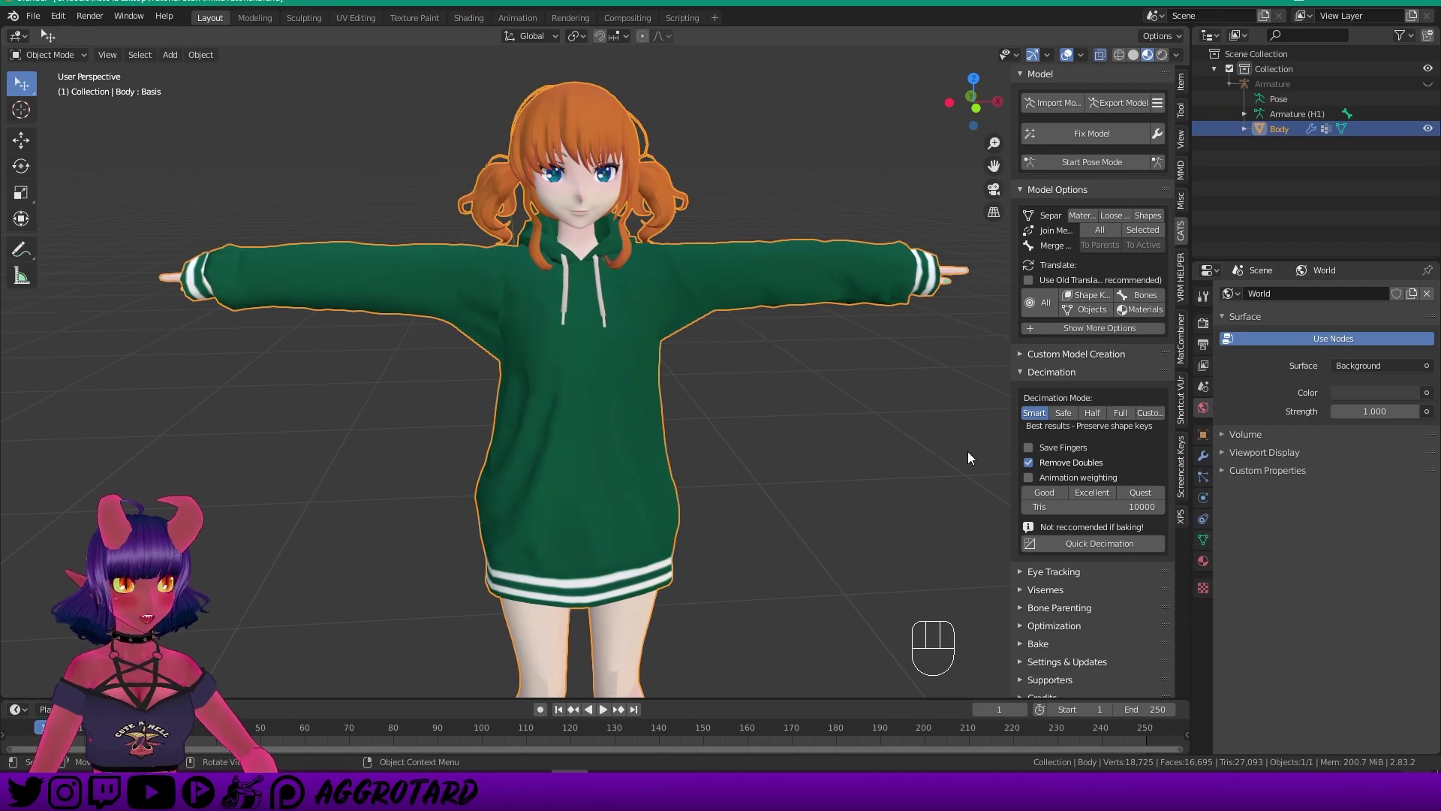
# Enable Save Fingers, run Quick Decimation, check the face, then undo it.
pyautogui.click(1030, 448)
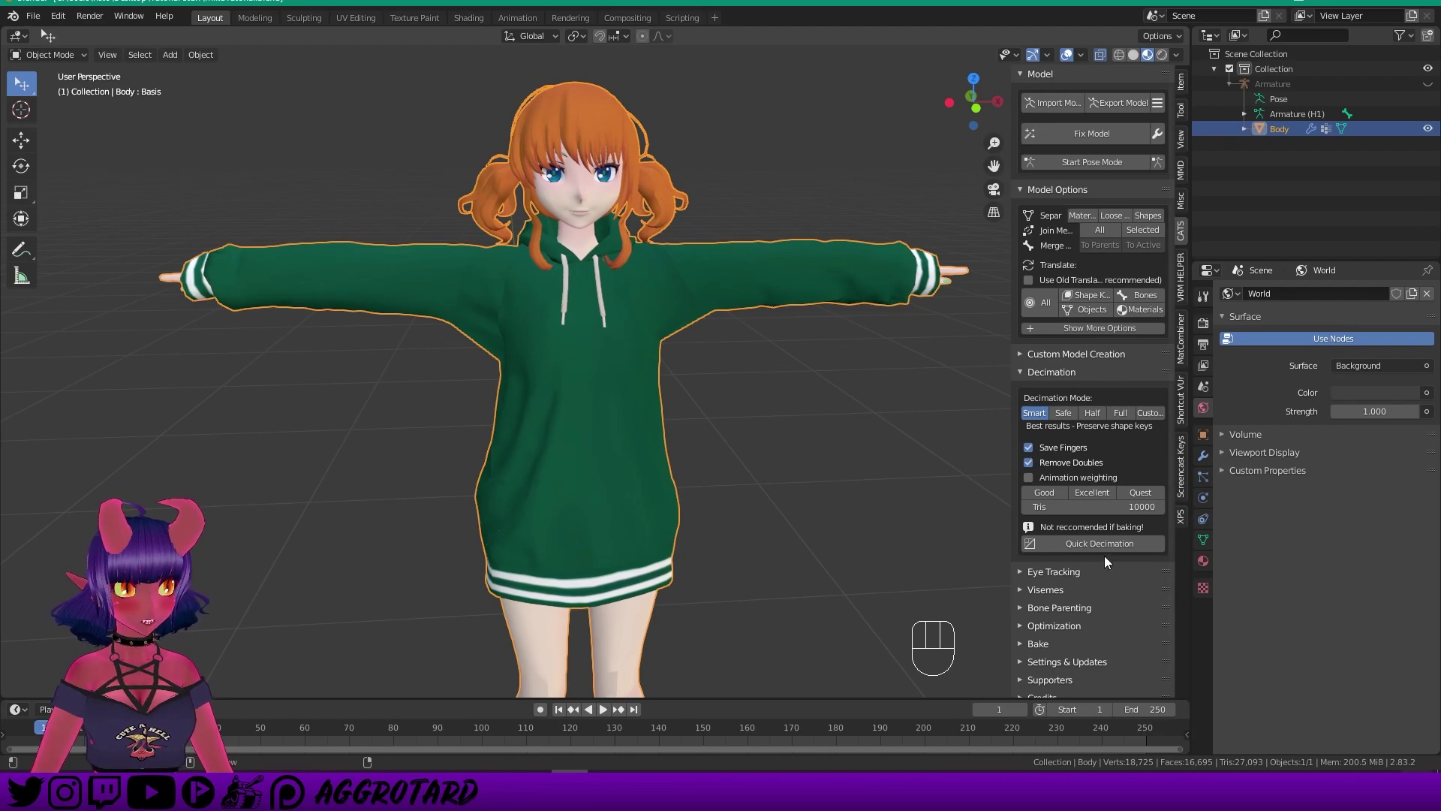
pyautogui.click(1078, 549)
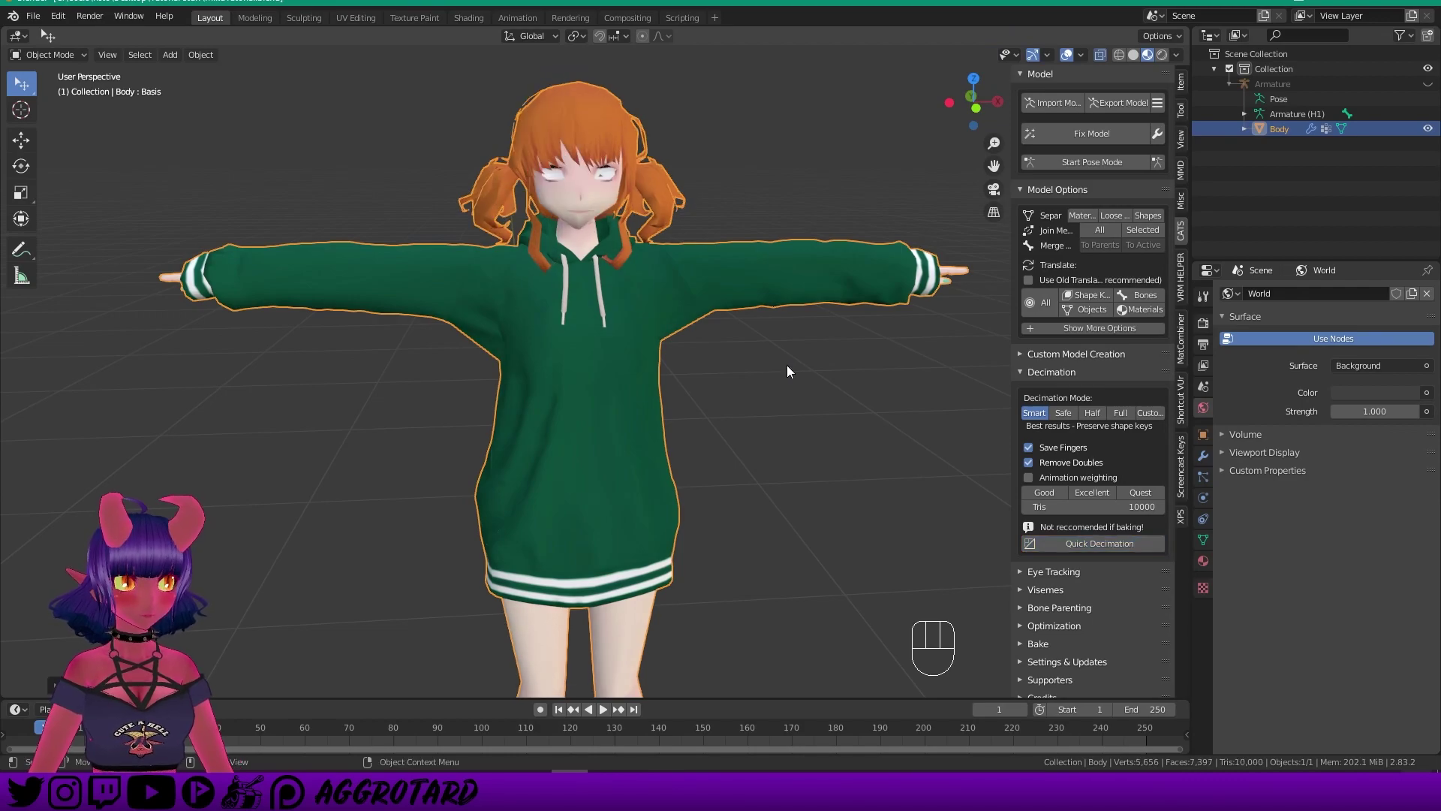
pyautogui.scroll(3, 625, 235)
pyautogui.keyDown('shift'); pyautogui.moveTo(624, 235); pyautogui.dragTo(643, 282, button='middle'); pyautogui.keyUp('shift')
pyautogui.scroll(3, 635, 276)
pyautogui.hotkey('ctrl', 'z')
pyautogui.scroll(-5, 709, 304)
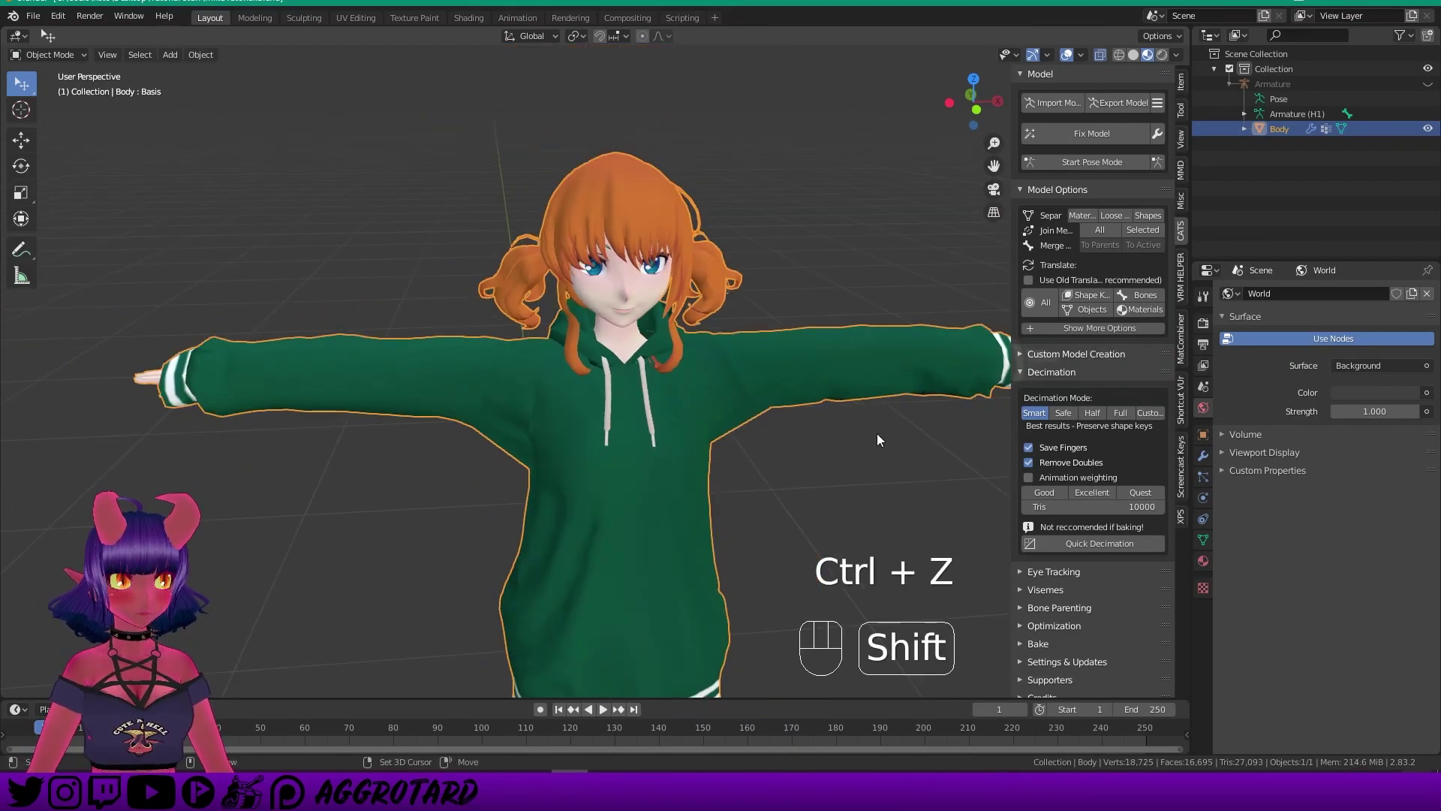
pyautogui.keyDown('shift'); pyautogui.moveTo(879, 438); pyautogui.dragTo(797, 377, button='middle'); pyautogui.keyUp('shift')
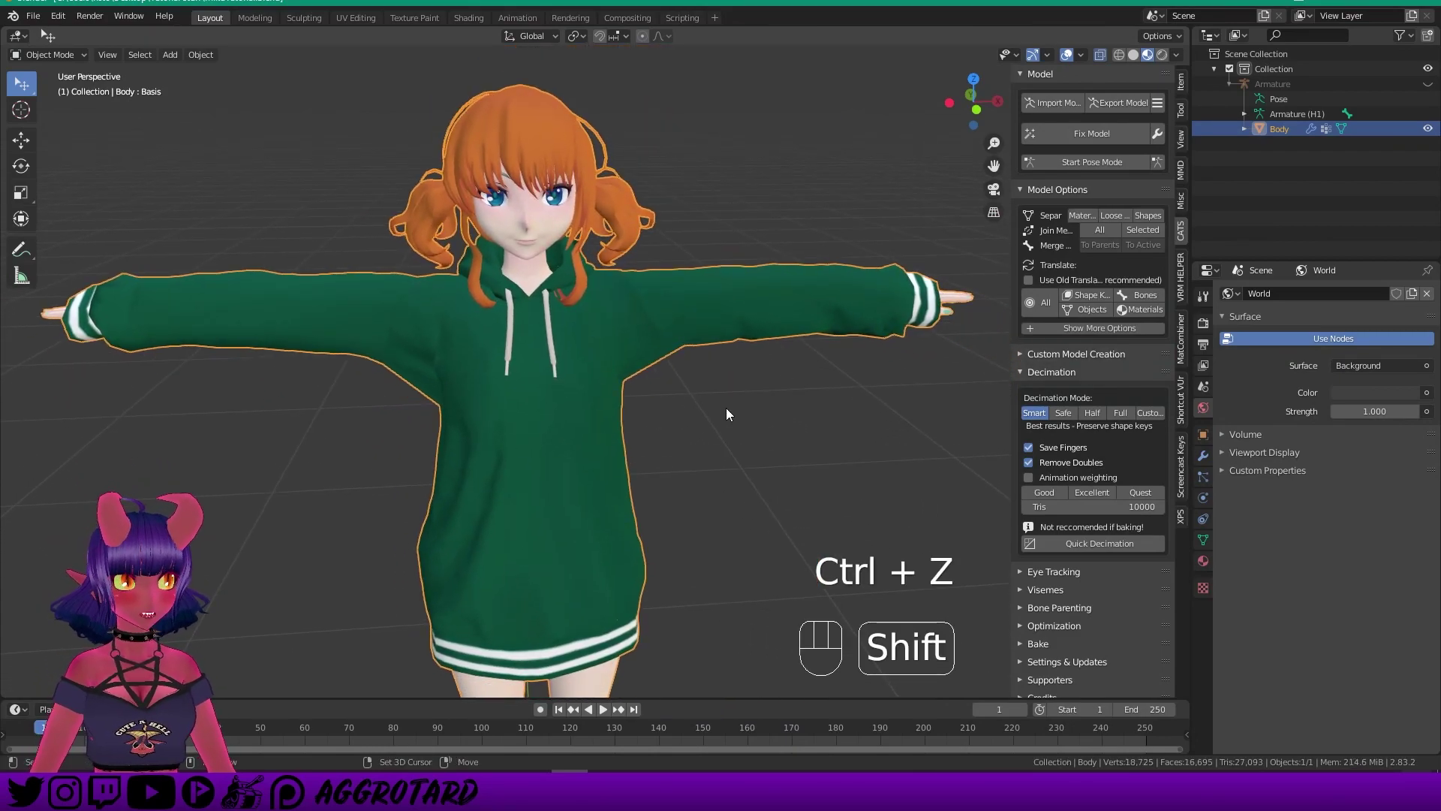
# Separate Body by materials, then select strands, back and Material0 to check them.
pyautogui.keyDown('shift'); pyautogui.moveTo(727, 409); pyautogui.dragTo(732, 384, button='middle'); pyautogui.keyUp('shift')
pyautogui.click(1079, 215)
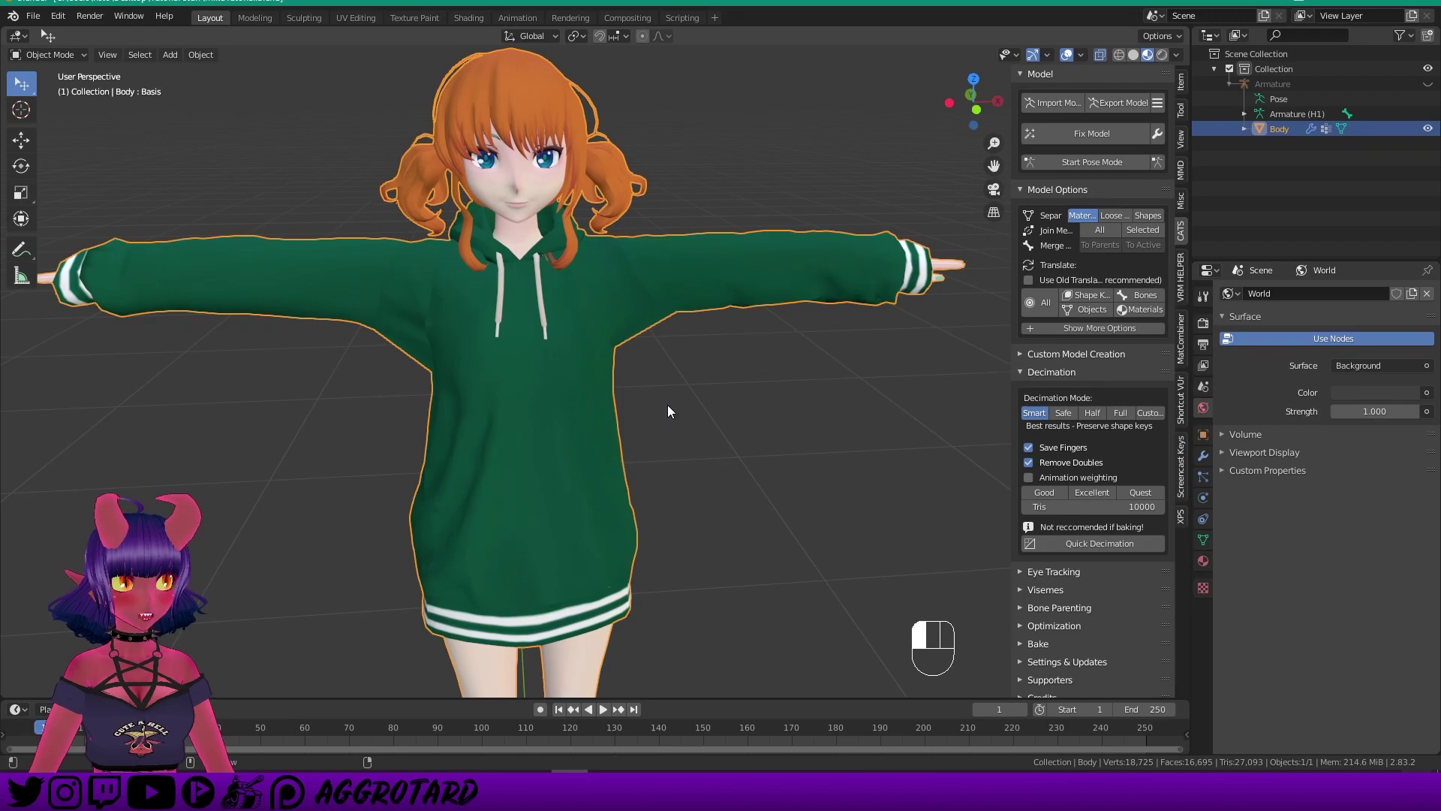
pyautogui.click(494, 124)
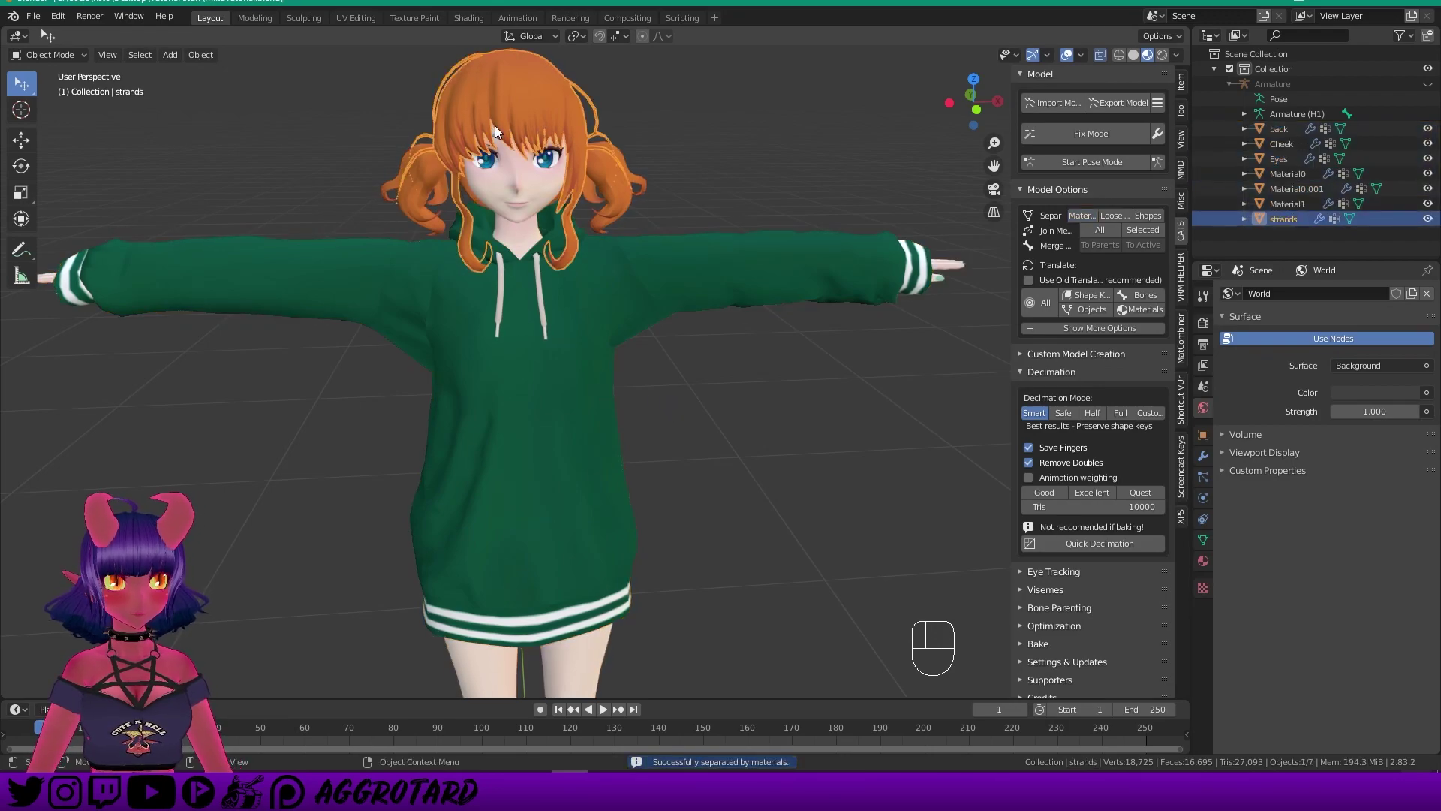
pyautogui.click(520, 173)
pyautogui.keyDown('shift'); pyautogui.moveTo(683, 380); pyautogui.dragTo(708, 284, button='middle'); pyautogui.keyUp('shift')
pyautogui.scroll(-2, 698, 308)
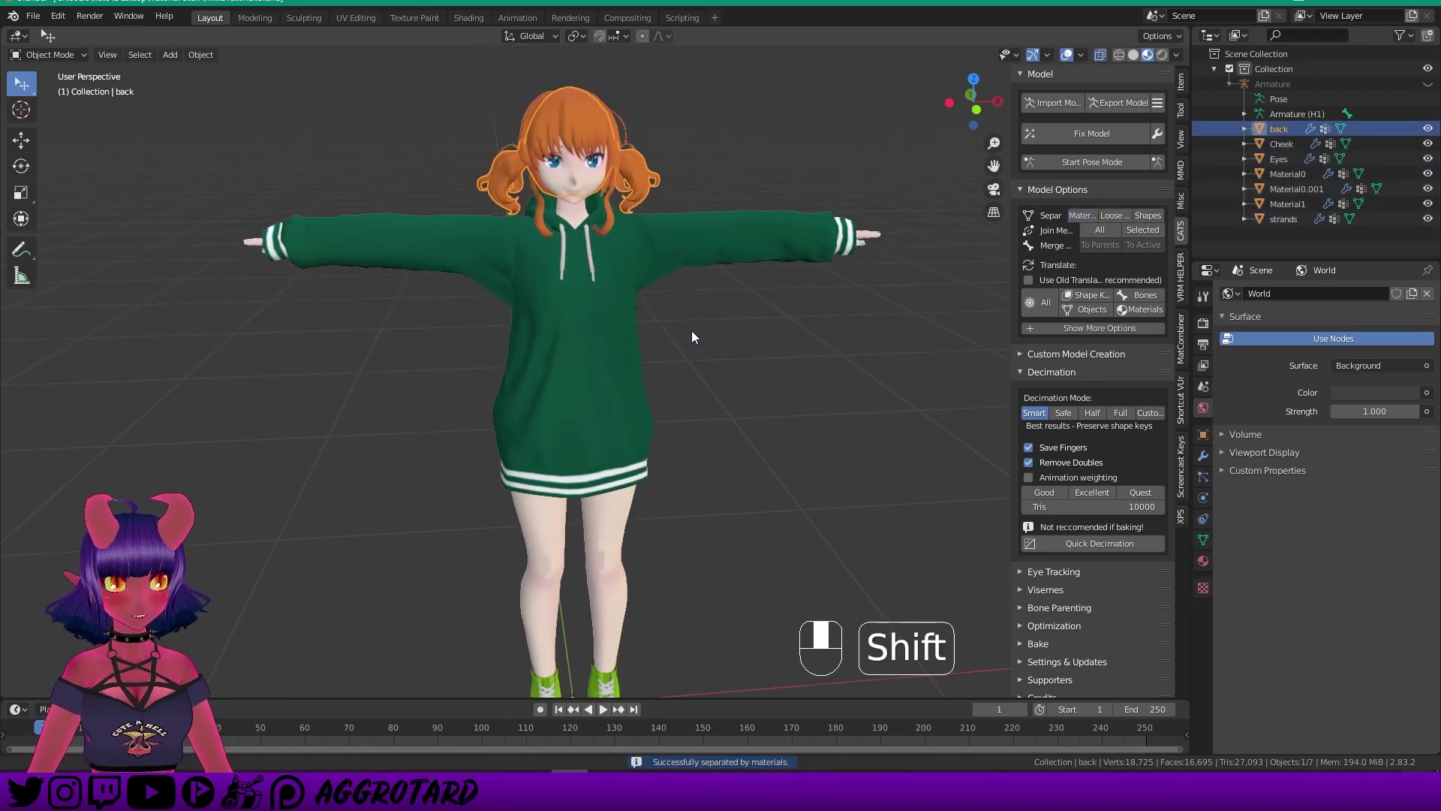
pyautogui.click(603, 308)
pyautogui.scroll(2, 601, 312)
pyautogui.moveTo(596, 315); pyautogui.dragTo(594, 306, button='middle')
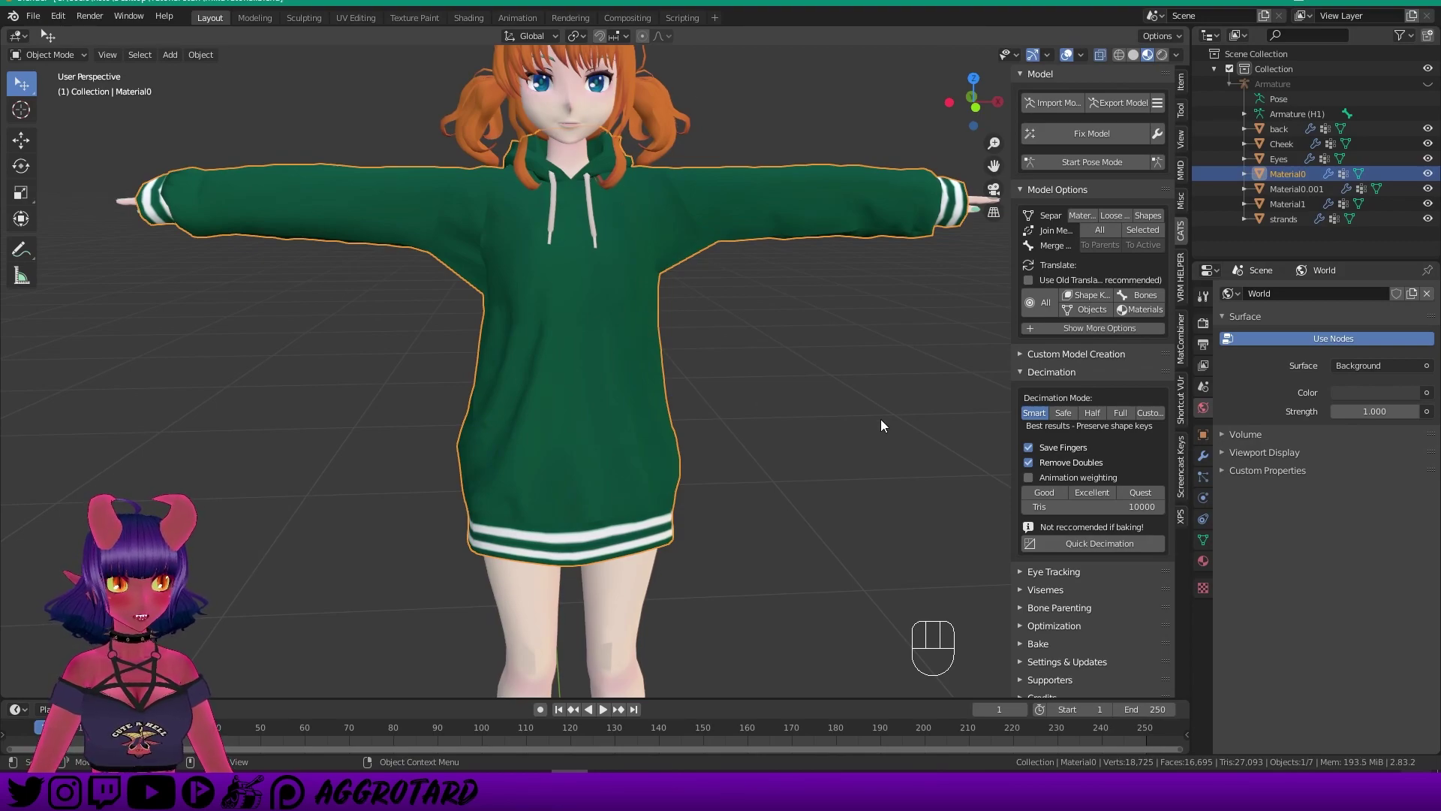
# Add a Decimate modifier to Material0 from the Modifier Properties tab.
pyautogui.click(1204, 455)
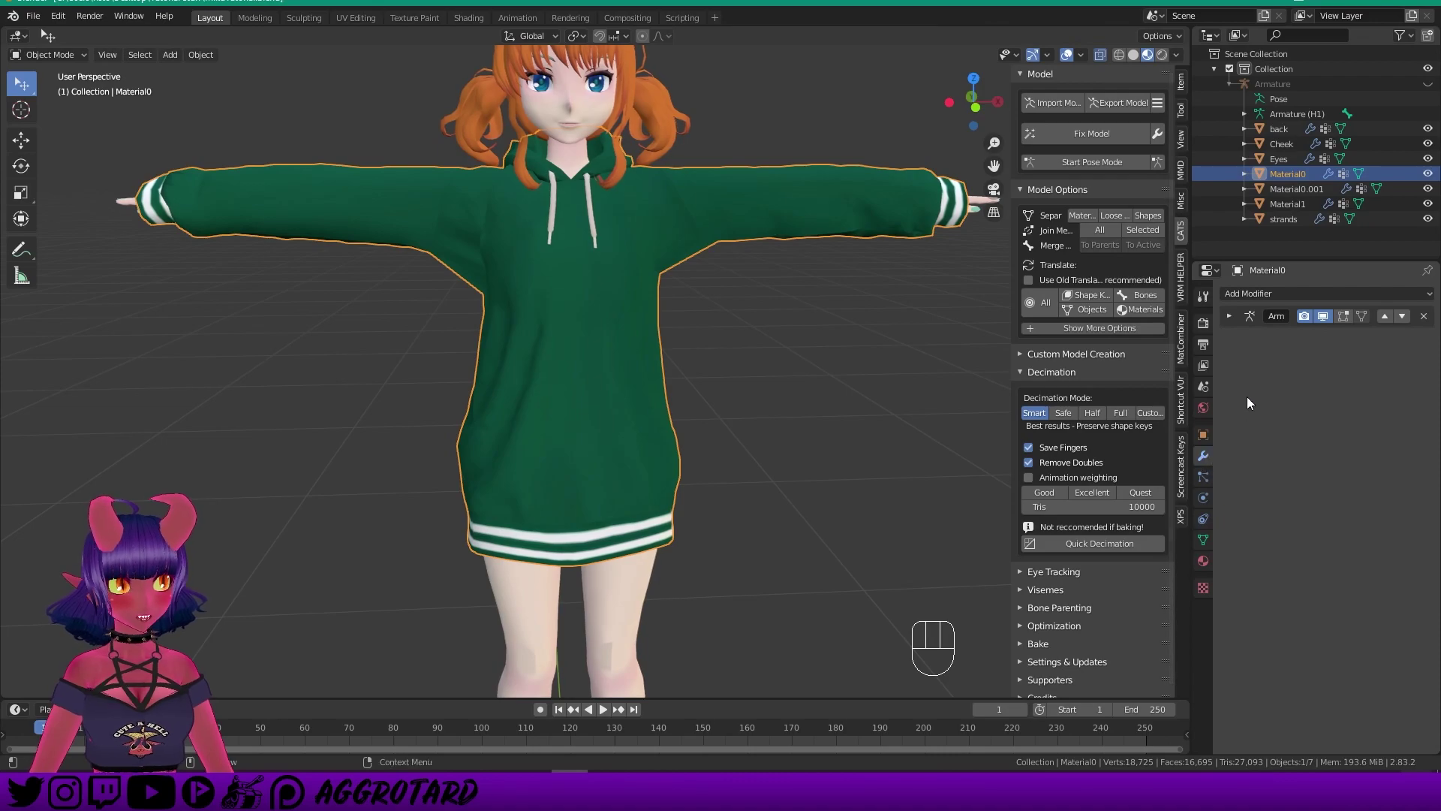
pyautogui.click(1294, 291)
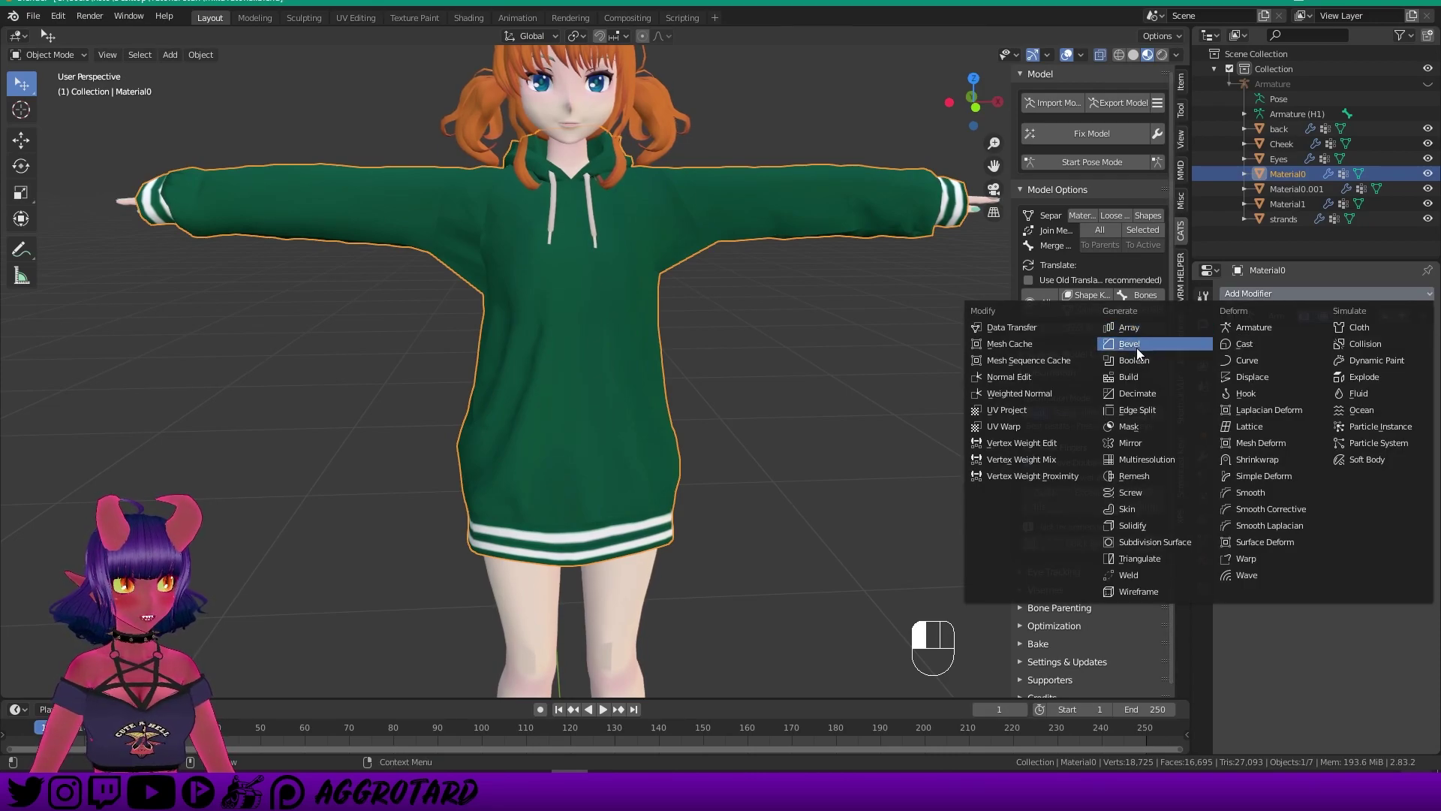
pyautogui.click(1154, 395)
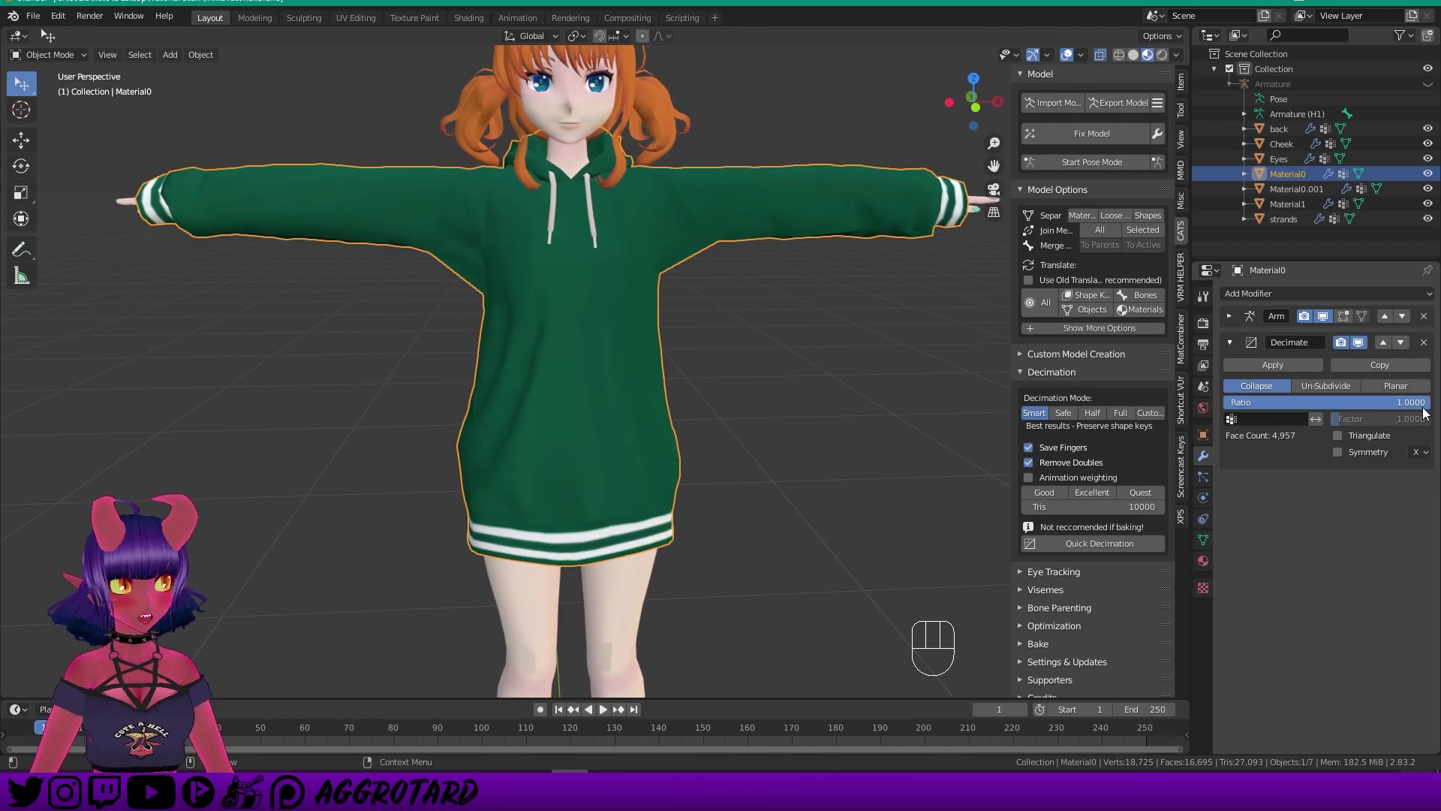
# Test decimate ratios around 0.88 and lower, checking the hoodie hem up close.
pyautogui.moveTo(1411, 402)
pyautogui.mouseDown()
pyautogui.moveTo(1225, 403)
pyautogui.moveTo(1428, 403)
pyautogui.mouseUp()
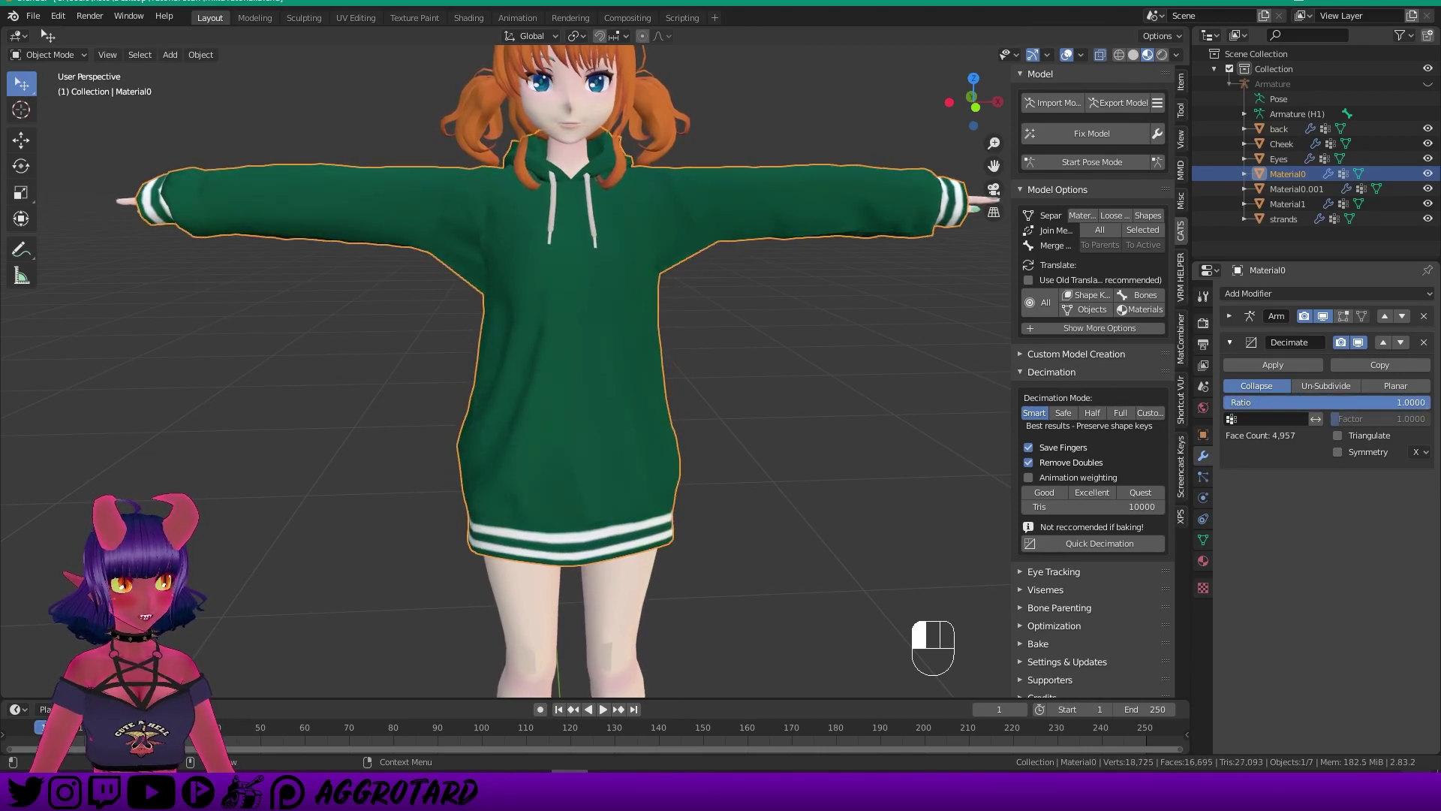
pyautogui.moveTo(1428, 403); pyautogui.dragTo(1404, 402)
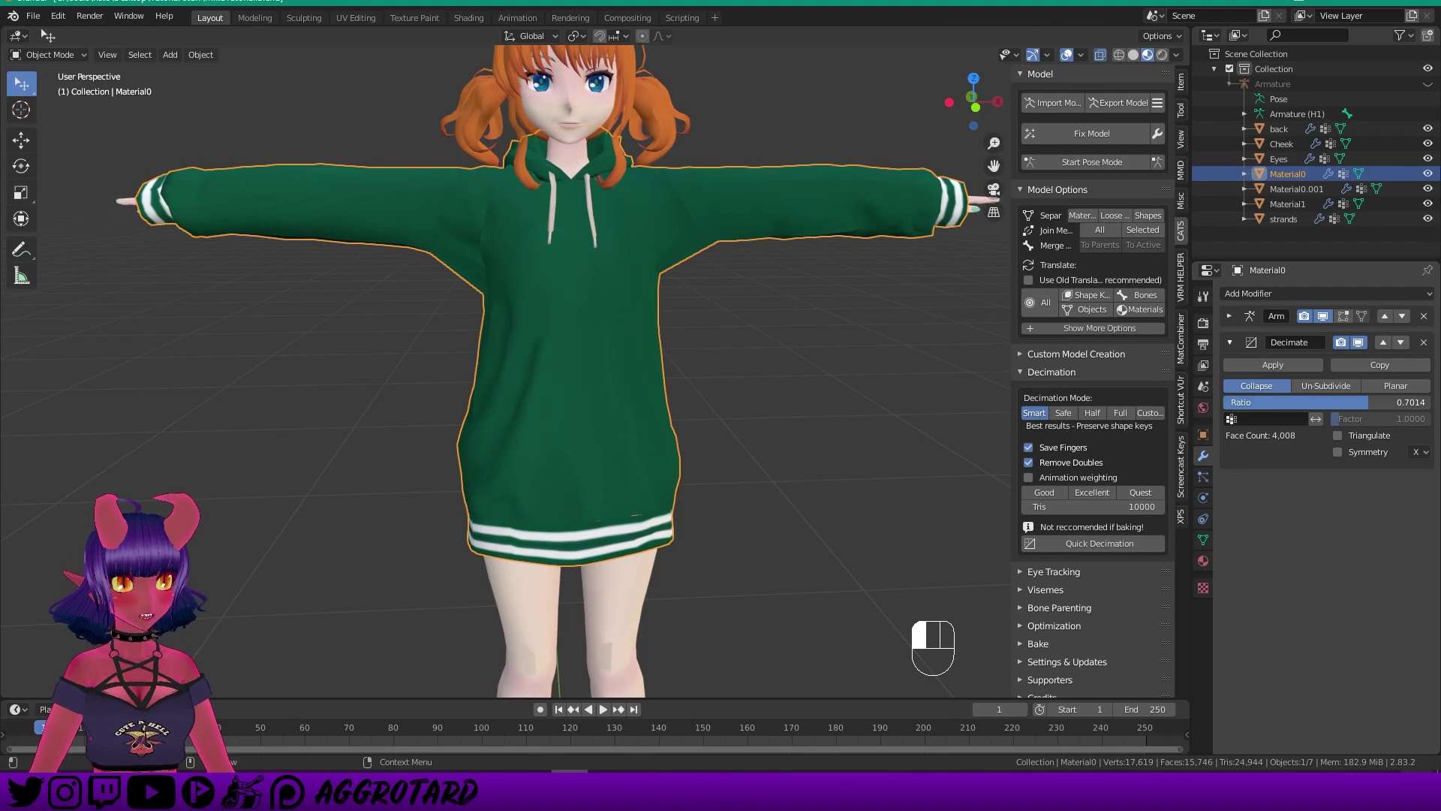
pyautogui.keyDown('shift'); pyautogui.moveTo(665, 446); pyautogui.dragTo(713, 386, button='middle'); pyautogui.keyUp('shift')
pyautogui.scroll(4, 698, 374)
pyautogui.scroll(-2, 713, 385)
pyautogui.scroll(4, 740, 442)
pyautogui.keyDown('shift'); pyautogui.moveTo(735, 494); pyautogui.dragTo(793, 388, button='middle'); pyautogui.keyUp('shift')
pyautogui.moveTo(1366, 403); pyautogui.dragTo(1406, 406)
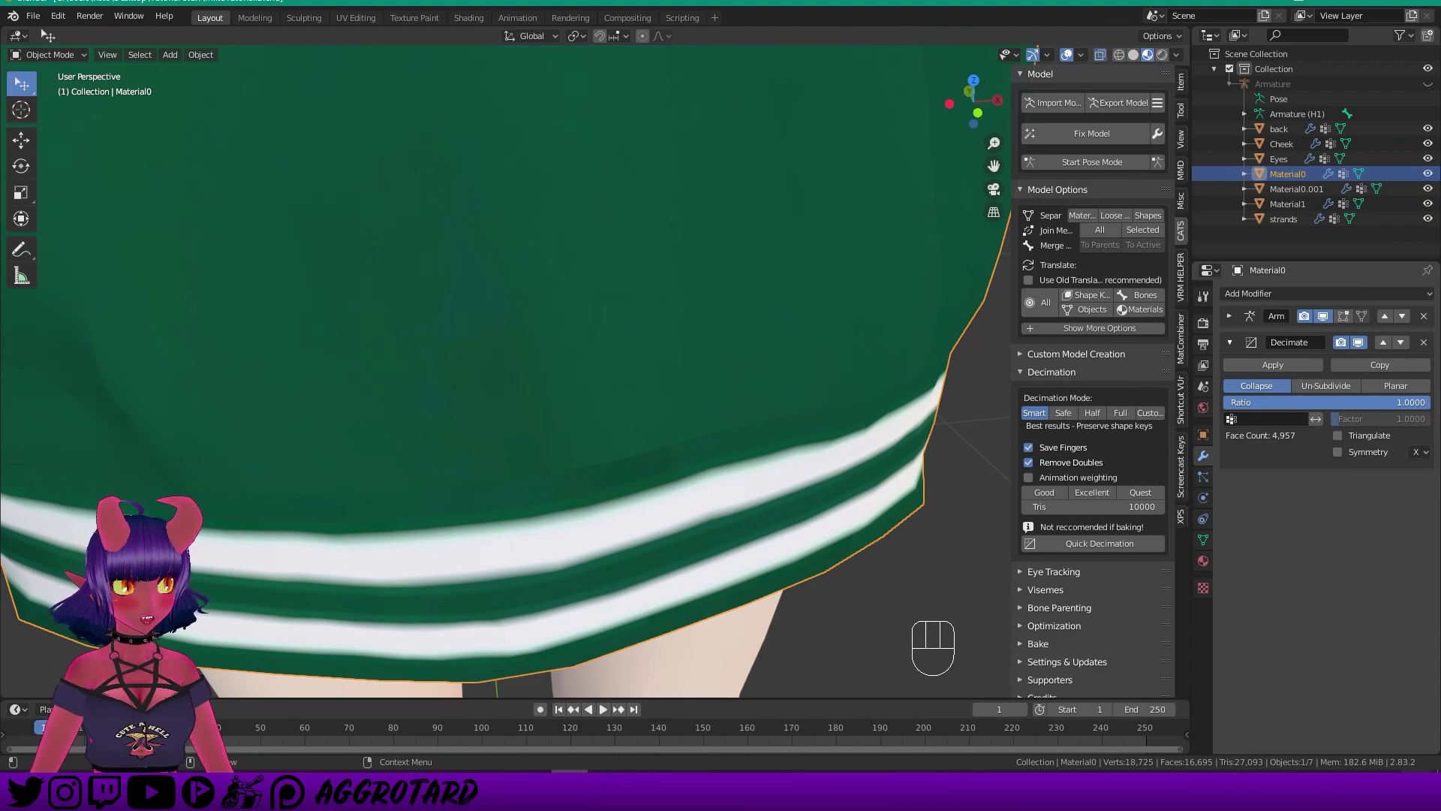
pyautogui.press('Insert')
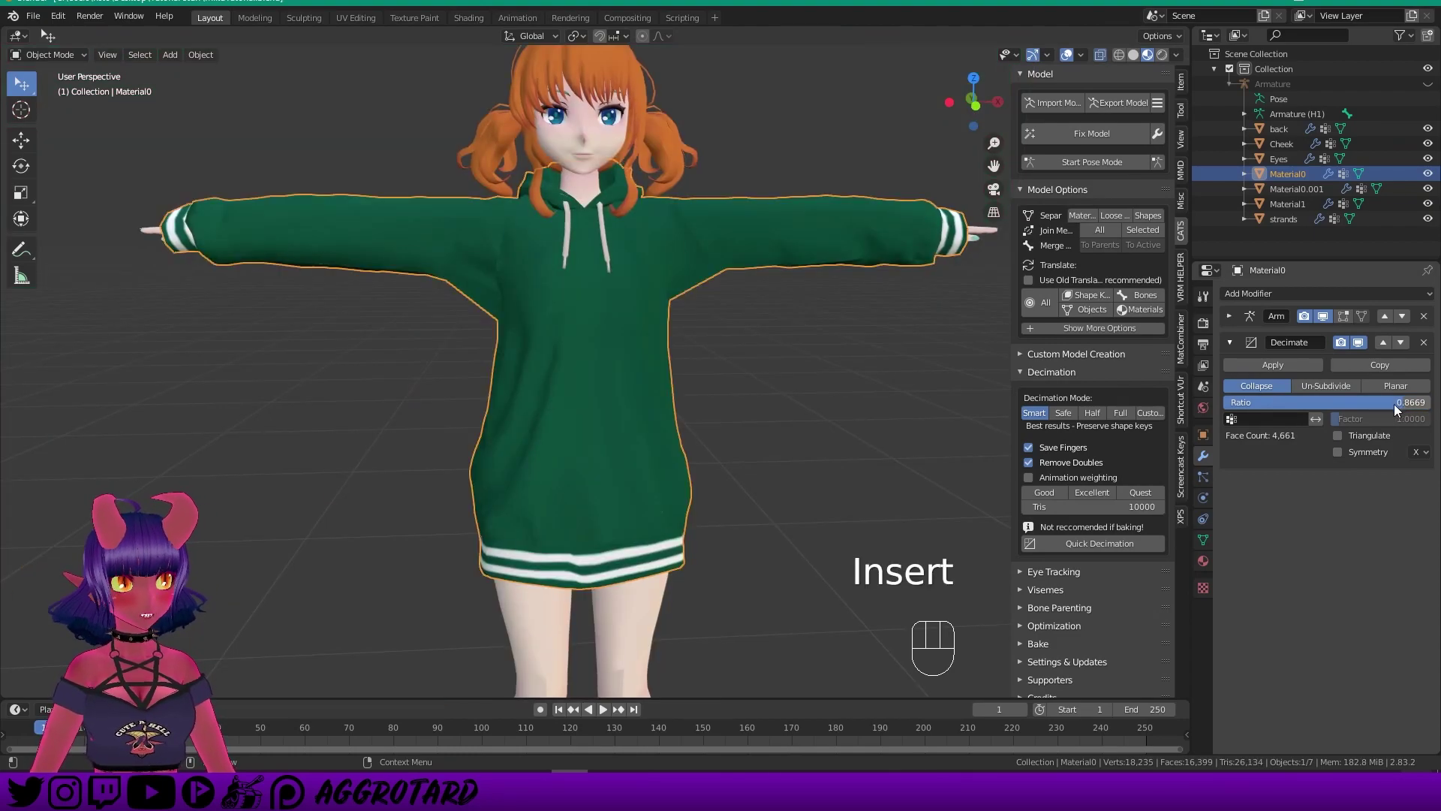
pyautogui.scroll(3, 795, 413)
pyautogui.keyDown('shift'); pyautogui.moveTo(796, 412); pyautogui.dragTo(767, 345, button='middle'); pyautogui.keyUp('shift')
pyautogui.moveTo(647, 365)
pyautogui.mouseDown(button='middle')
pyautogui.moveTo(785, 338)
pyautogui.moveTo(746, 331)
pyautogui.moveTo(651, 365)
pyautogui.mouseUp(button='middle')
pyautogui.scroll(2, 607, 340)
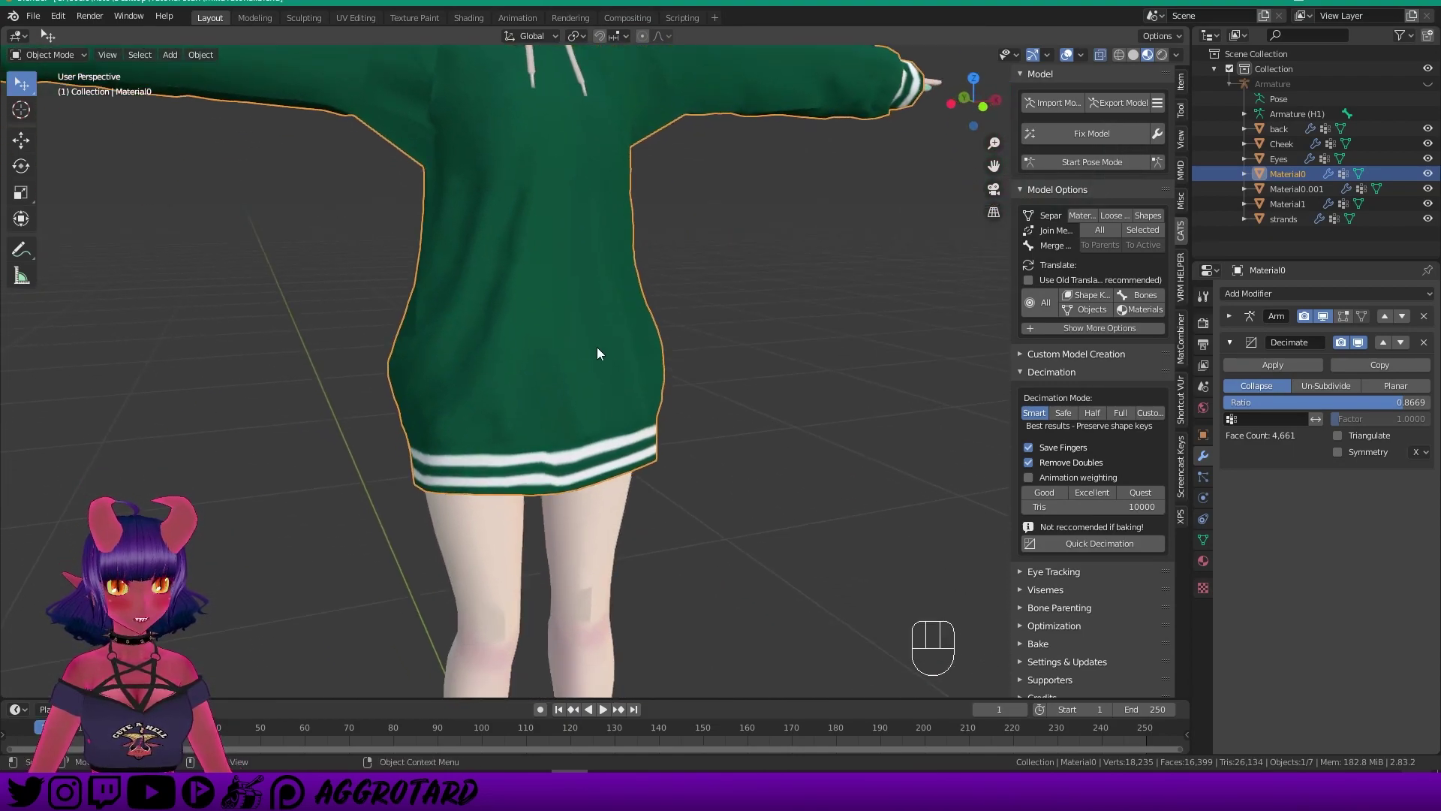
pyautogui.scroll(2, 606, 340)
pyautogui.keyDown('shift'); pyautogui.moveTo(582, 419); pyautogui.dragTo(622, 322, button='middle'); pyautogui.keyUp('shift')
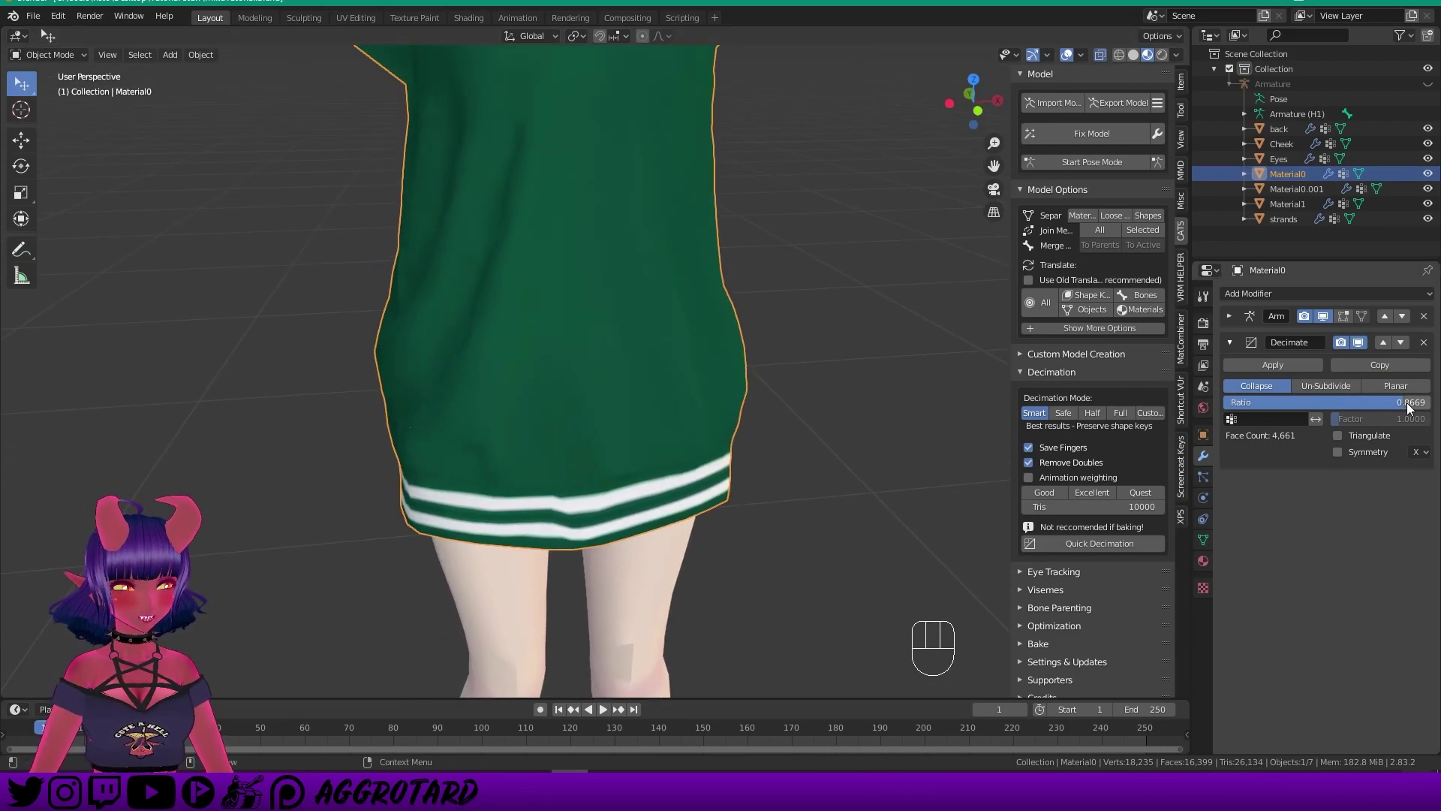
# Lower the hoodie's decimate ratio to 0.7122, then 0.7014, inspecting chest, hem and collar.
pyautogui.moveTo(1390, 403); pyautogui.dragTo(1371, 403)
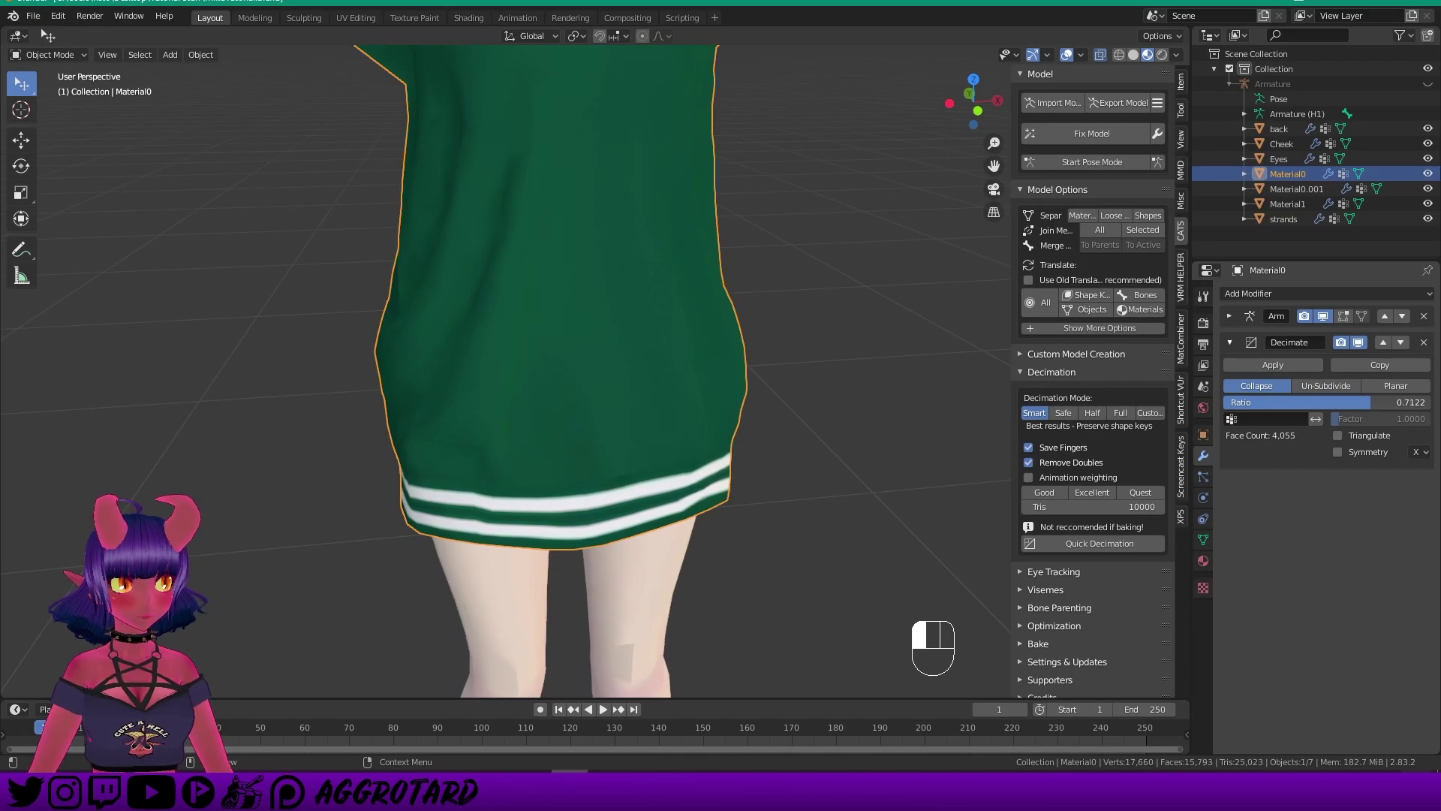
pyautogui.scroll(2, 736, 387)
pyautogui.keyDown('shift'); pyautogui.moveTo(735, 387); pyautogui.dragTo(938, 712, button='middle'); pyautogui.keyUp('shift')
pyautogui.keyDown('shift'); pyautogui.moveTo(682, 323); pyautogui.dragTo(684, 393, button='middle'); pyautogui.keyUp('shift')
pyautogui.moveTo(684, 393); pyautogui.dragTo(534, 389, button='middle')
pyautogui.scroll(1, 640, 407)
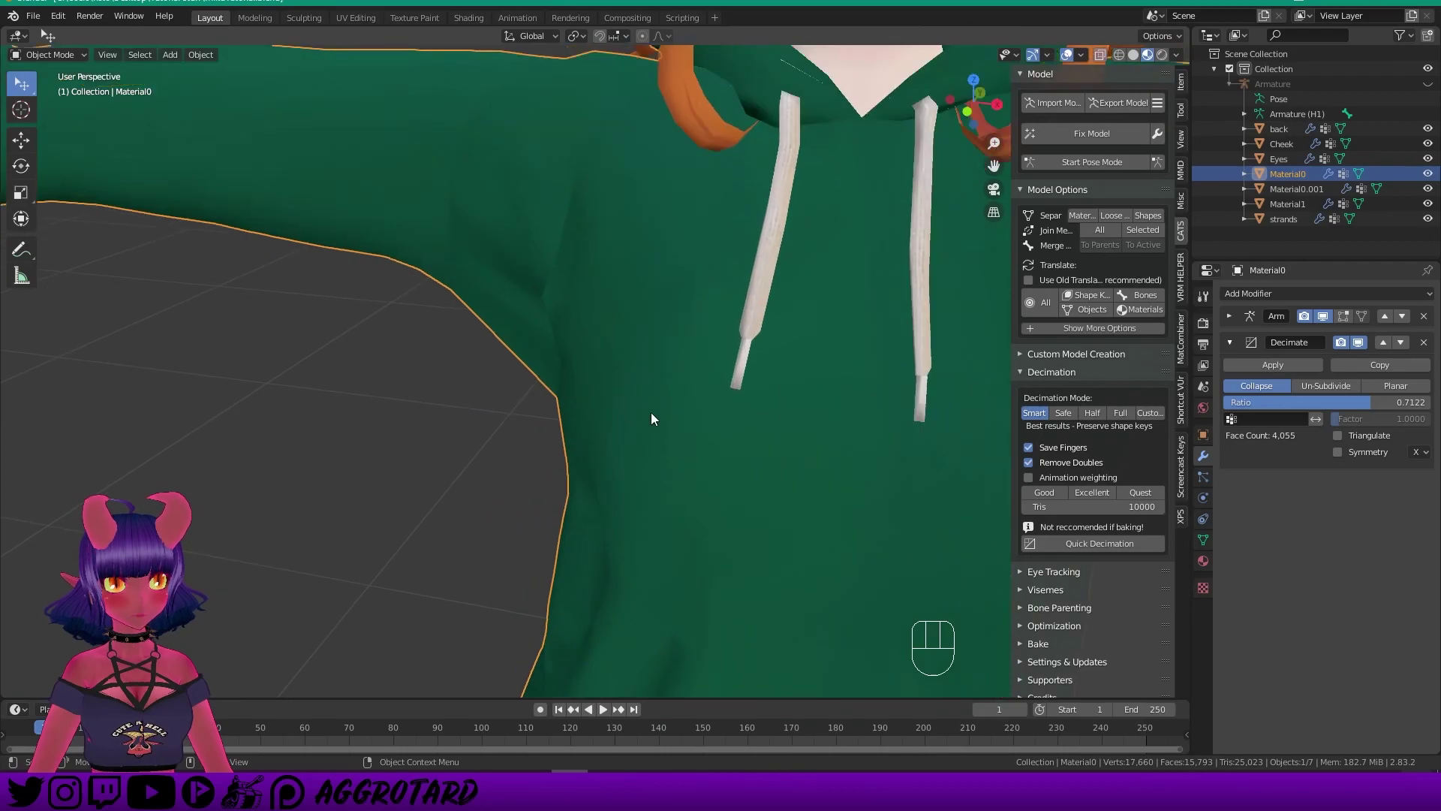
pyautogui.scroll(-1, 642, 407)
pyautogui.keyDown('shift'); pyautogui.moveTo(735, 411); pyautogui.dragTo(619, 156, button='middle'); pyautogui.keyUp('shift')
pyautogui.scroll(-3, 638, 286)
pyautogui.scroll(1, 719, 381)
pyautogui.moveTo(660, 343); pyautogui.dragTo(655, 273, button='middle')
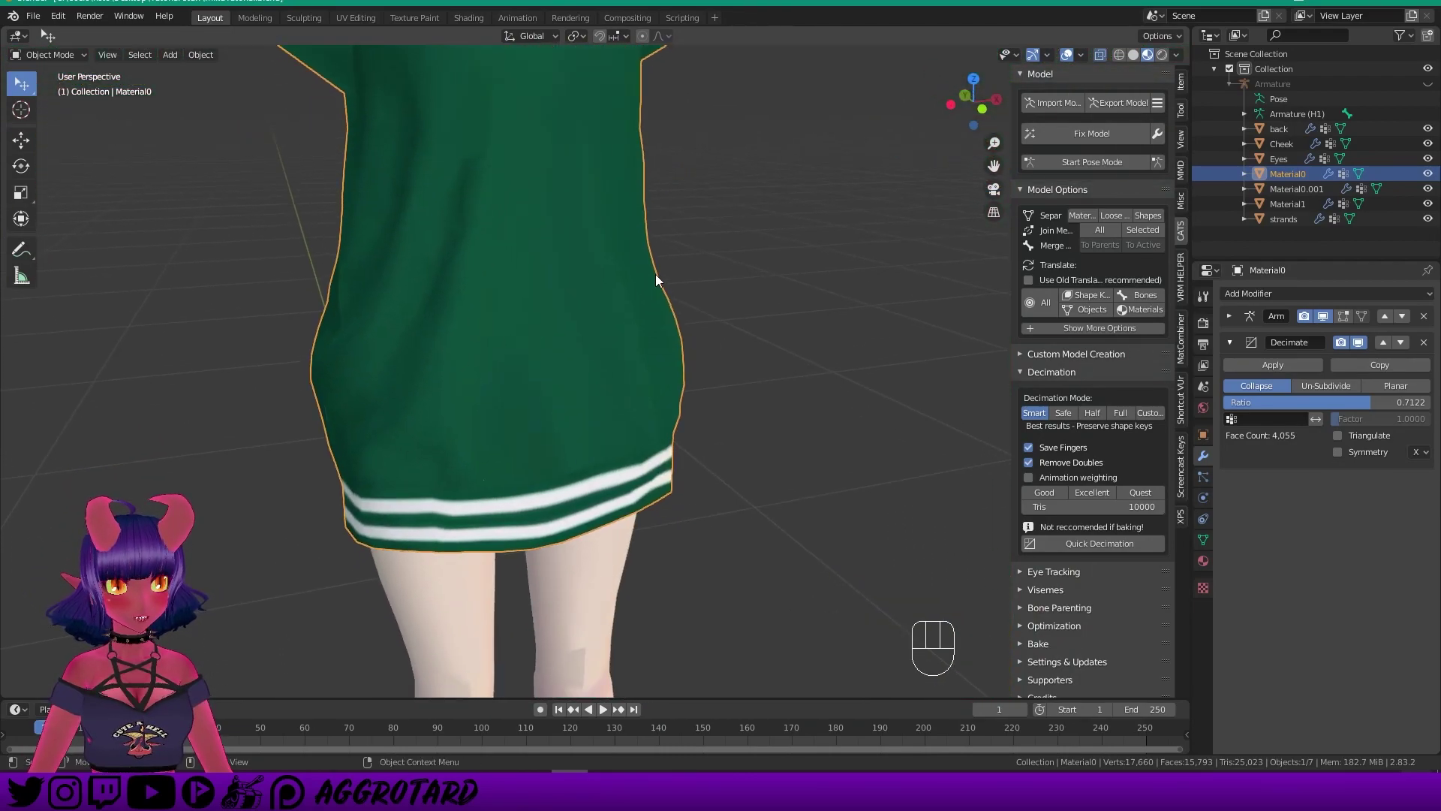
pyautogui.scroll(1, 655, 273)
pyautogui.moveTo(1369, 403); pyautogui.dragTo(1367, 402)
pyautogui.moveTo(765, 365); pyautogui.dragTo(736, 390, button='middle')
pyautogui.keyDown('shift'); pyautogui.moveTo(732, 312); pyautogui.dragTo(776, 360, button='middle'); pyautogui.keyUp('shift')
pyautogui.scroll(-2, 776, 360)
pyautogui.keyDown('shift'); pyautogui.moveTo(753, 306); pyautogui.dragTo(772, 366, button='middle'); pyautogui.keyUp('shift')
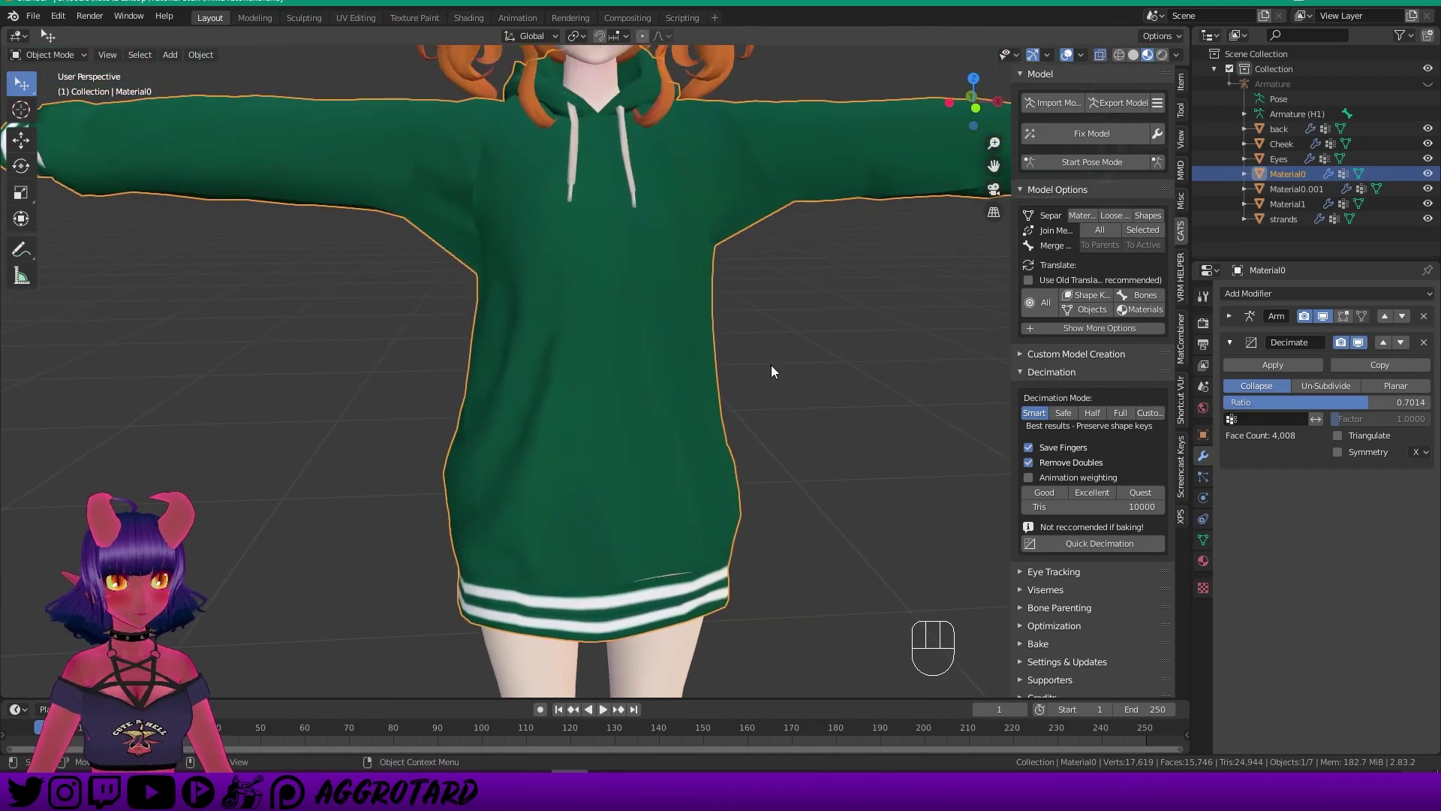
# Apply the Decimate modifier on Material0 and select the hair strands object.
pyautogui.click(1273, 365)
pyautogui.keyDown('shift'); pyautogui.scroll(5, 724, 350); pyautogui.keyUp('shift')
pyautogui.scroll(1, 650, 313)
pyautogui.scroll(1, 592, 273)
pyautogui.keyDown('shift'); pyautogui.moveTo(653, 272); pyautogui.dragTo(739, 326, button='middle'); pyautogui.keyUp('shift')
pyautogui.click(619, 212)
pyautogui.scroll(1, 741, 327)
pyautogui.keyDown('shift'); pyautogui.moveTo(776, 353); pyautogui.dragTo(723, 340, button='middle'); pyautogui.keyUp('shift')
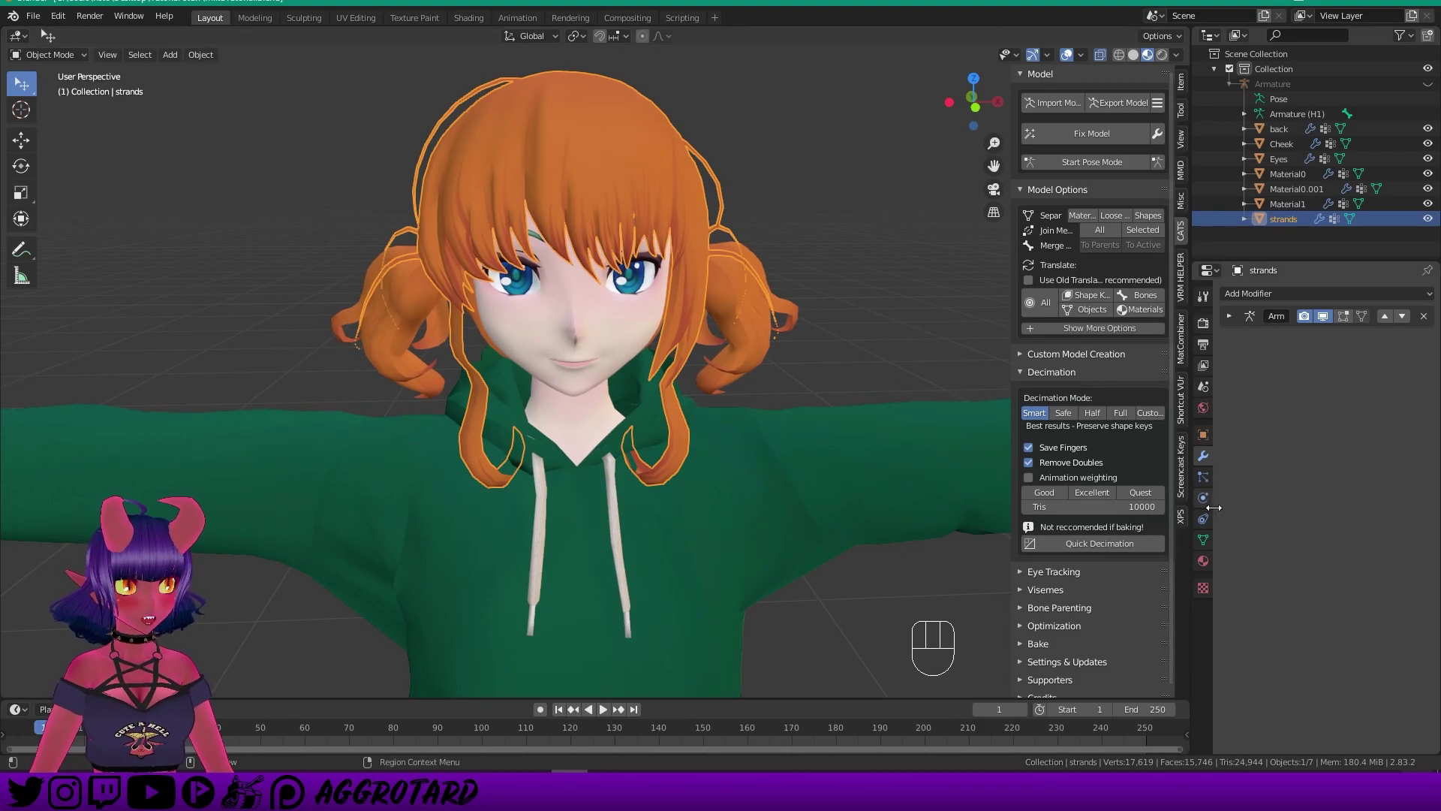
# Add a Decimate modifier to the back hair at ratio 0.4856 and apply it.
pyautogui.click(1276, 293)
pyautogui.click(1137, 384)
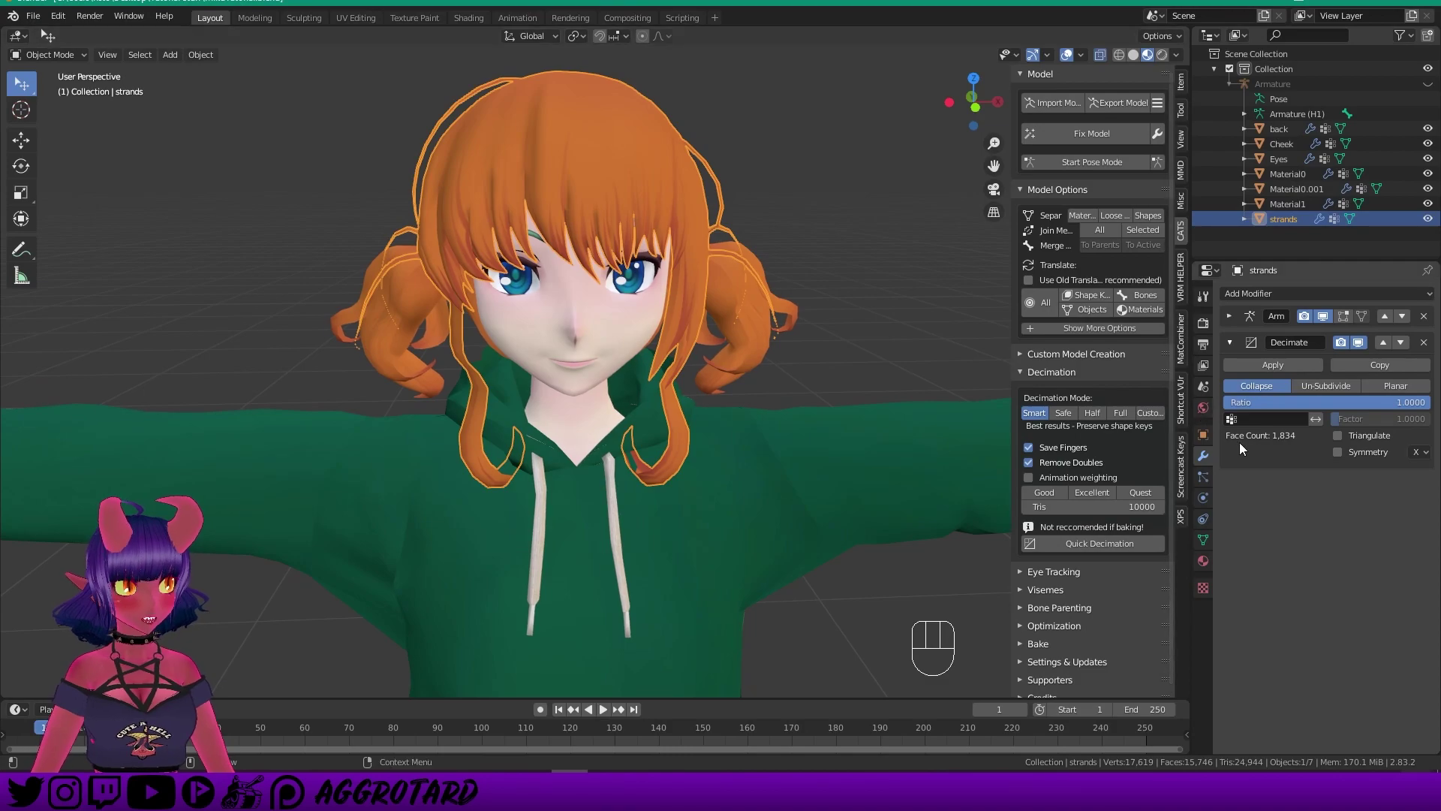
pyautogui.scroll(2, 696, 309)
pyautogui.moveTo(697, 309)
pyautogui.mouseDown(button='middle')
pyautogui.moveTo(733, 308)
pyautogui.moveTo(719, 302)
pyautogui.moveTo(720, 321)
pyautogui.mouseUp(button='middle')
pyautogui.scroll(-1, 724, 321)
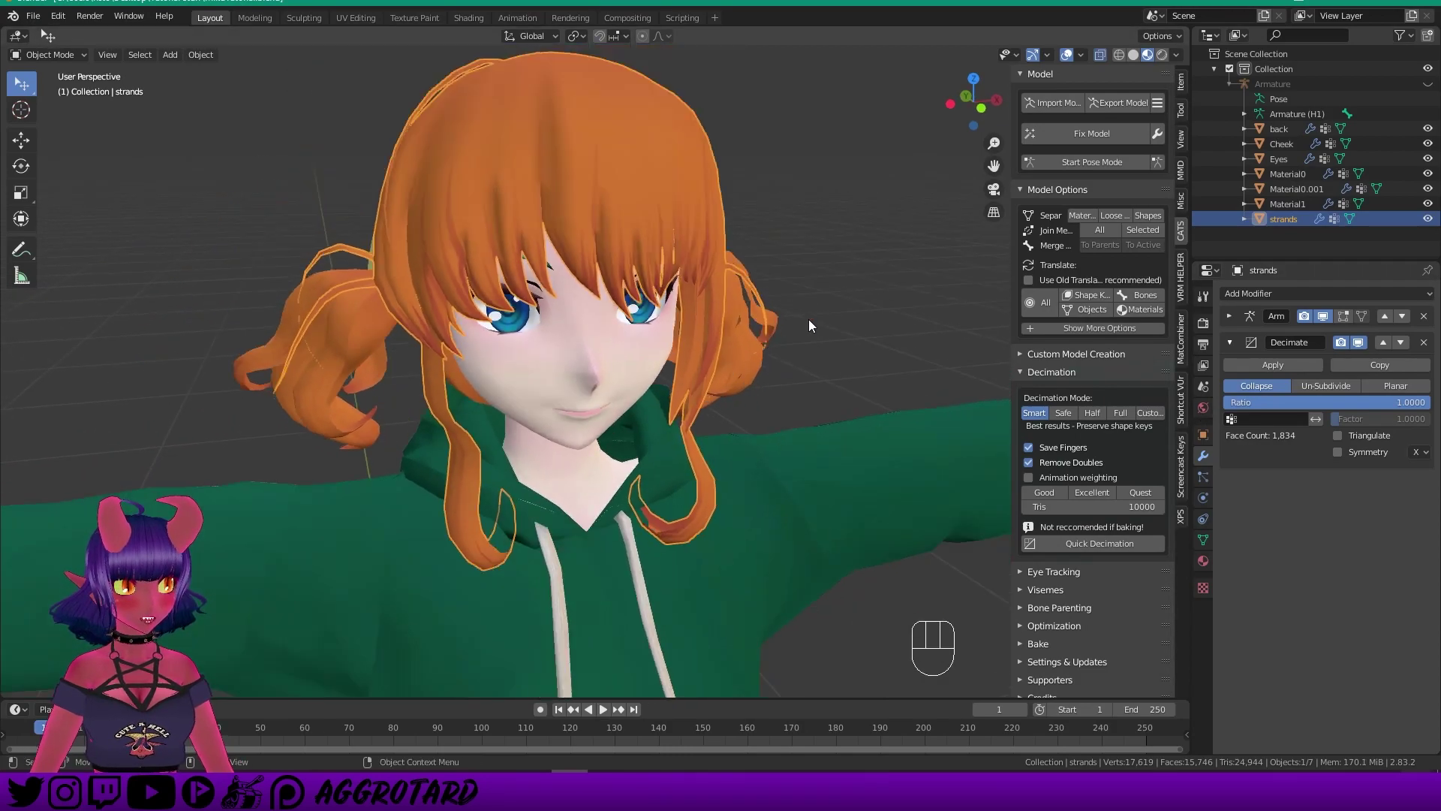
pyautogui.keyDown('shift'); pyautogui.moveTo(774, 229); pyautogui.dragTo(746, 284, button='middle'); pyautogui.keyUp('shift')
pyautogui.scroll(2, 745, 281)
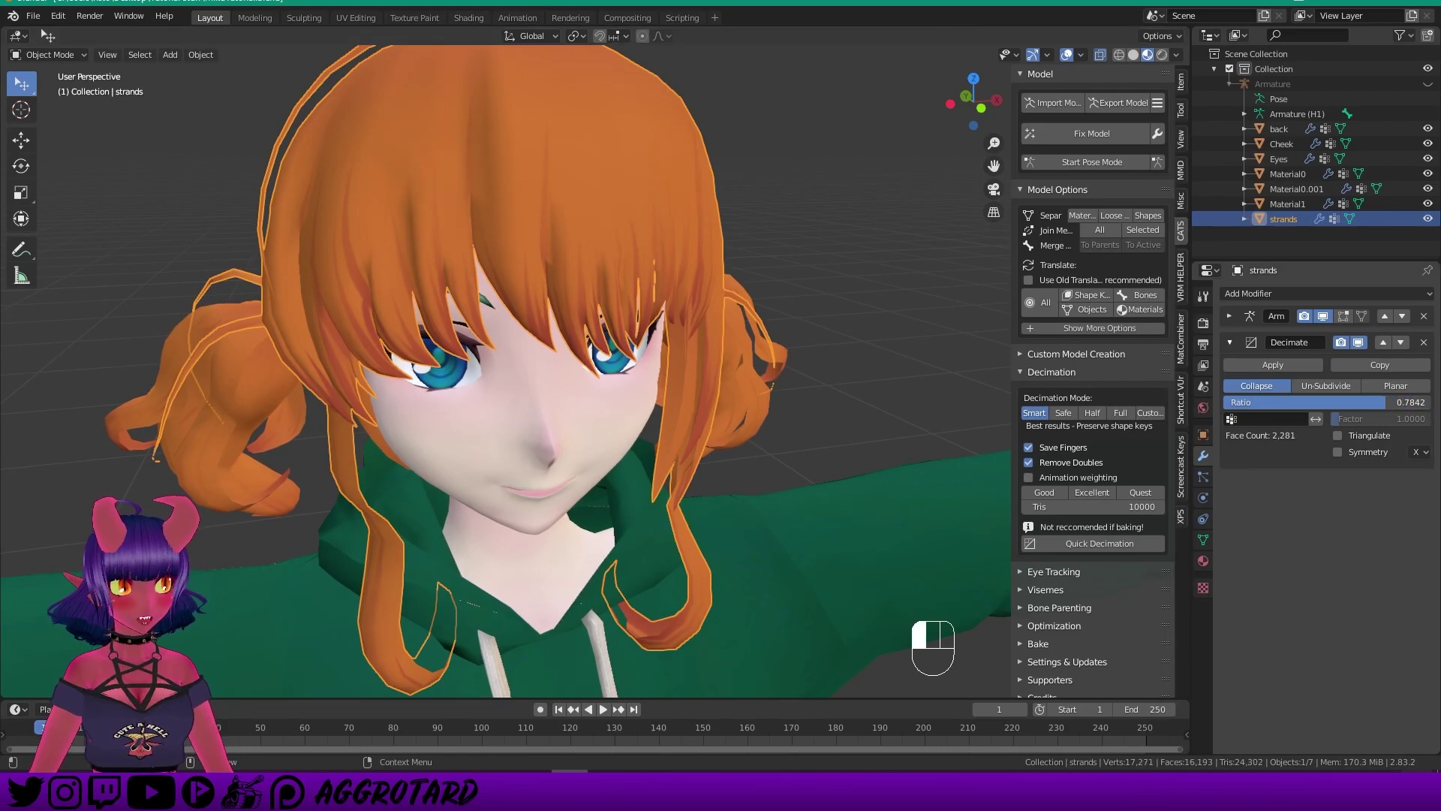
pyautogui.moveTo(1342, 403); pyautogui.dragTo(1252, 402)
pyautogui.moveTo(940, 368); pyautogui.dragTo(739, 259, button='middle')
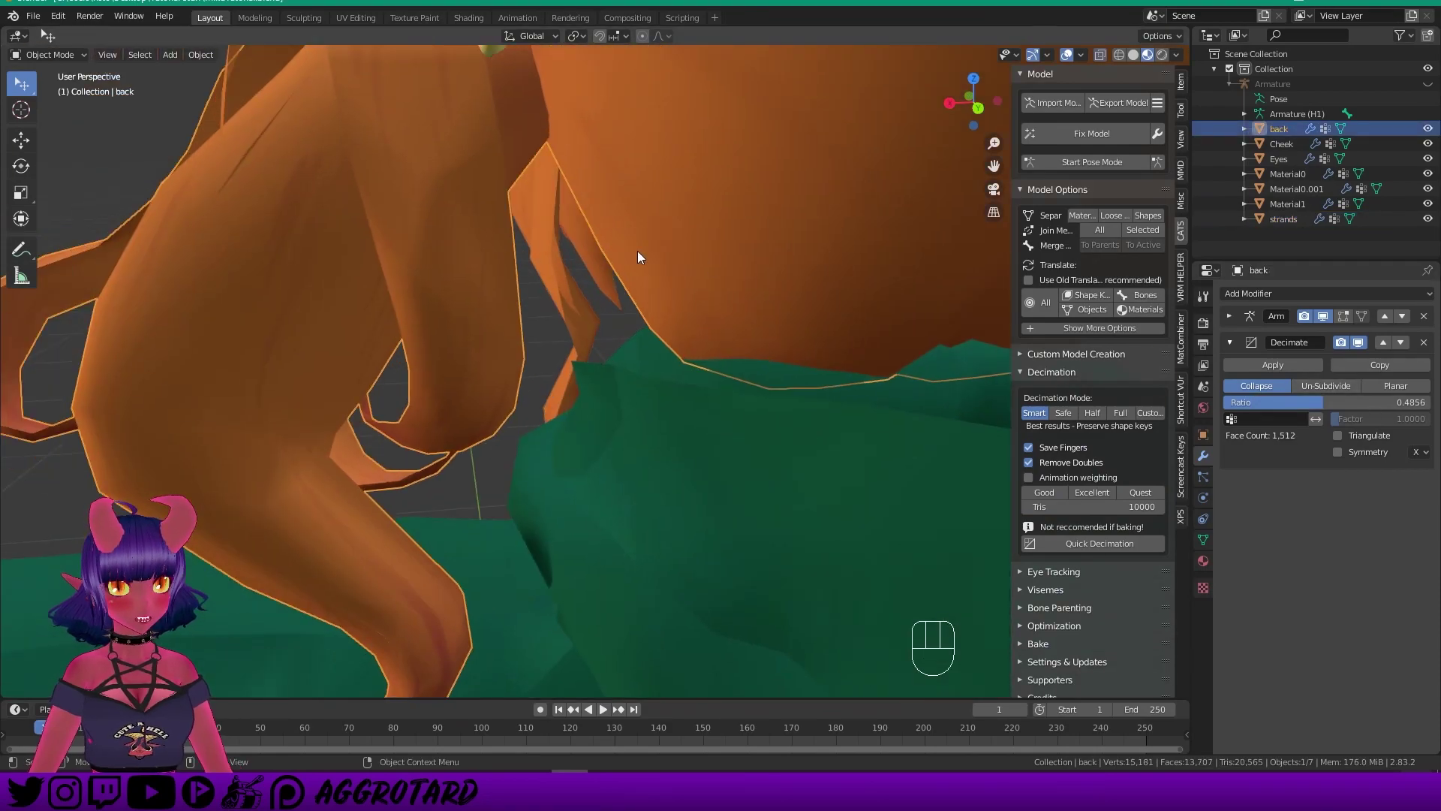
pyautogui.moveTo(638, 250); pyautogui.dragTo(653, 210, button='middle')
pyautogui.click(1272, 363)
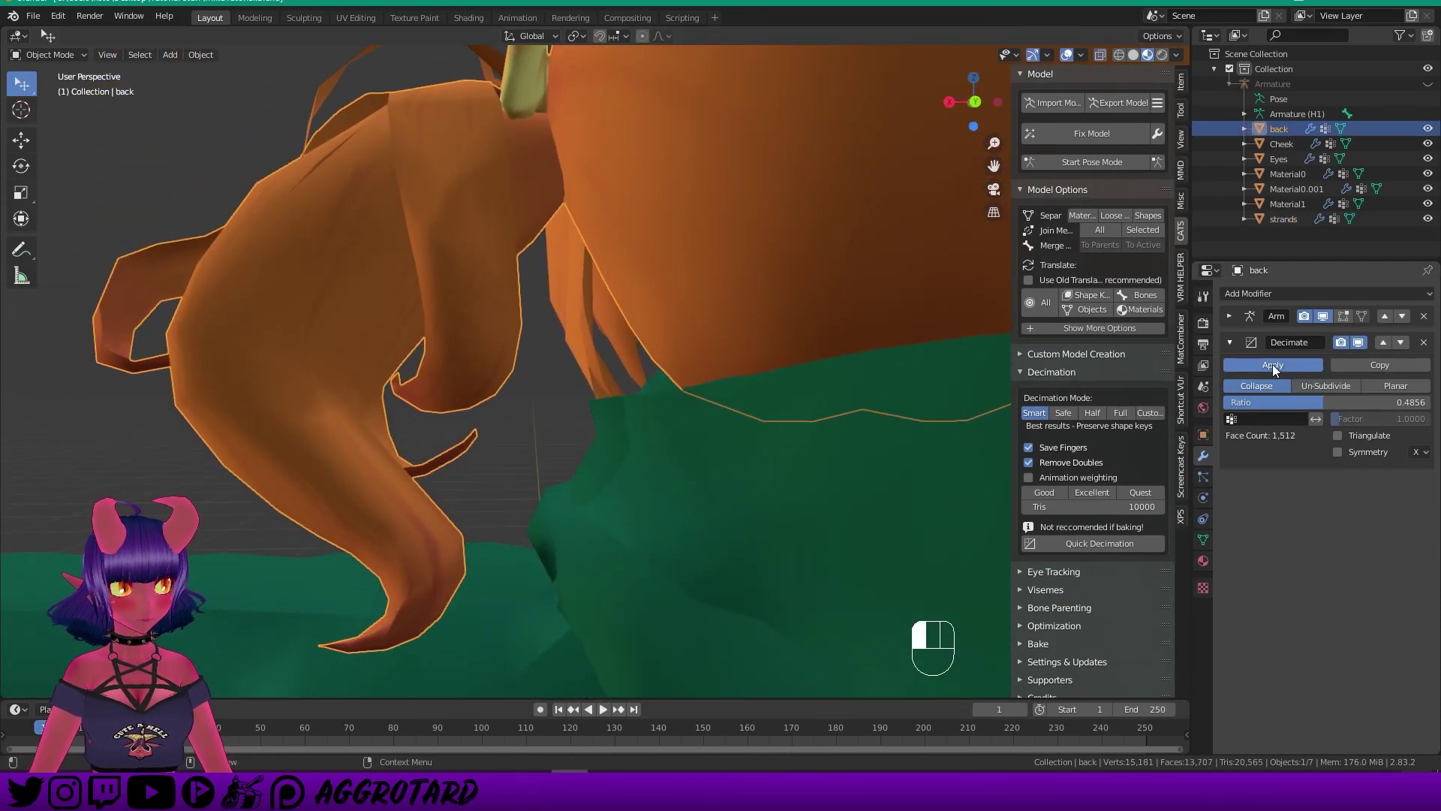
pyautogui.moveTo(518, 257); pyautogui.dragTo(722, 223, button='middle')
pyautogui.scroll(-4, 737, 302)
pyautogui.scroll(-3, 690, 260)
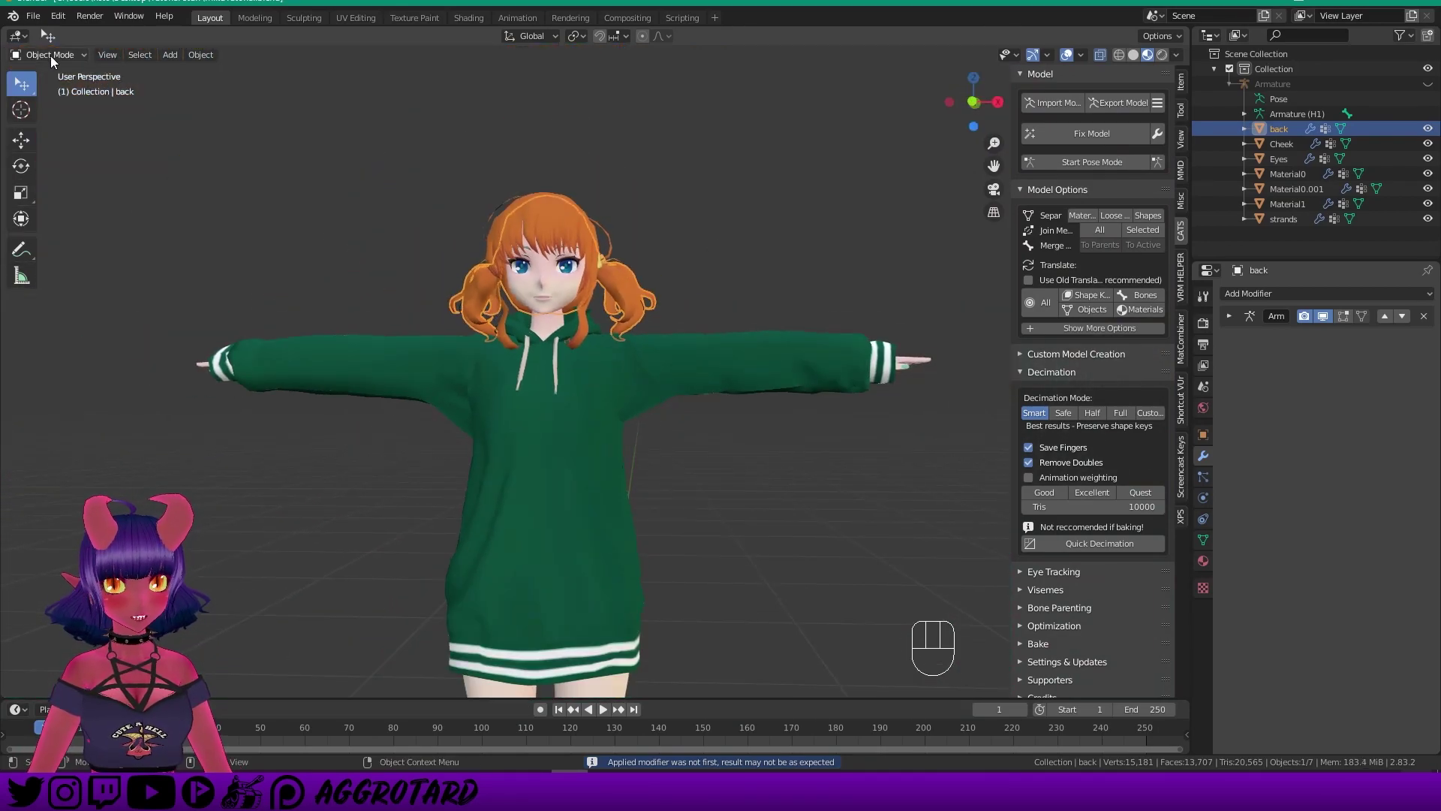
# Clear the selection and select the hoodie mesh, viewing its hem from below.
pyautogui.click(324, 185)
pyautogui.moveTo(401, 230); pyautogui.dragTo(425, 244, button='middle')
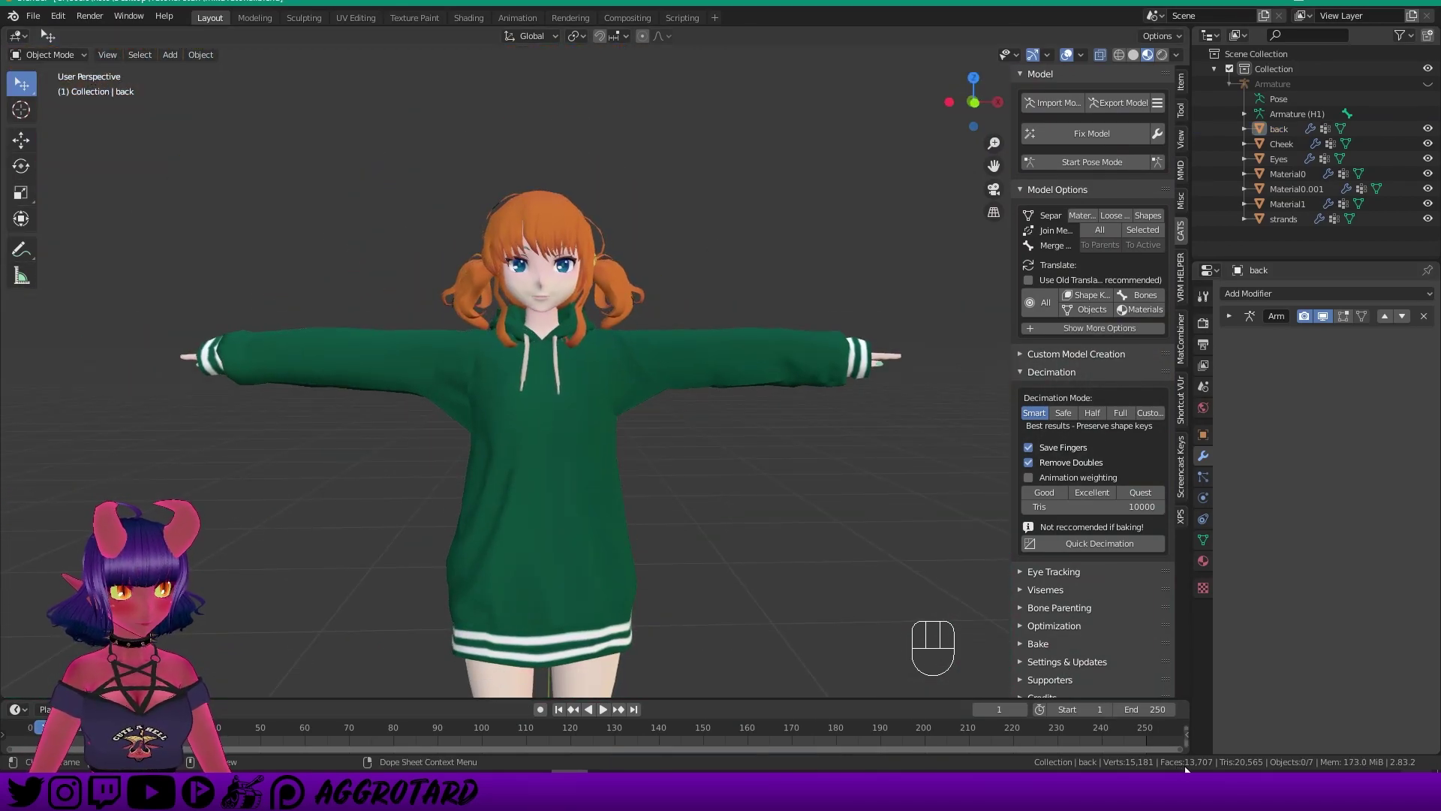
pyautogui.keyDown('shift'); pyautogui.moveTo(704, 460); pyautogui.dragTo(728, 386, button='middle'); pyautogui.keyUp('shift')
pyautogui.keyDown('shift'); pyautogui.moveTo(638, 221); pyautogui.dragTo(535, 210, button='middle'); pyautogui.keyUp('shift')
pyautogui.scroll(3, 643, 318)
pyautogui.click(629, 409)
pyautogui.keyDown('shift'); pyautogui.moveTo(704, 512); pyautogui.dragTo(714, 218, button='middle'); pyautogui.keyUp('shift')
pyautogui.scroll(3, 566, 332)
pyautogui.keyDown('shift'); pyautogui.moveTo(629, 470); pyautogui.dragTo(542, 317, button='middle'); pyautogui.keyUp('shift')
pyautogui.scroll(2, 611, 310)
# Put the hoodie mesh in Edit Mode with the Poly Build tool active.
pyautogui.click(46, 57)
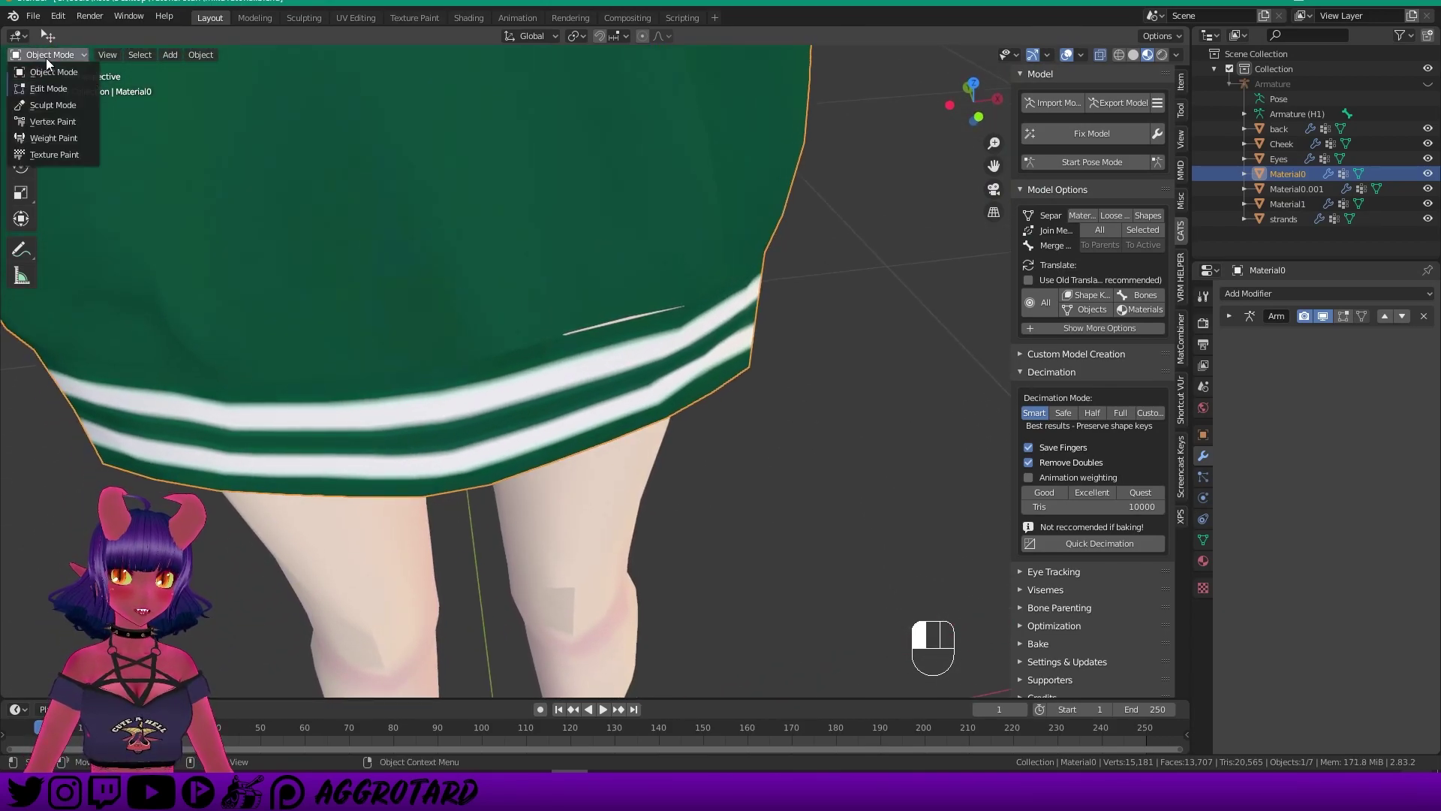
pyautogui.click(46, 90)
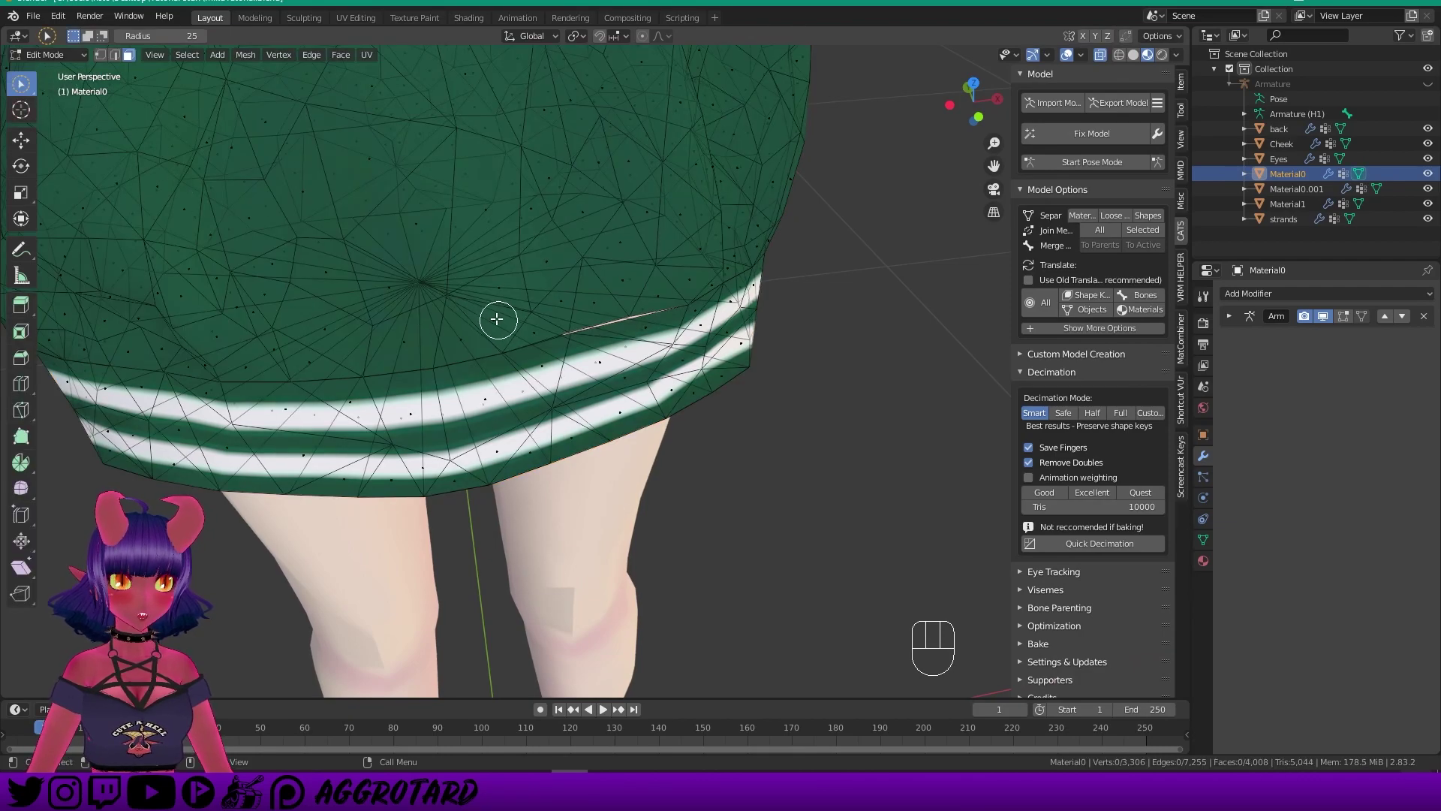
pyautogui.scroll(1, 498, 319)
pyautogui.moveTo(19, 89); pyautogui.dragTo(57, 89)
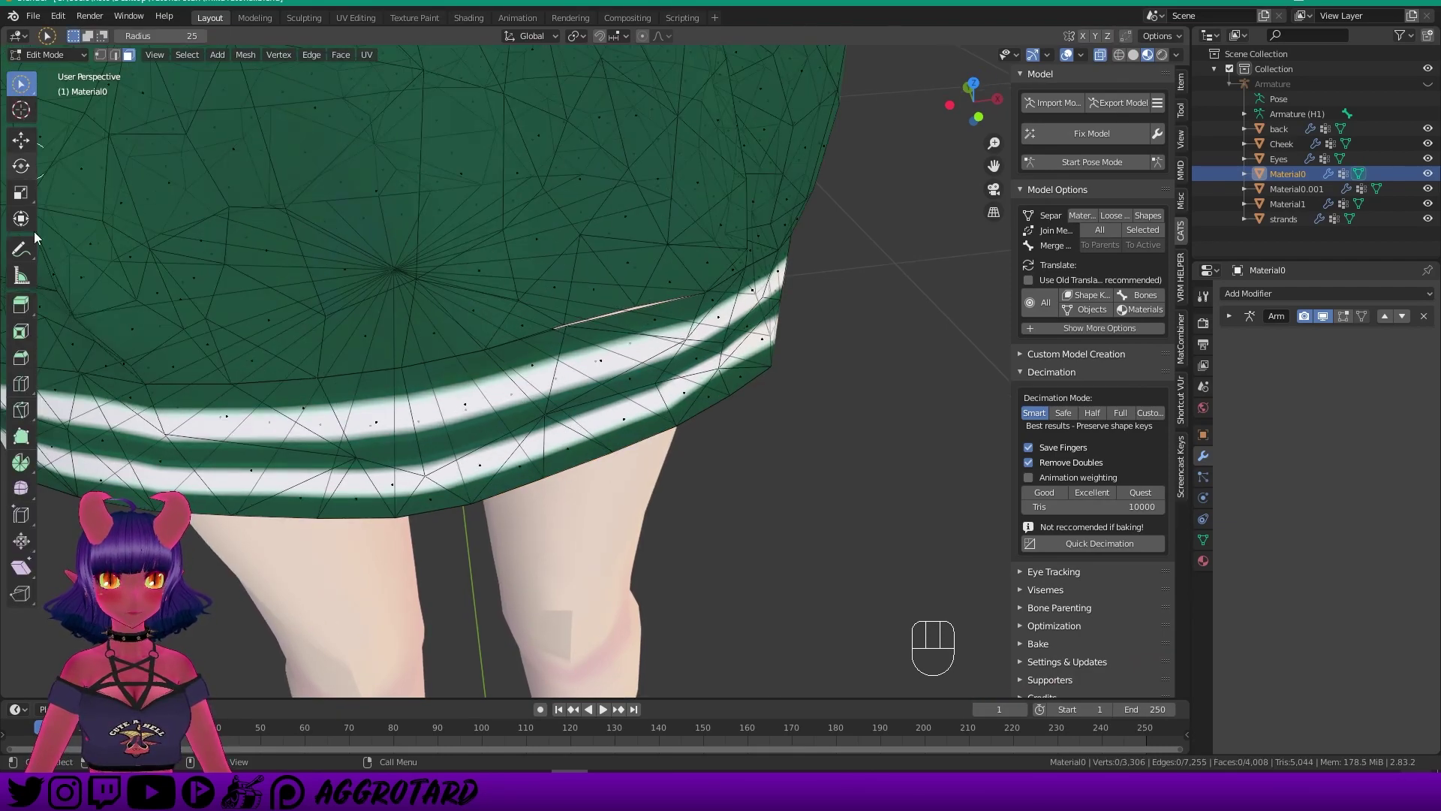
pyautogui.click(21, 437)
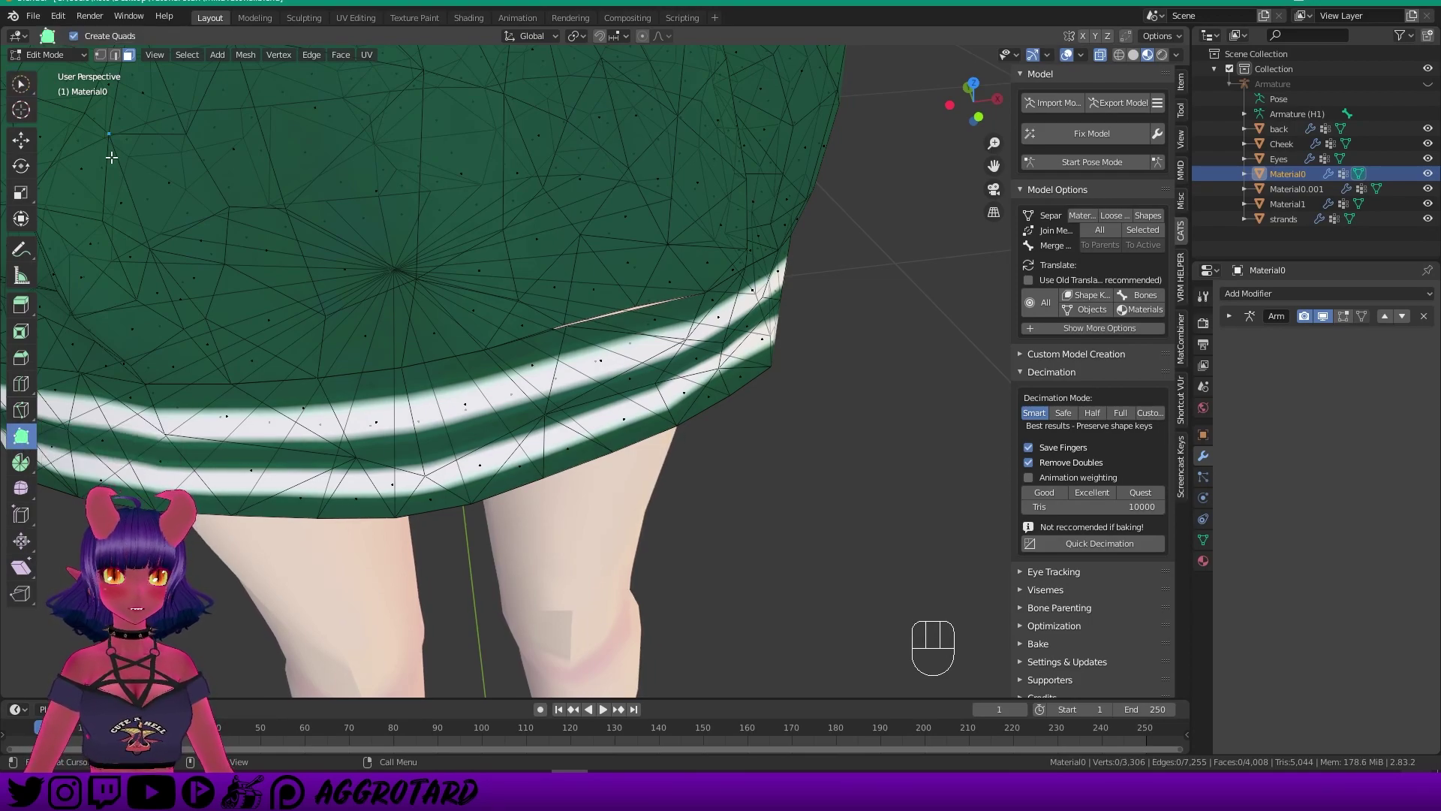
# Switch to vertex select, test-drag a hem vertex and undo, then show the Tool sidebar settings.
pyautogui.click(102, 57)
pyautogui.moveTo(473, 505)
pyautogui.mouseDown()
pyautogui.moveTo(488, 542)
pyautogui.moveTo(474, 518)
pyautogui.mouseUp()
pyautogui.hotkey('ctrl', 'z')
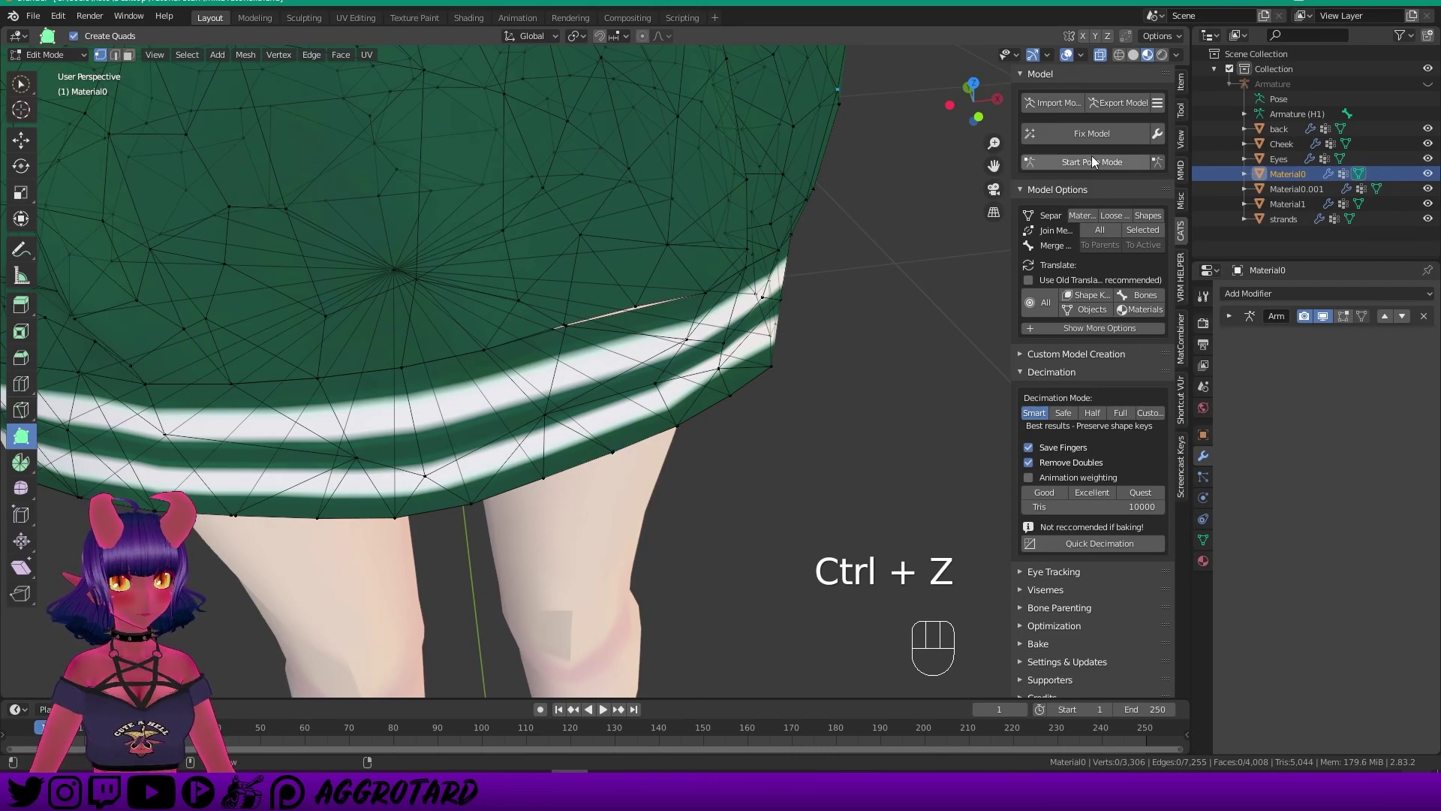
pyautogui.click(1182, 113)
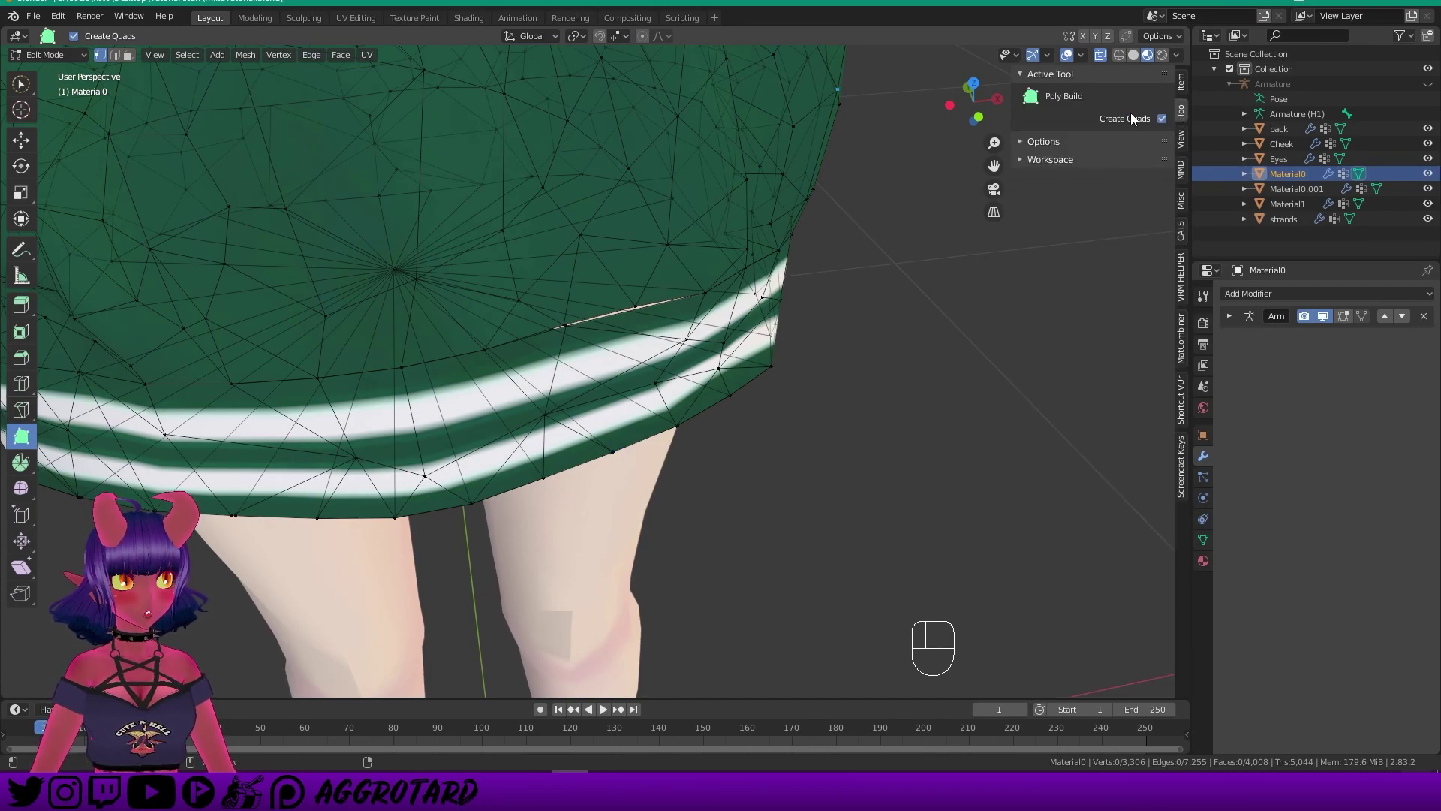
# Enable Auto Merge in the tool options and turn X-ray off.
pyautogui.click(1020, 142)
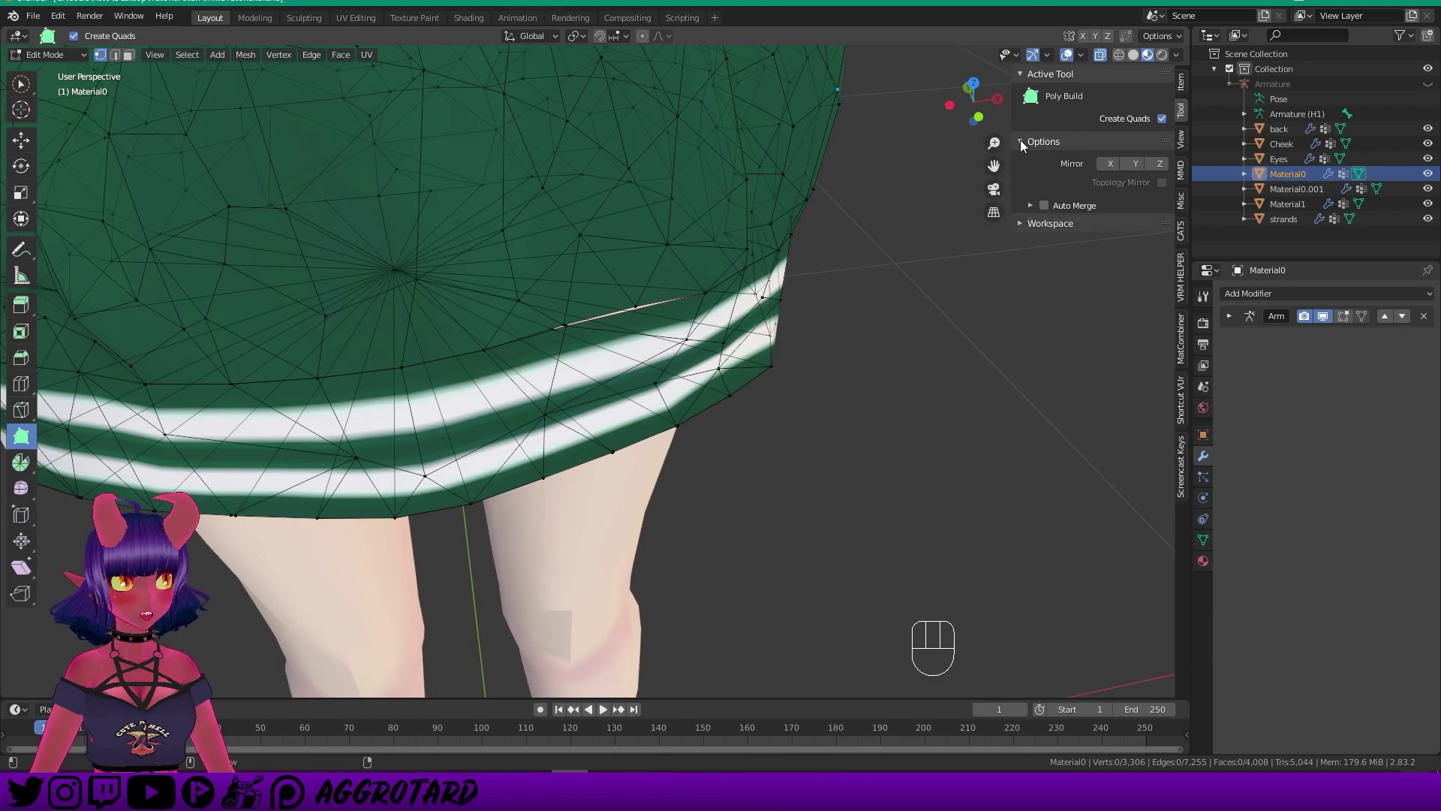
pyautogui.click(1044, 205)
pyautogui.click(1101, 56)
pyautogui.moveTo(867, 300); pyautogui.dragTo(874, 280, button='middle')
pyautogui.scroll(3, 673, 318)
pyautogui.keyDown('shift'); pyautogui.moveTo(673, 317); pyautogui.dragTo(660, 282, button='middle'); pyautogui.keyUp('shift')
pyautogui.moveTo(759, 312); pyautogui.dragTo(774, 237, button='middle')
# Drag stray hoodie hem and skirt-edge vertices onto their neighbours to merge them.
pyautogui.moveTo(774, 237)
pyautogui.mouseDown()
pyautogui.moveTo(750, 221)
pyautogui.moveTo(775, 242)
pyautogui.mouseUp()
pyautogui.moveTo(845, 244); pyautogui.dragTo(819, 219, button='middle')
pyautogui.moveTo(736, 241)
pyautogui.mouseDown()
pyautogui.moveTo(733, 219)
pyautogui.moveTo(746, 241)
pyautogui.mouseUp()
pyautogui.moveTo(610, 246); pyautogui.dragTo(495, 257)
pyautogui.moveTo(497, 259); pyautogui.dragTo(371, 225, button='middle')
pyautogui.scroll(-5, 794, 311)
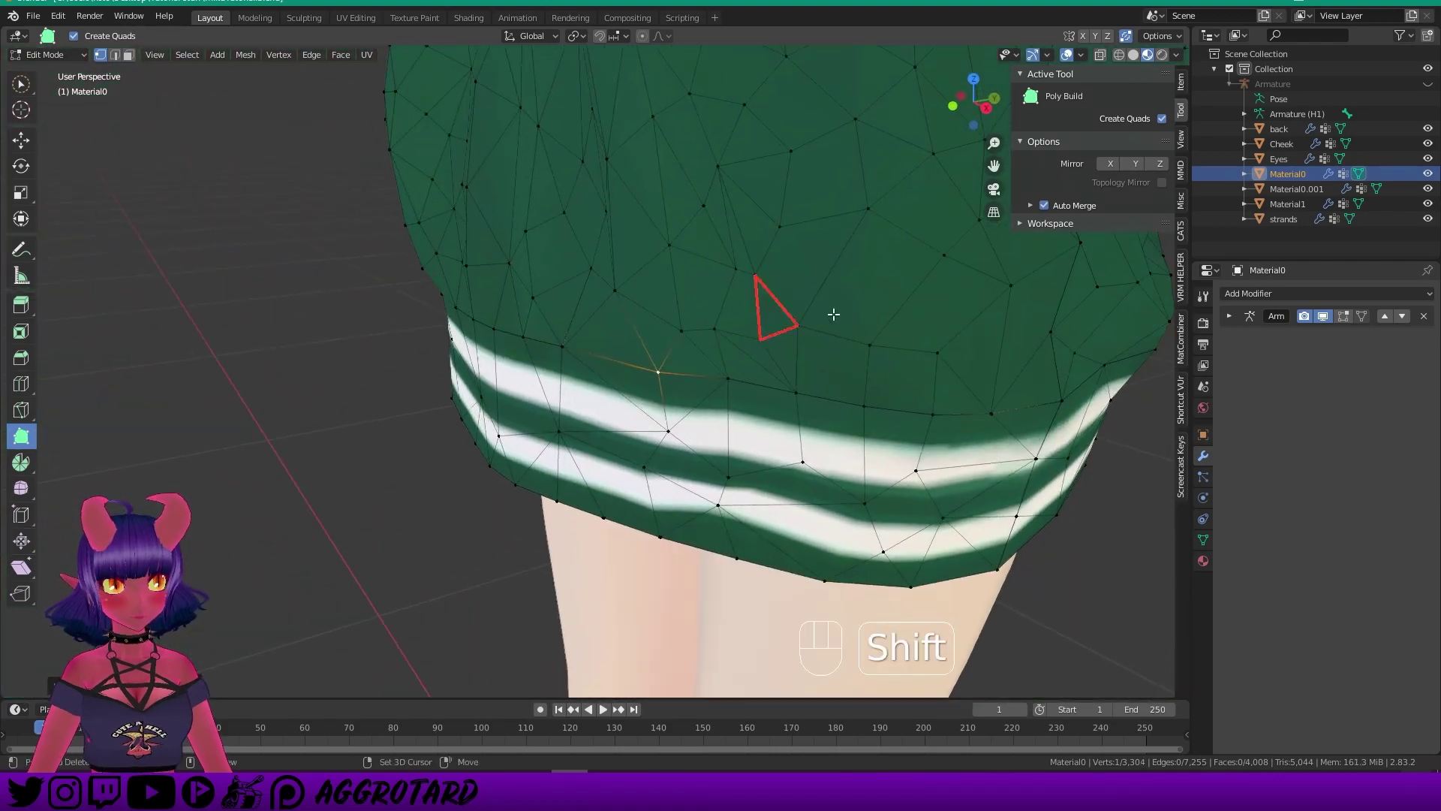
pyautogui.keyDown('shift'); pyautogui.moveTo(803, 314); pyautogui.dragTo(515, 283, button='middle'); pyautogui.keyUp('shift')
pyautogui.scroll(7, 537, 346)
pyautogui.moveTo(485, 372); pyautogui.dragTo(422, 370)
pyautogui.scroll(-6, 451, 331)
pyautogui.moveTo(465, 316); pyautogui.dragTo(771, 409, button='middle')
pyautogui.scroll(-4, 668, 379)
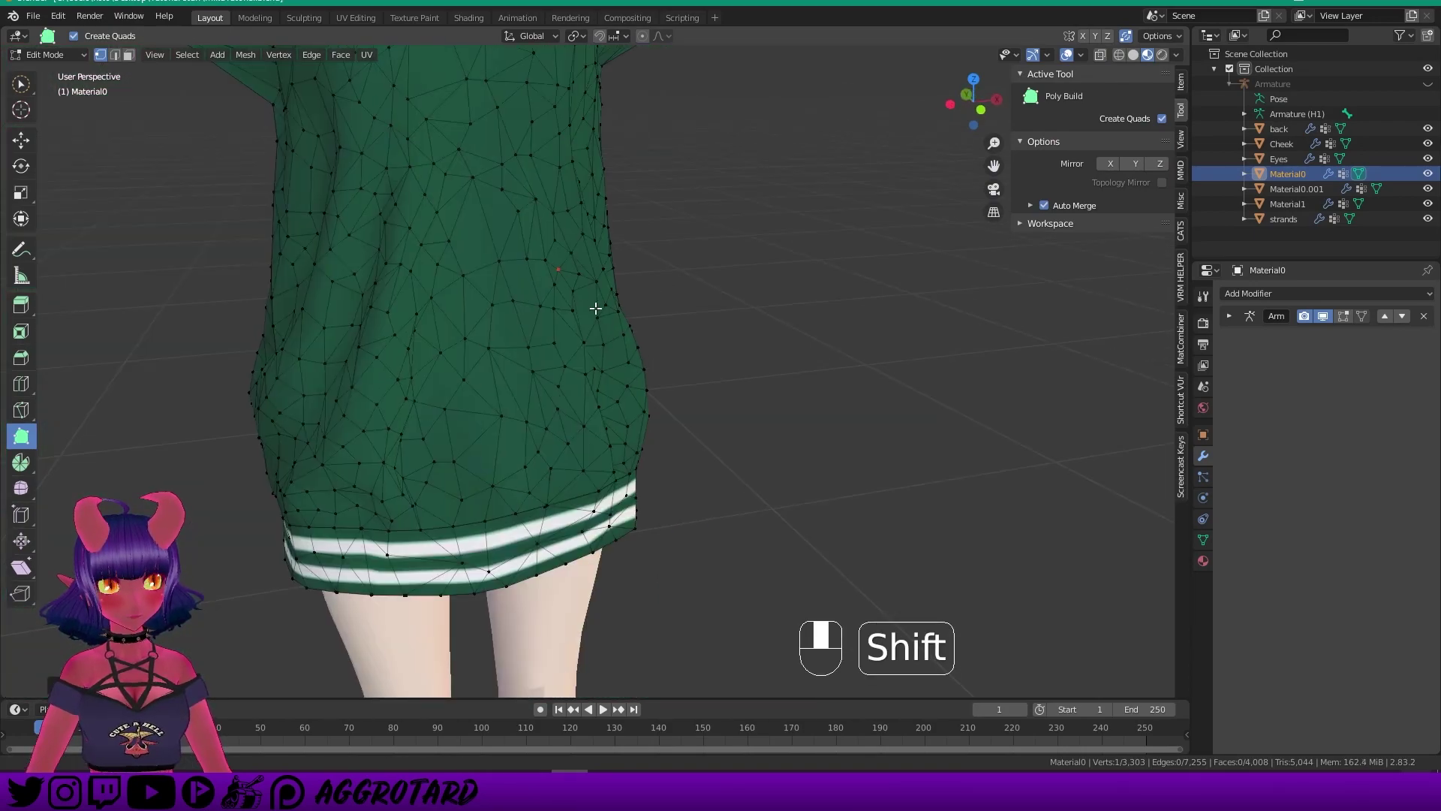
pyautogui.keyDown('shift'); pyautogui.moveTo(582, 292); pyautogui.dragTo(628, 466, button='middle'); pyautogui.keyUp('shift')
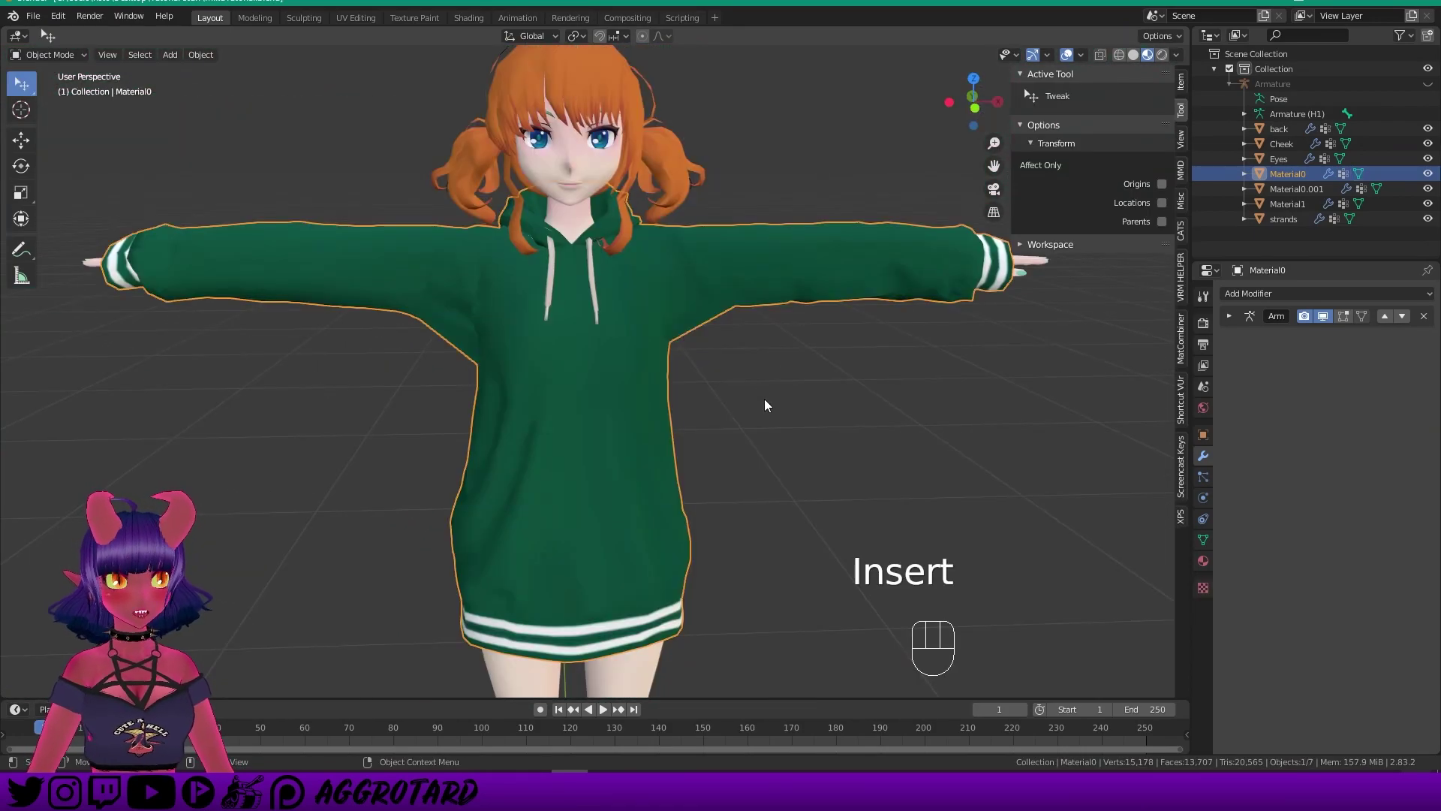
pyautogui.keyDown('shift'); pyautogui.moveTo(764, 399); pyautogui.dragTo(731, 272, button='middle'); pyautogui.keyUp('shift')
# Select the legs mesh (Material1) and frame the legs and green sneakers.
pyautogui.click(633, 480)
pyautogui.keyDown('shift'); pyautogui.moveTo(647, 452); pyautogui.dragTo(701, 410, button='middle'); pyautogui.keyUp('shift')
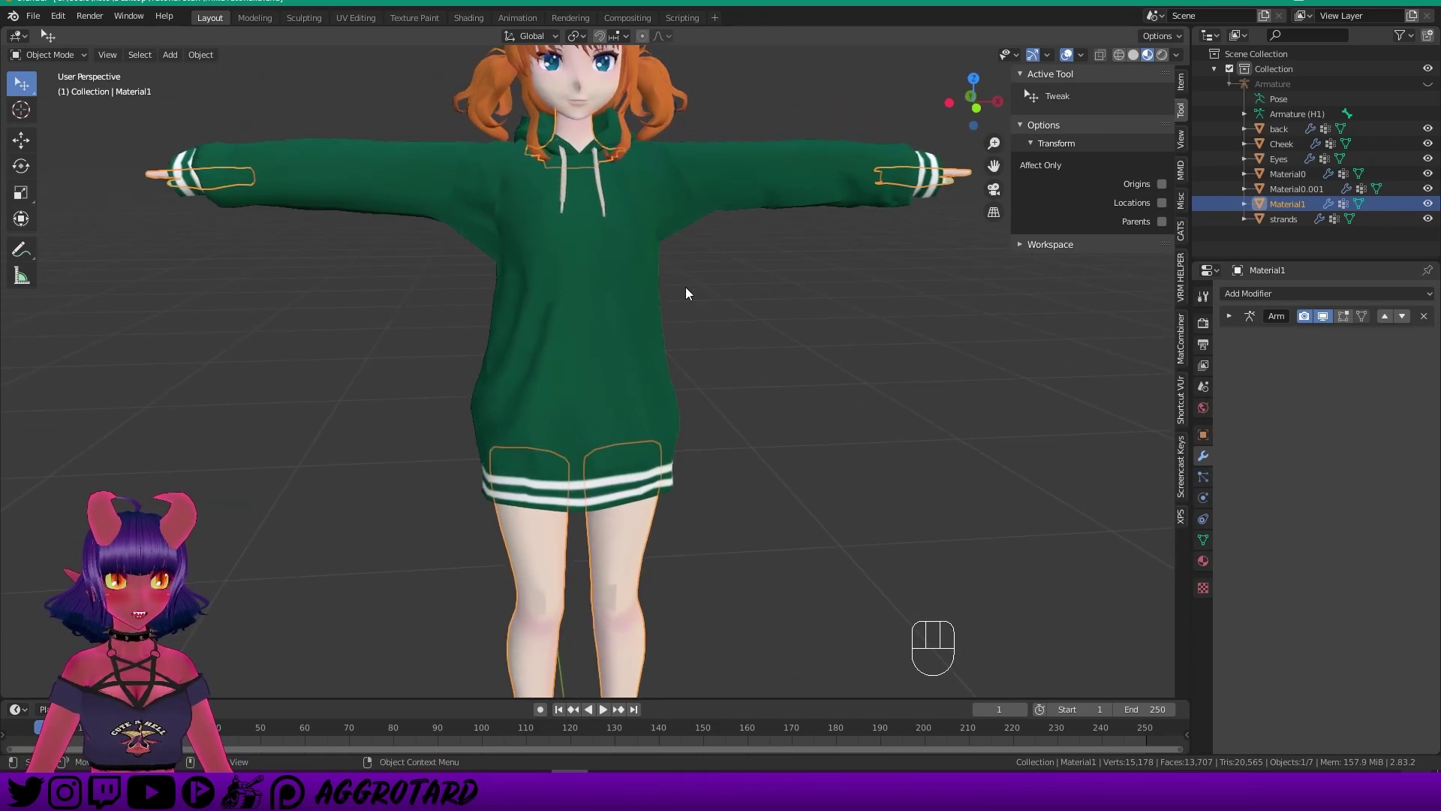
pyautogui.keyDown('shift'); pyautogui.moveTo(564, 321); pyautogui.dragTo(600, 344, button='middle'); pyautogui.keyUp('shift')
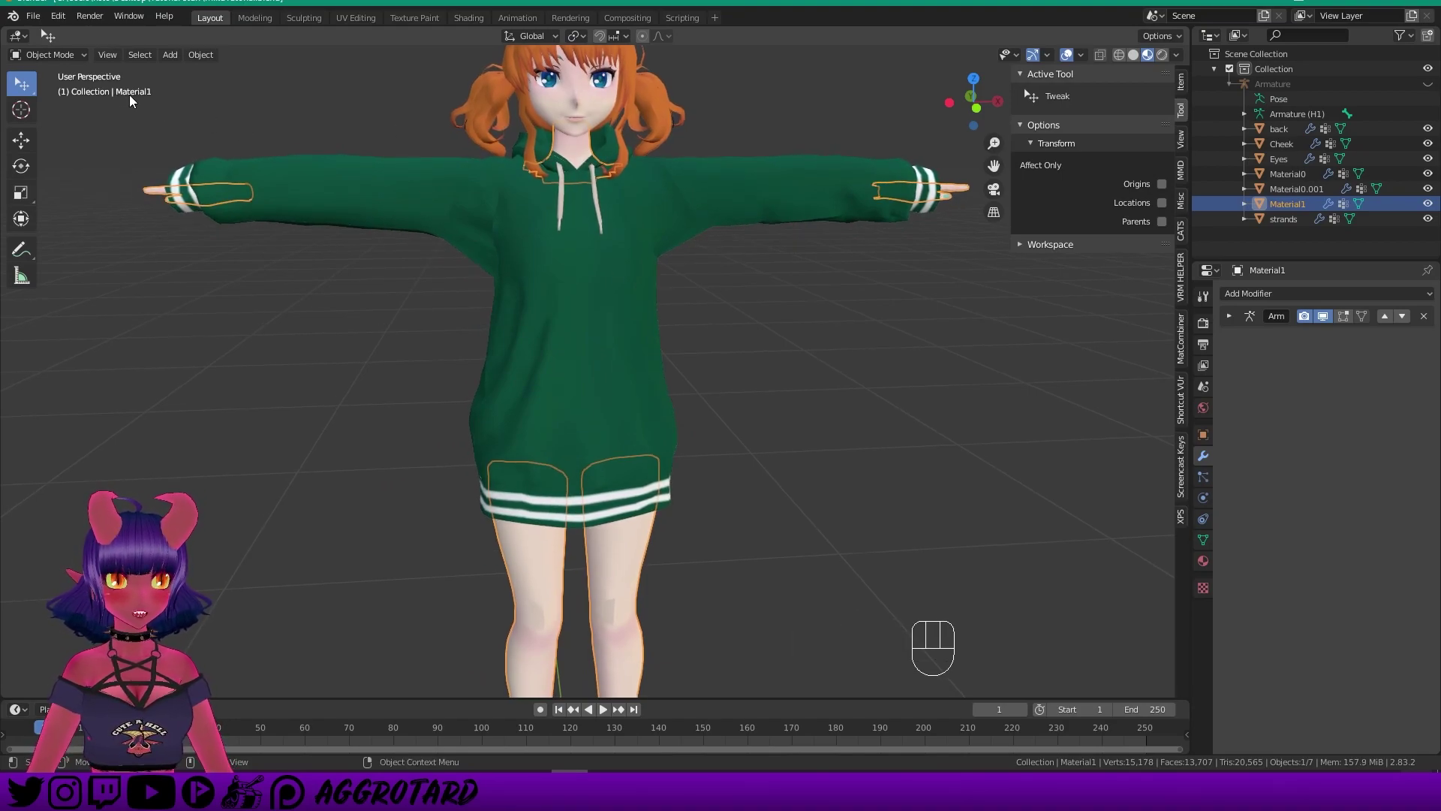
pyautogui.keyDown('shift'); pyautogui.moveTo(547, 281); pyautogui.dragTo(457, 261, button='middle'); pyautogui.keyUp('shift')
pyautogui.keyDown('shift'); pyautogui.moveTo(474, 234); pyautogui.dragTo(479, 259, button='middle'); pyautogui.keyUp('shift')
pyautogui.scroll(-1, 473, 239)
pyautogui.scroll(1, 472, 240)
pyautogui.keyDown('shift'); pyautogui.moveTo(626, 451); pyautogui.dragTo(657, 247, button='middle'); pyautogui.keyUp('shift')
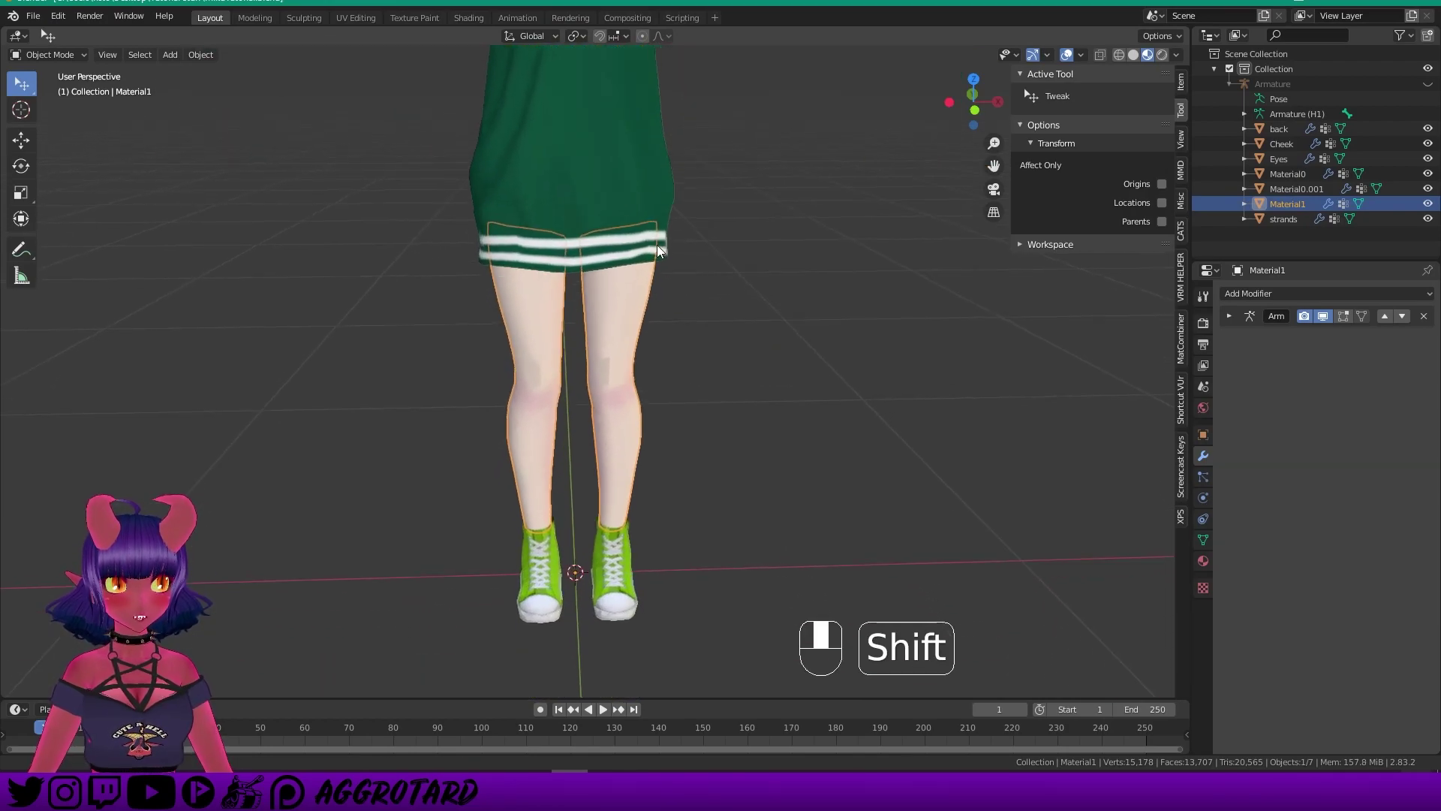
pyautogui.scroll(1, 578, 255)
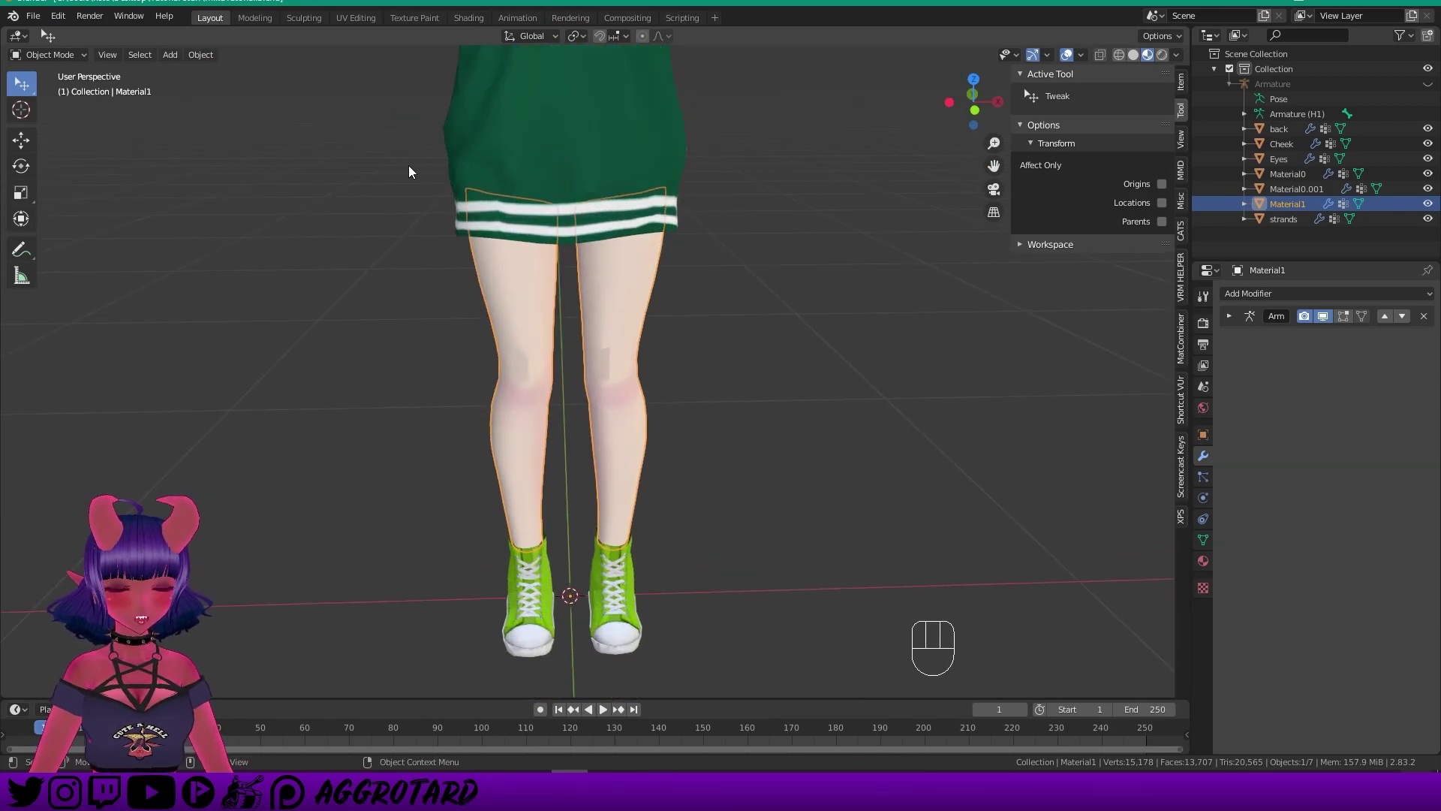
# Put the legs mesh in Edit Mode, enable X-ray and box-select all its vertices.
pyautogui.click(48, 55)
pyautogui.click(59, 88)
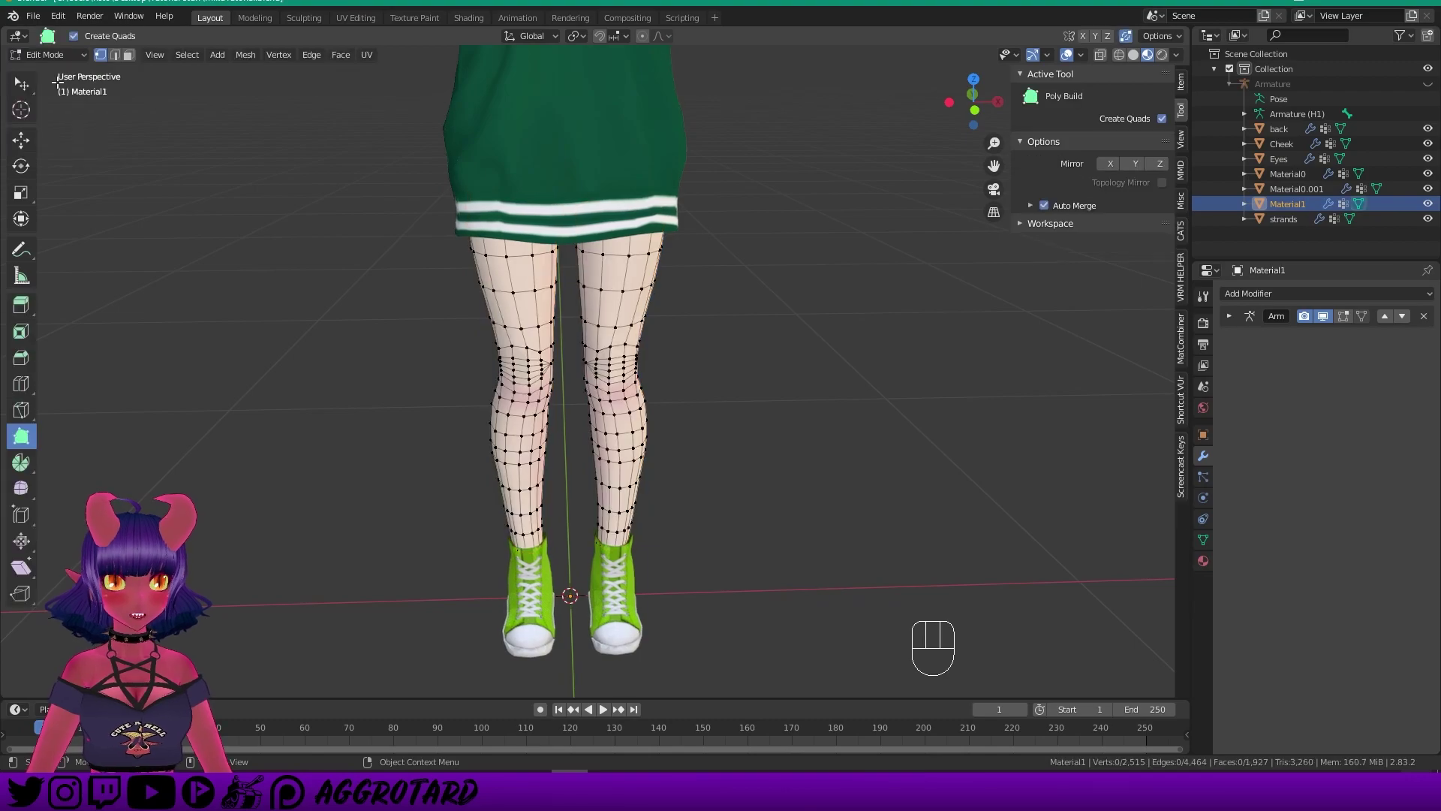
pyautogui.moveTo(15, 85); pyautogui.dragTo(114, 120)
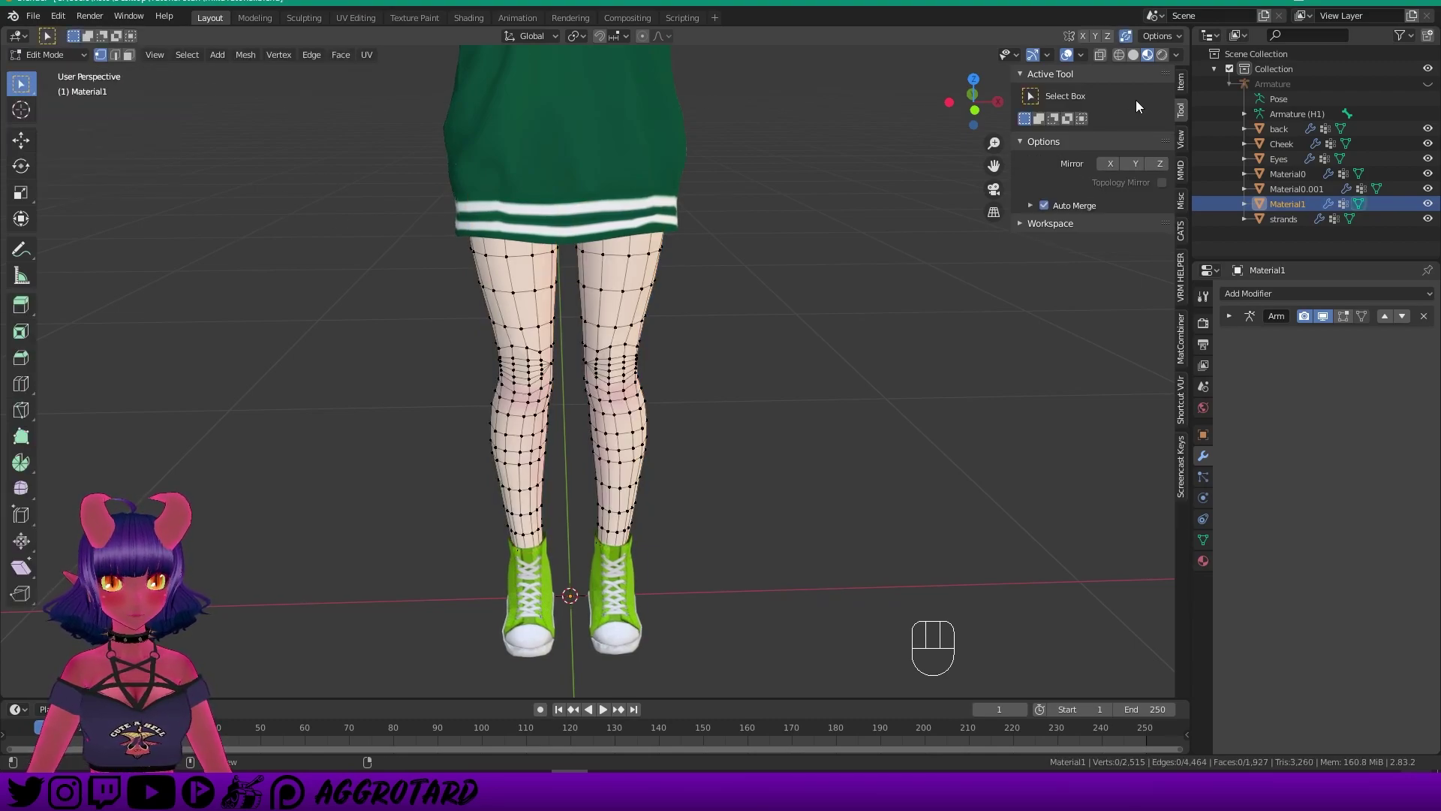
pyautogui.click(1102, 55)
pyautogui.scroll(-1, 676, 191)
pyautogui.moveTo(454, 161); pyautogui.dragTo(793, 658)
pyautogui.scroll(3, 553, 493)
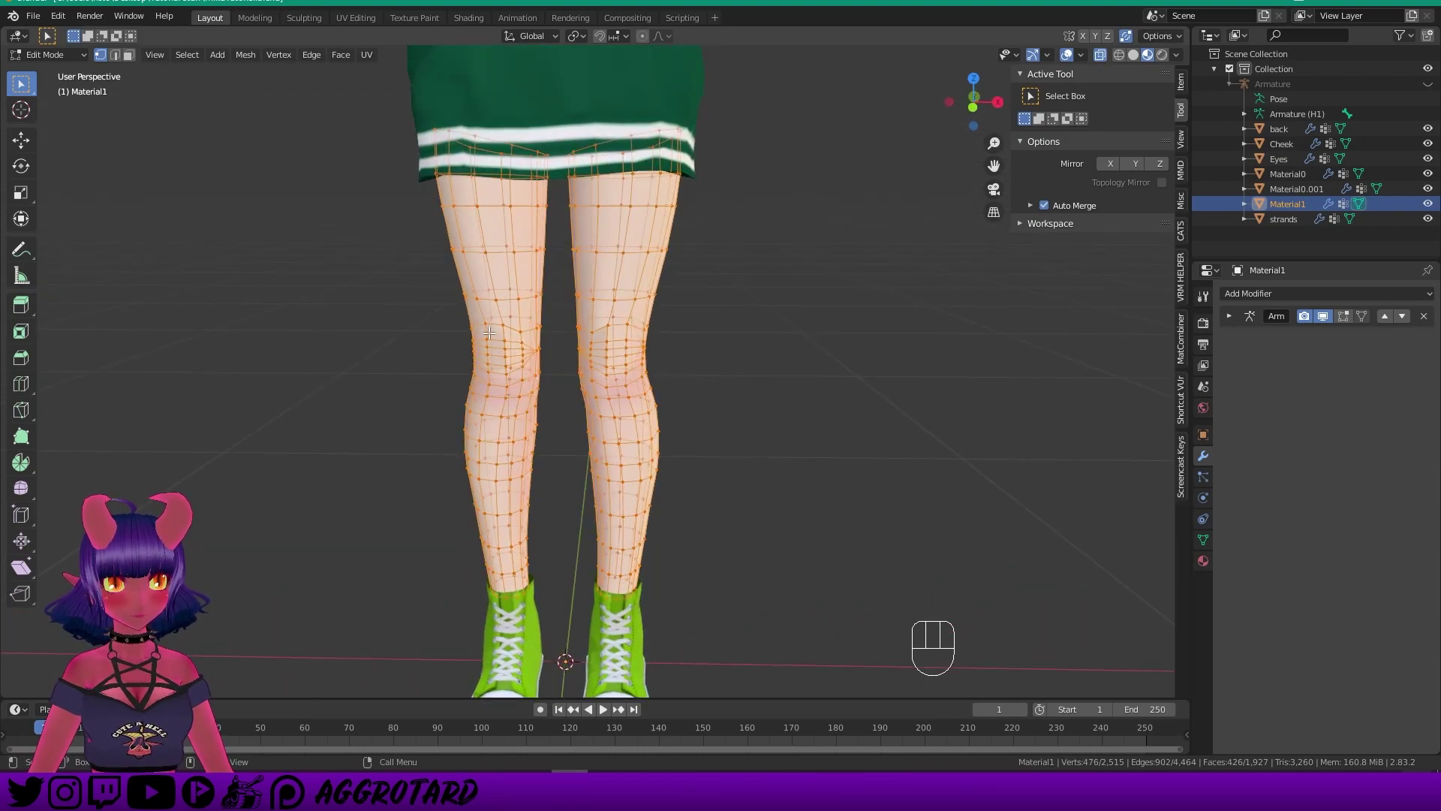
pyautogui.scroll(1, 491, 312)
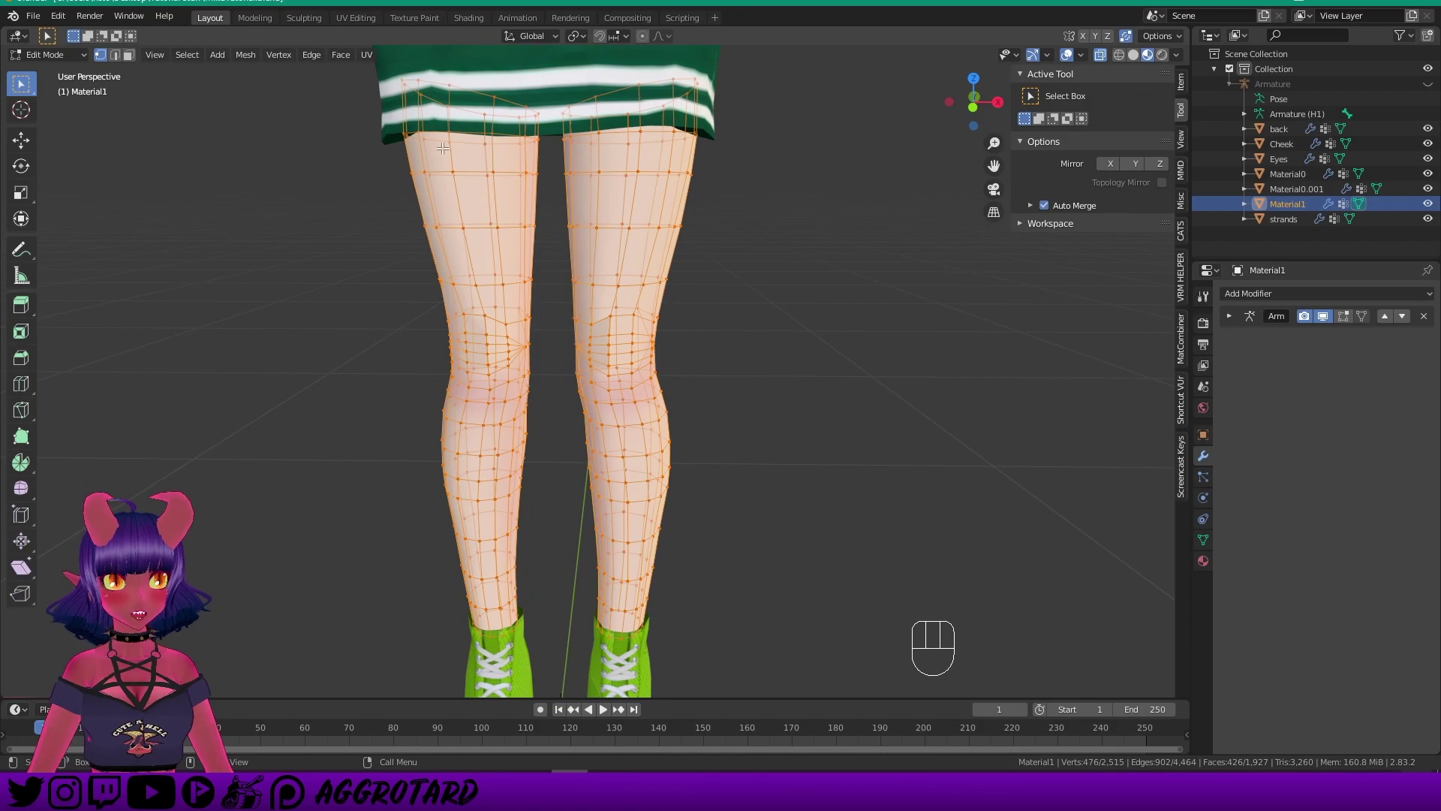
pyautogui.scroll(-1, 499, 267)
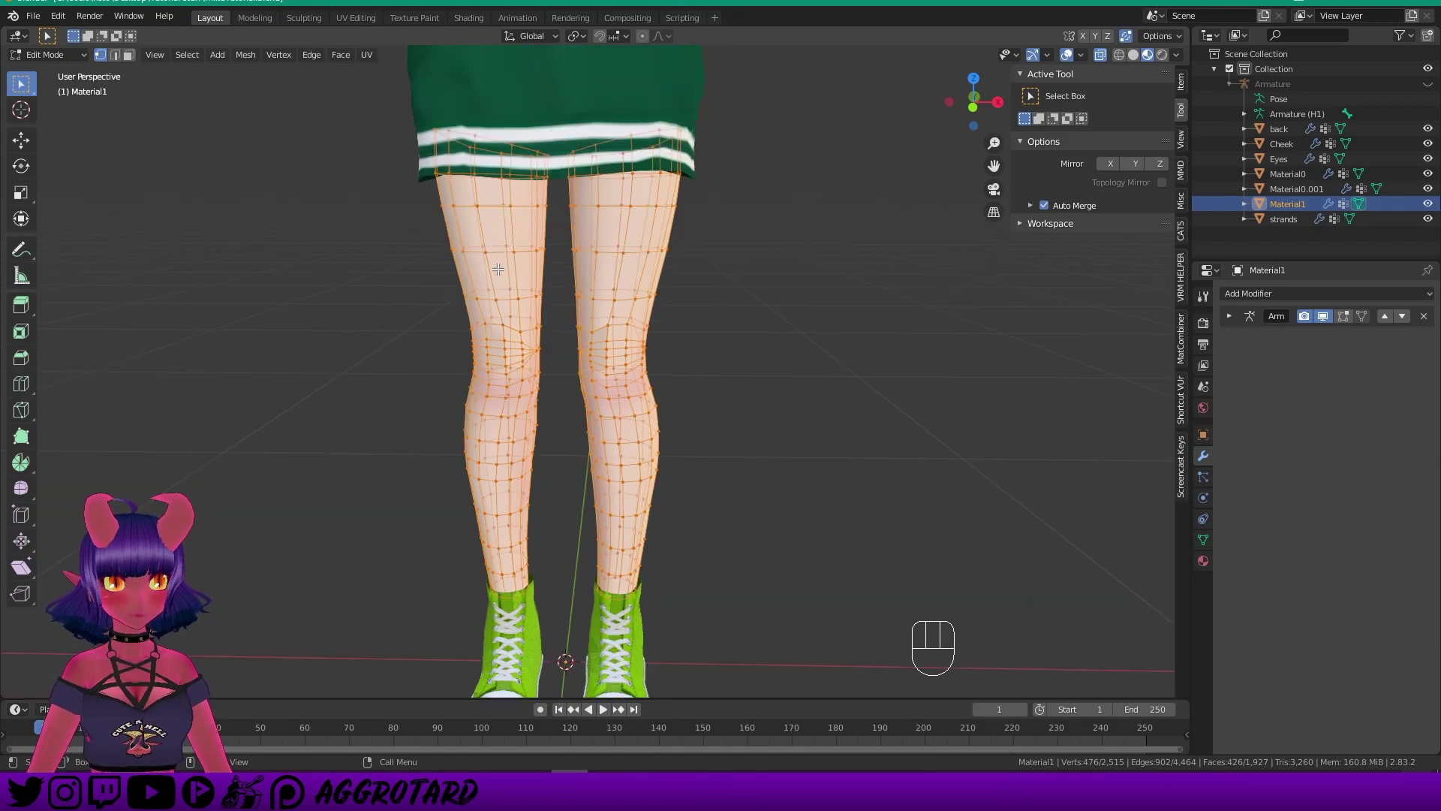
pyautogui.keyDown('shift'); pyautogui.moveTo(546, 304); pyautogui.dragTo(591, 302, button='middle'); pyautogui.keyUp('shift')
pyautogui.scroll(3, 492, 304)
pyautogui.scroll(-4, 669, 289)
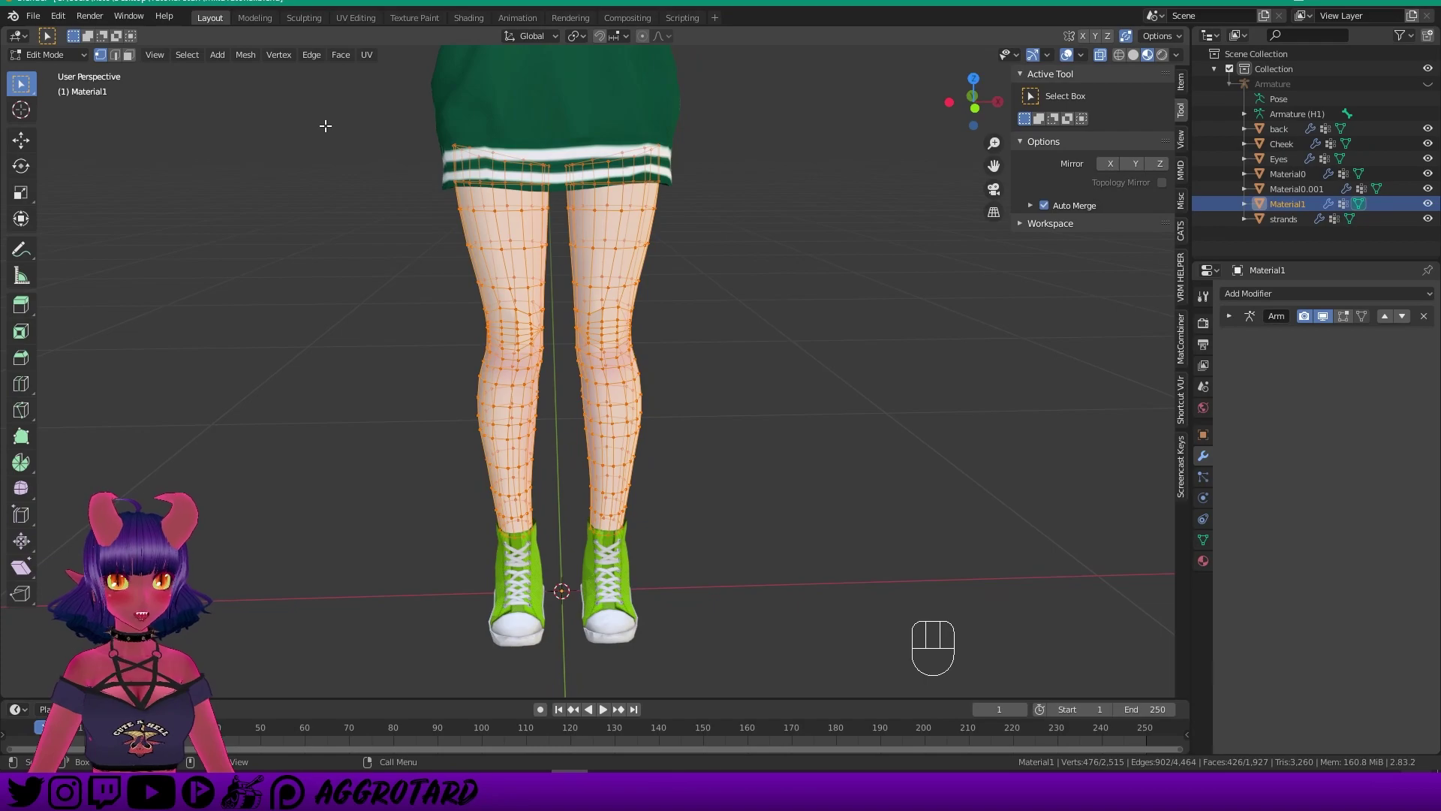
# Un-Subdivide the selected leg edges to halve their density.
pyautogui.click(311, 56)
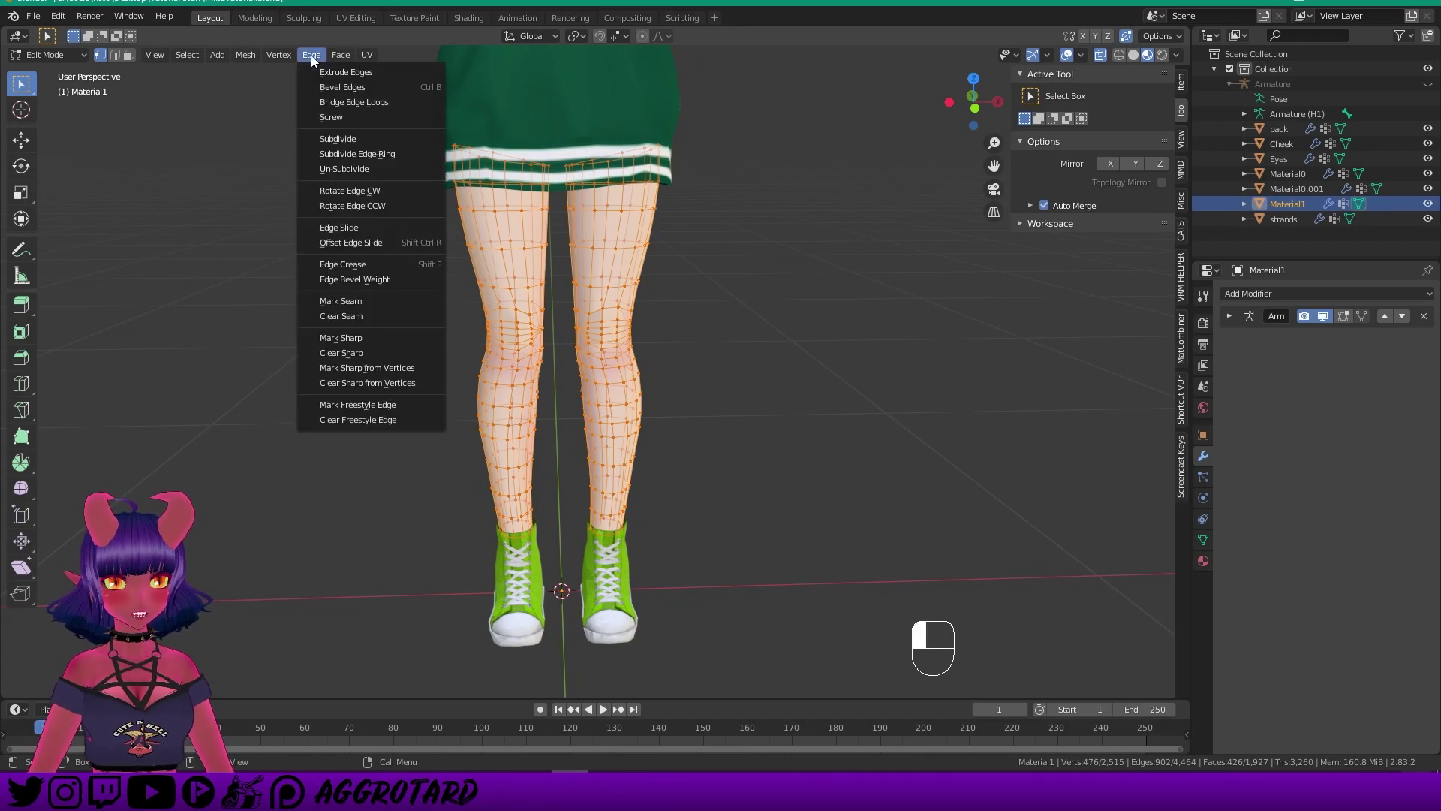
pyautogui.click(402, 169)
pyautogui.scroll(2, 402, 169)
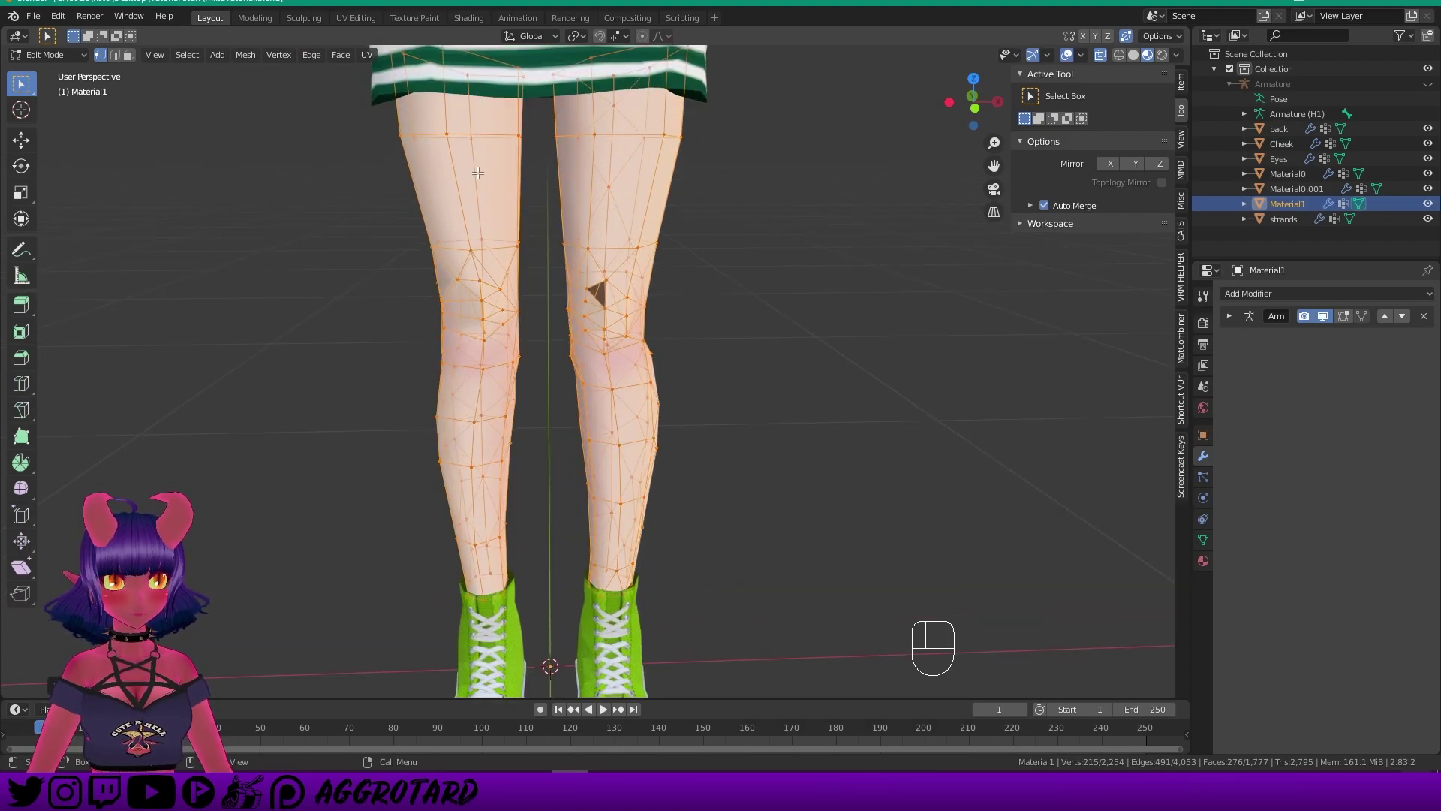
pyautogui.moveTo(387, 209); pyautogui.dragTo(575, 258, button='middle')
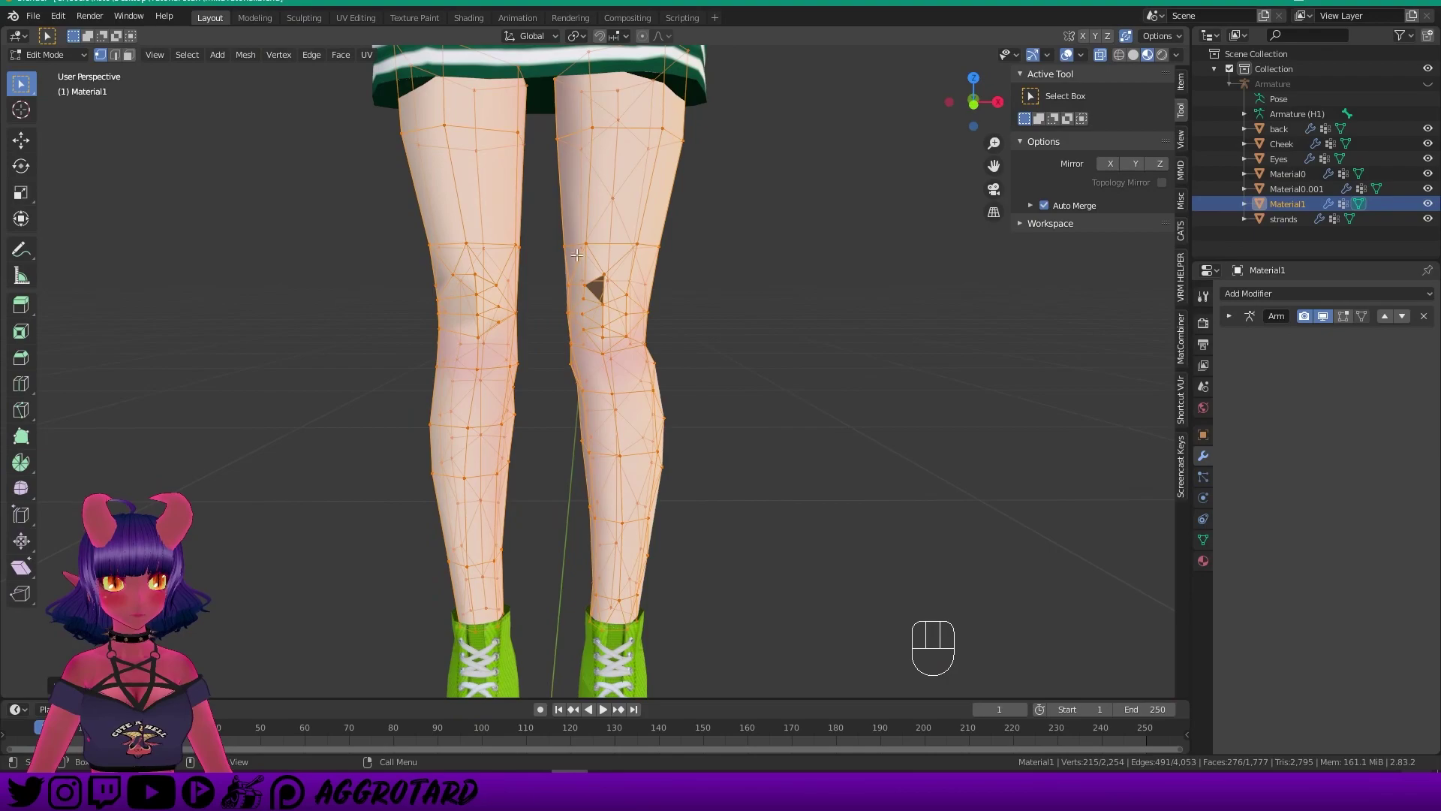
pyautogui.scroll(3, 707, 292)
pyautogui.keyDown('shift'); pyautogui.moveTo(677, 218); pyautogui.dragTo(758, 273, button='middle'); pyautogui.keyUp('shift')
pyautogui.scroll(2, 644, 286)
# Deselect all, turn X-ray off, merge the knee-hole vertex with Poly Build, and return to Object Mode.
pyautogui.hotkey('alt', 'a')
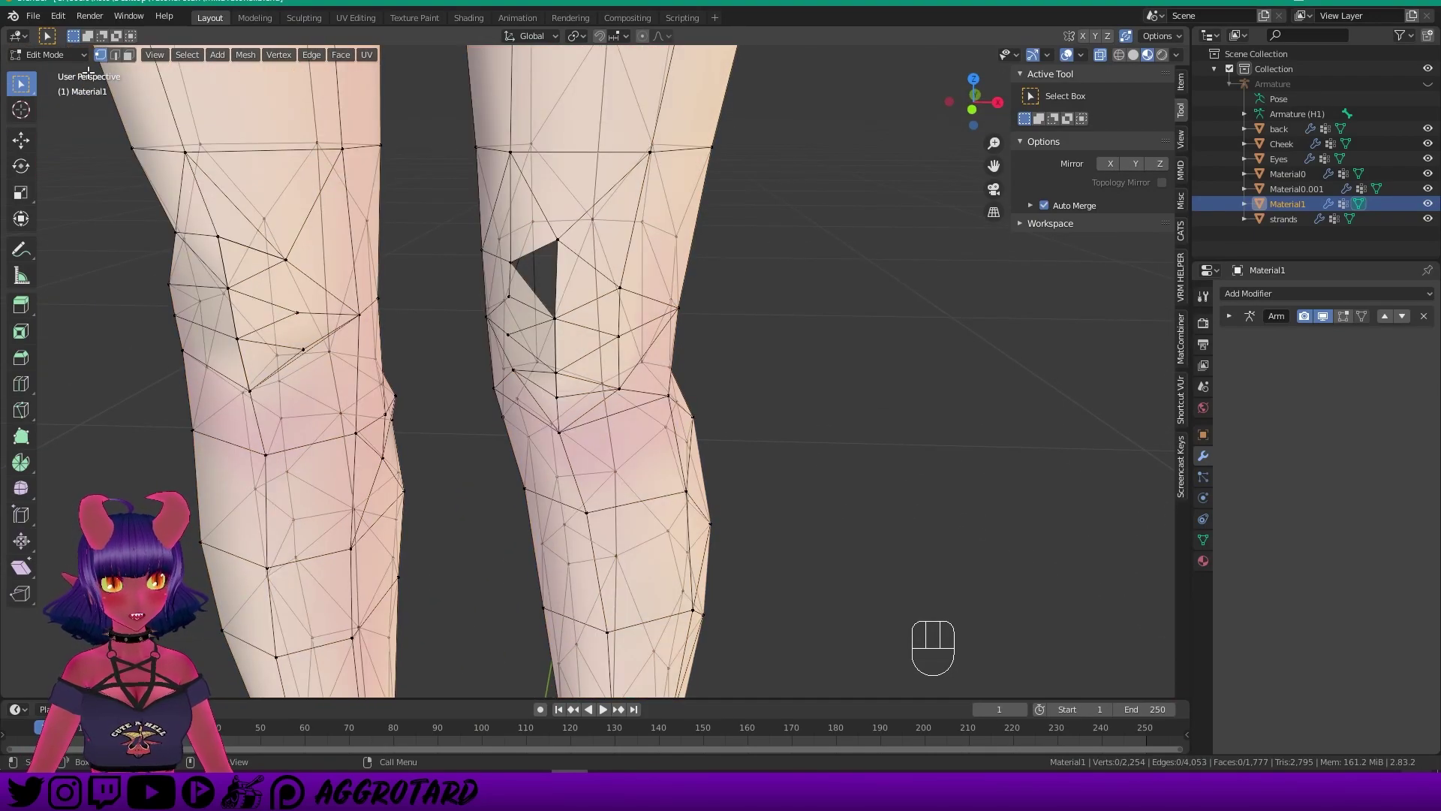
pyautogui.click(1100, 55)
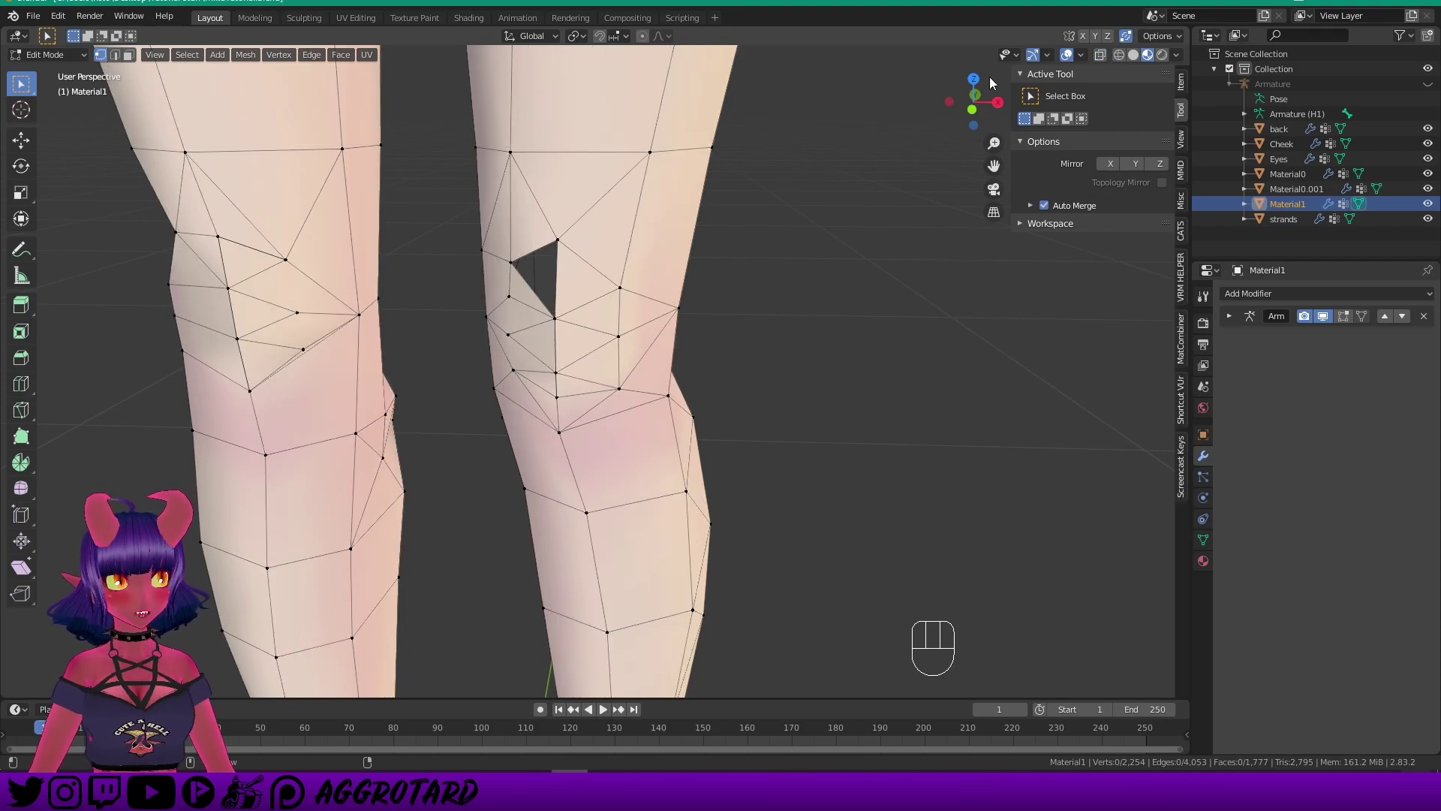
pyautogui.click(21, 436)
pyautogui.scroll(3, 471, 270)
pyautogui.moveTo(472, 270); pyautogui.dragTo(488, 259, button='middle')
pyautogui.moveTo(475, 207); pyautogui.dragTo(546, 288)
pyautogui.scroll(-5, 547, 288)
pyautogui.moveTo(698, 343); pyautogui.dragTo(731, 329, button='middle')
pyautogui.scroll(-2, 731, 331)
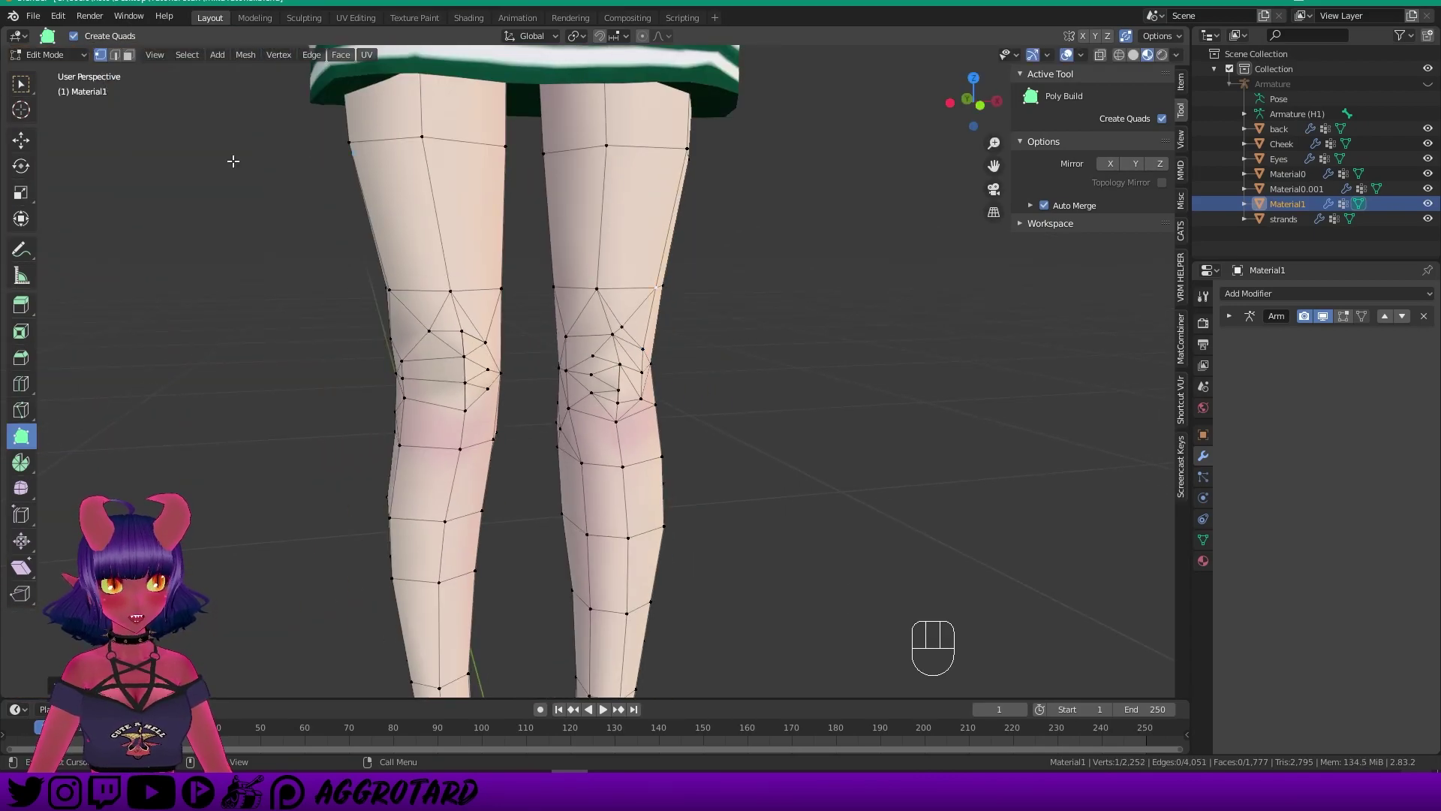
pyautogui.click(47, 57)
pyautogui.click(44, 71)
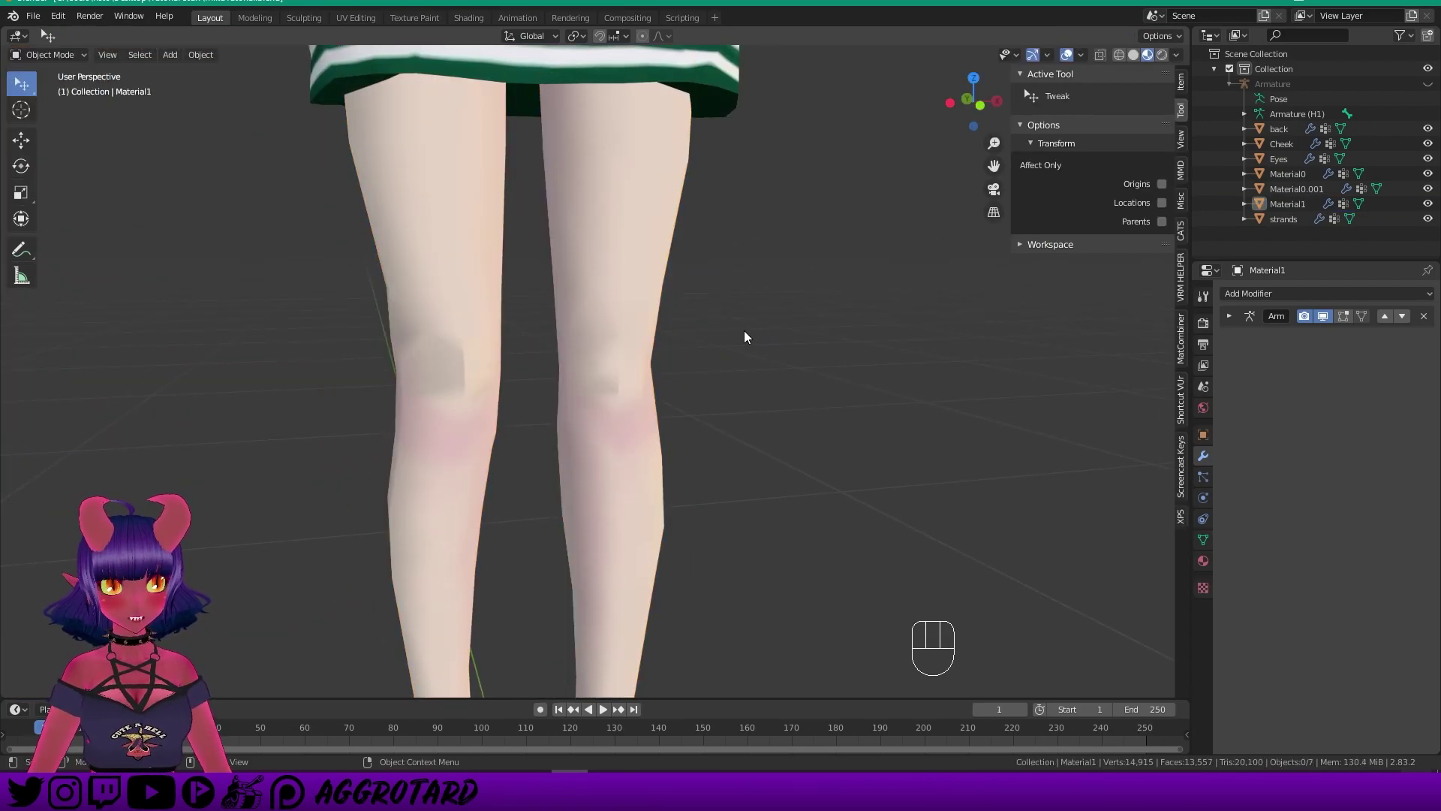
pyautogui.scroll(-4, 743, 330)
pyautogui.keyDown('shift'); pyautogui.moveTo(682, 331); pyautogui.dragTo(668, 368, button='middle'); pyautogui.keyUp('shift')
pyautogui.scroll(-5, 628, 370)
pyautogui.scroll(2, 609, 269)
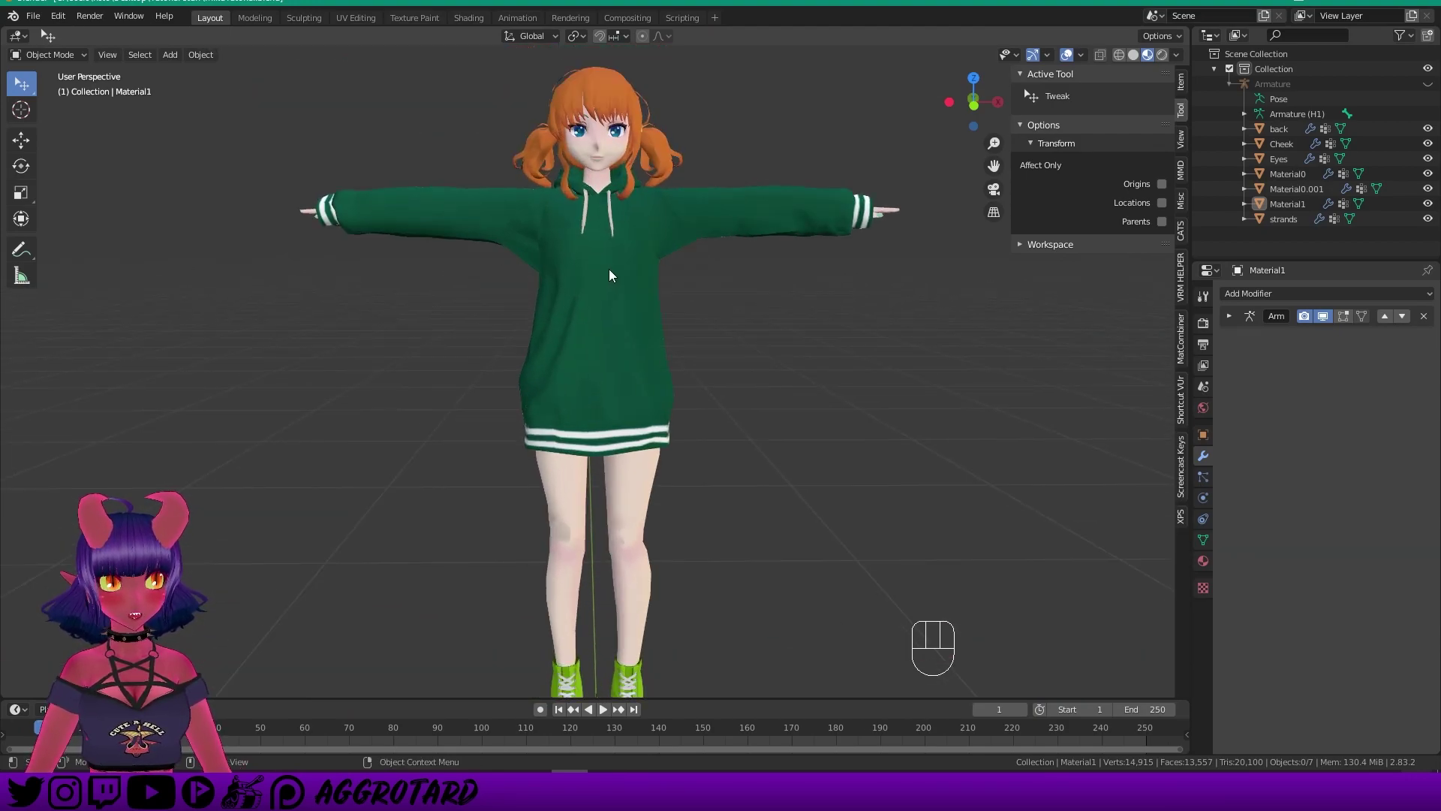
pyautogui.scroll(3, 613, 270)
pyautogui.keyDown('shift'); pyautogui.moveTo(616, 265); pyautogui.dragTo(615, 331, button='middle'); pyautogui.keyUp('shift')
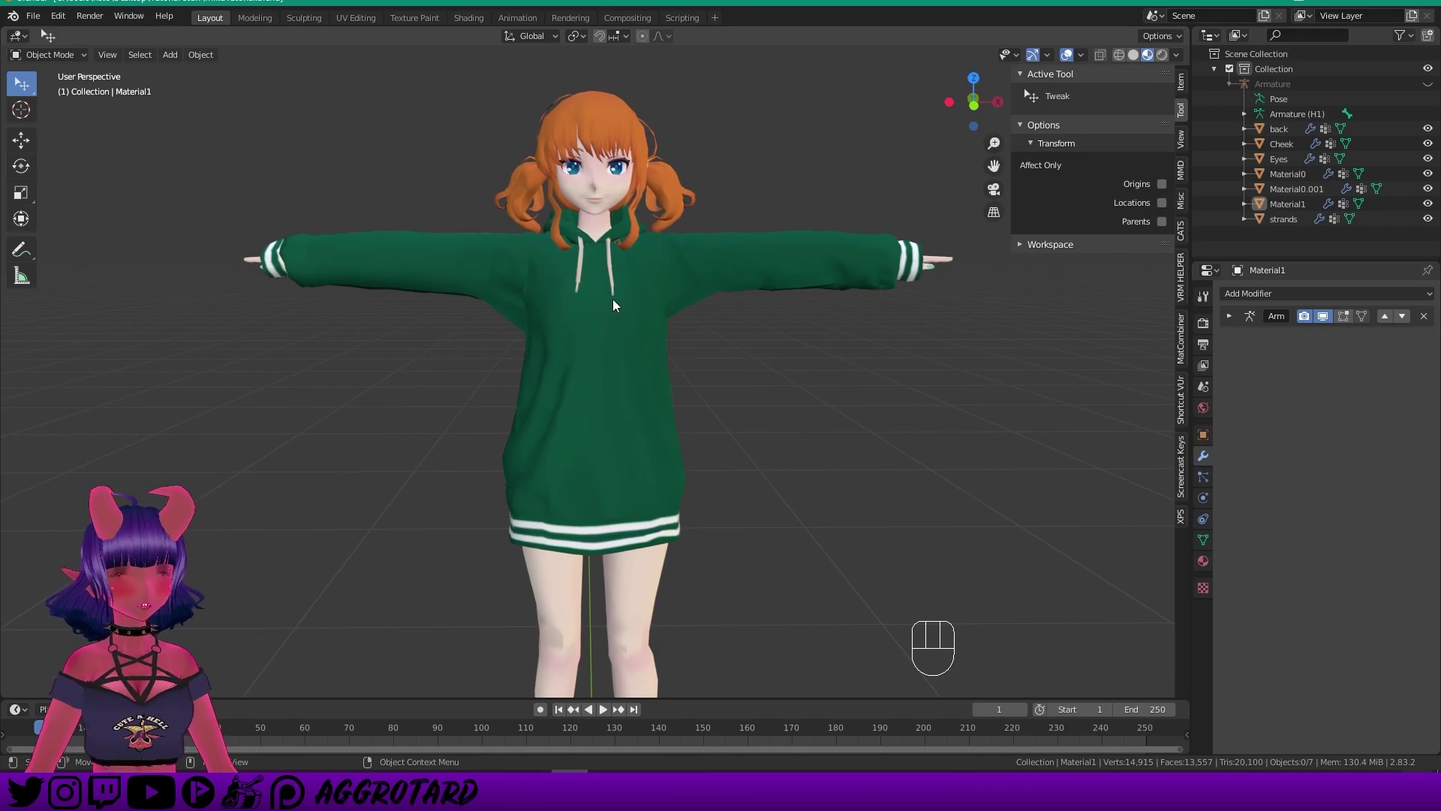
pyautogui.scroll(2, 609, 304)
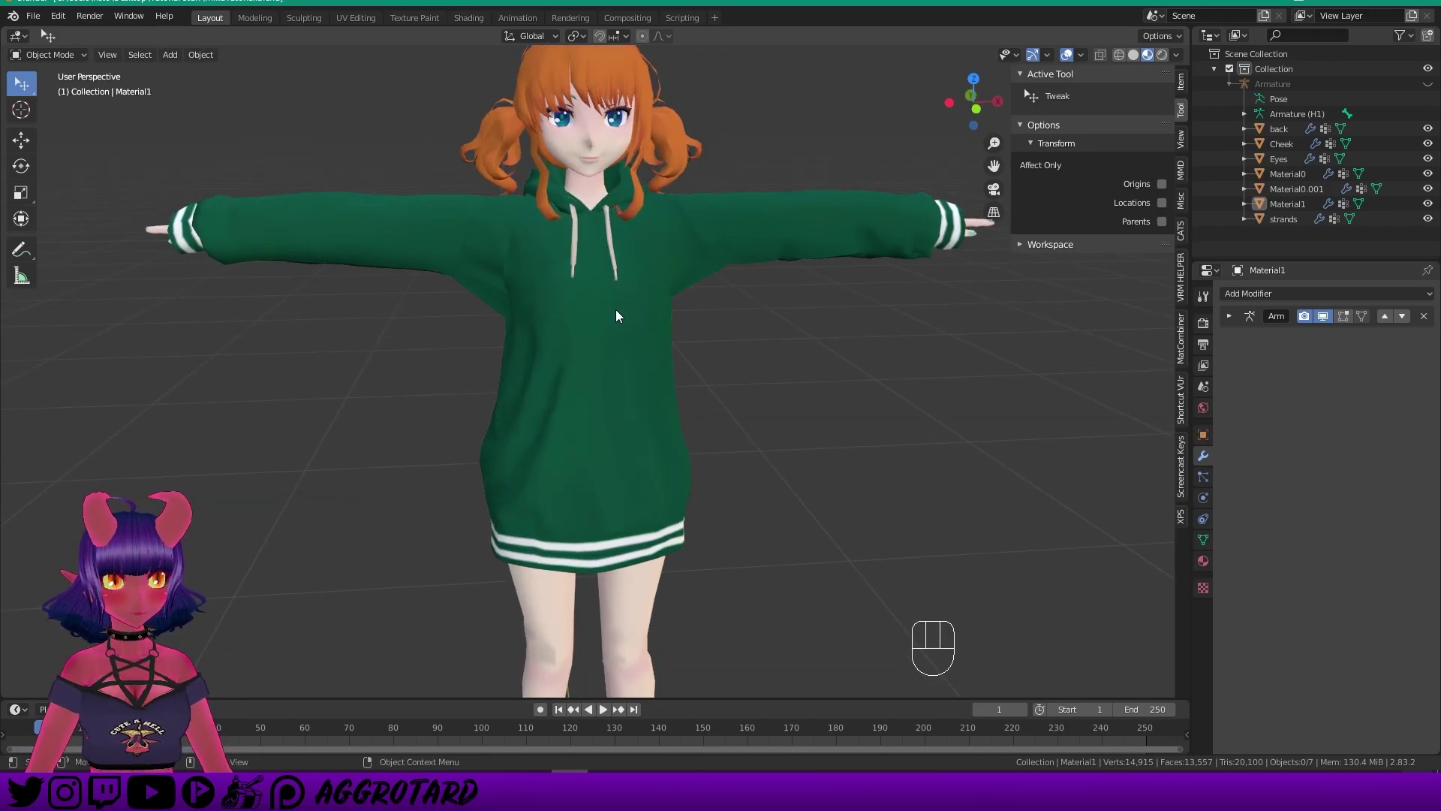
pyautogui.scroll(-2, 607, 304)
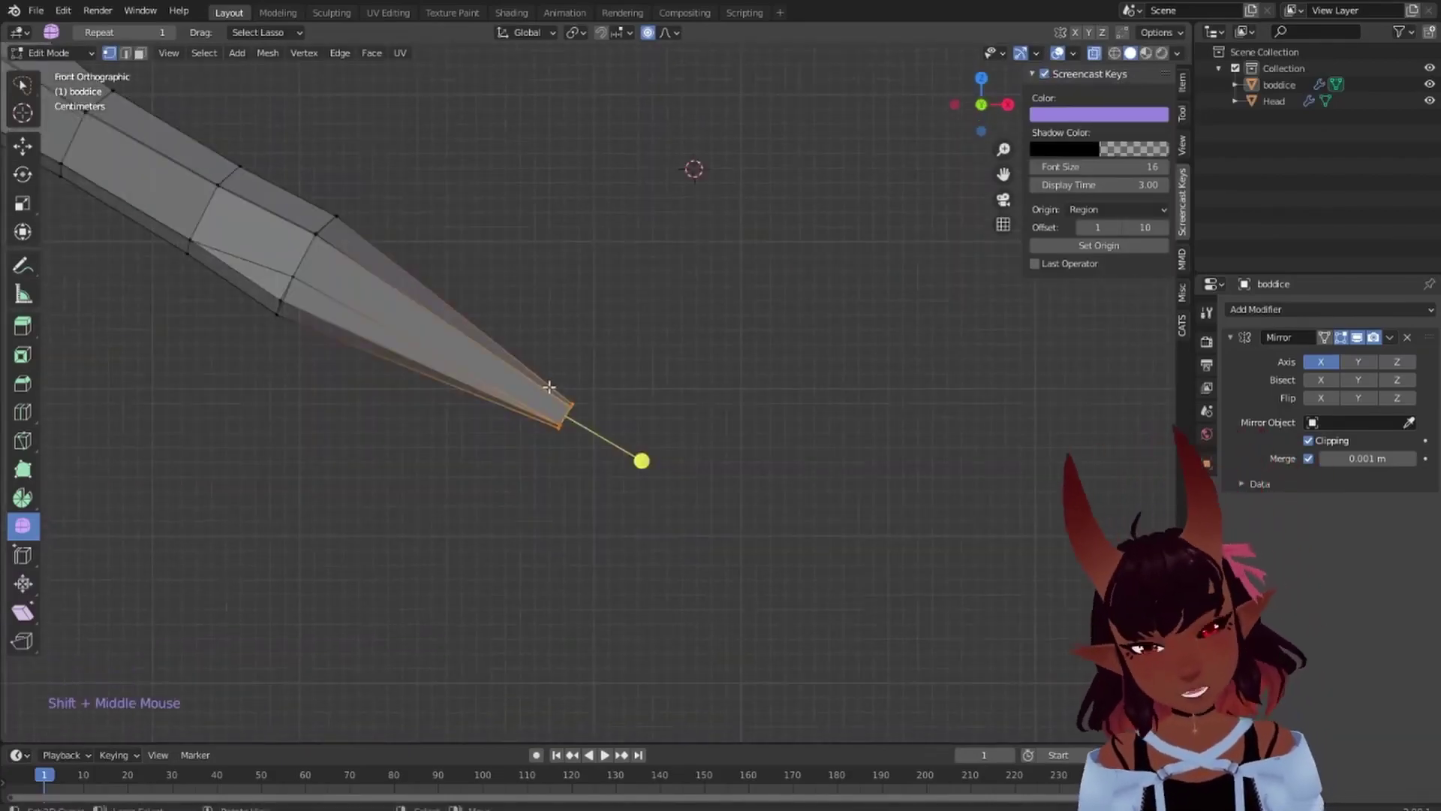
pyautogui.hotkey('shift', 'd')
pyautogui.click(679, 452)
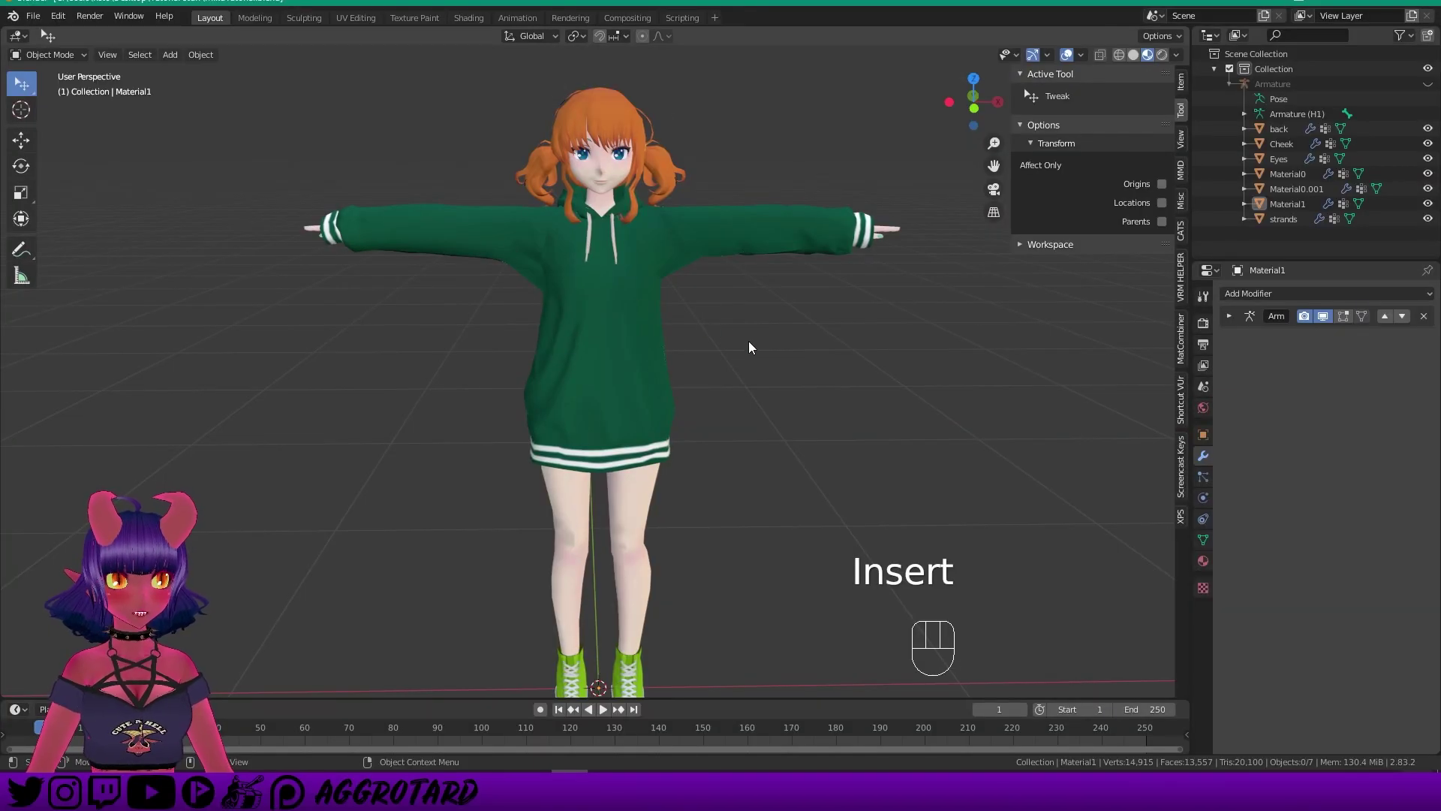
pyautogui.moveTo(749, 340)
pyautogui.mouseDown(button='middle')
pyautogui.moveTo(764, 362)
pyautogui.moveTo(712, 324)
pyautogui.moveTo(740, 340)
pyautogui.mouseUp(button='middle')
pyautogui.moveTo(691, 256)
pyautogui.keyDown('shift'); pyautogui.mouseDown(button='middle')
pyautogui.moveTo(692, 293)
pyautogui.moveTo(692, 275)
pyautogui.mouseUp(button='middle'); pyautogui.keyUp('shift')
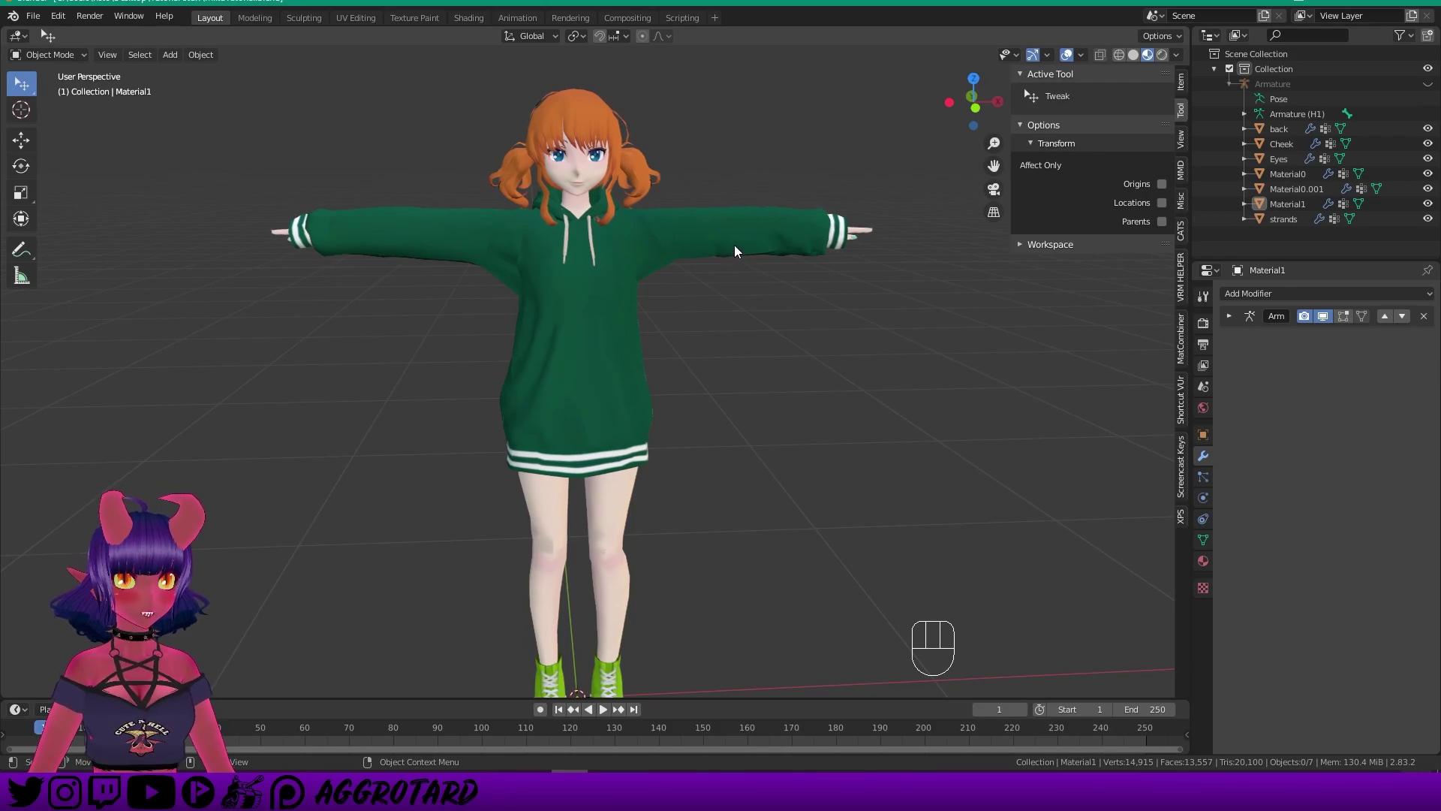
# Show the CATS sidebar tab, collapse Decimation and expand the Optimization panel.
pyautogui.click(1182, 236)
pyautogui.click(1025, 372)
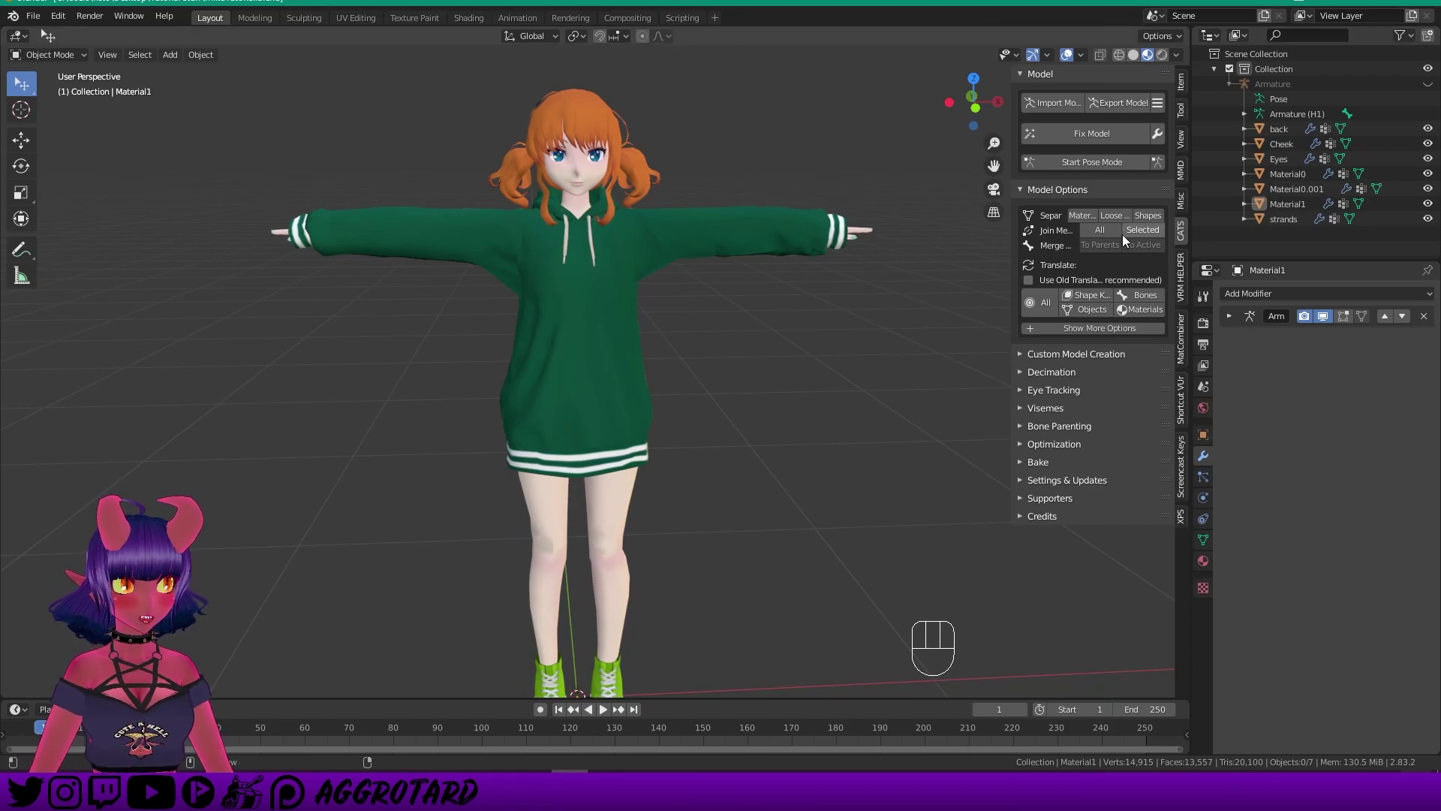
pyautogui.click(1021, 444)
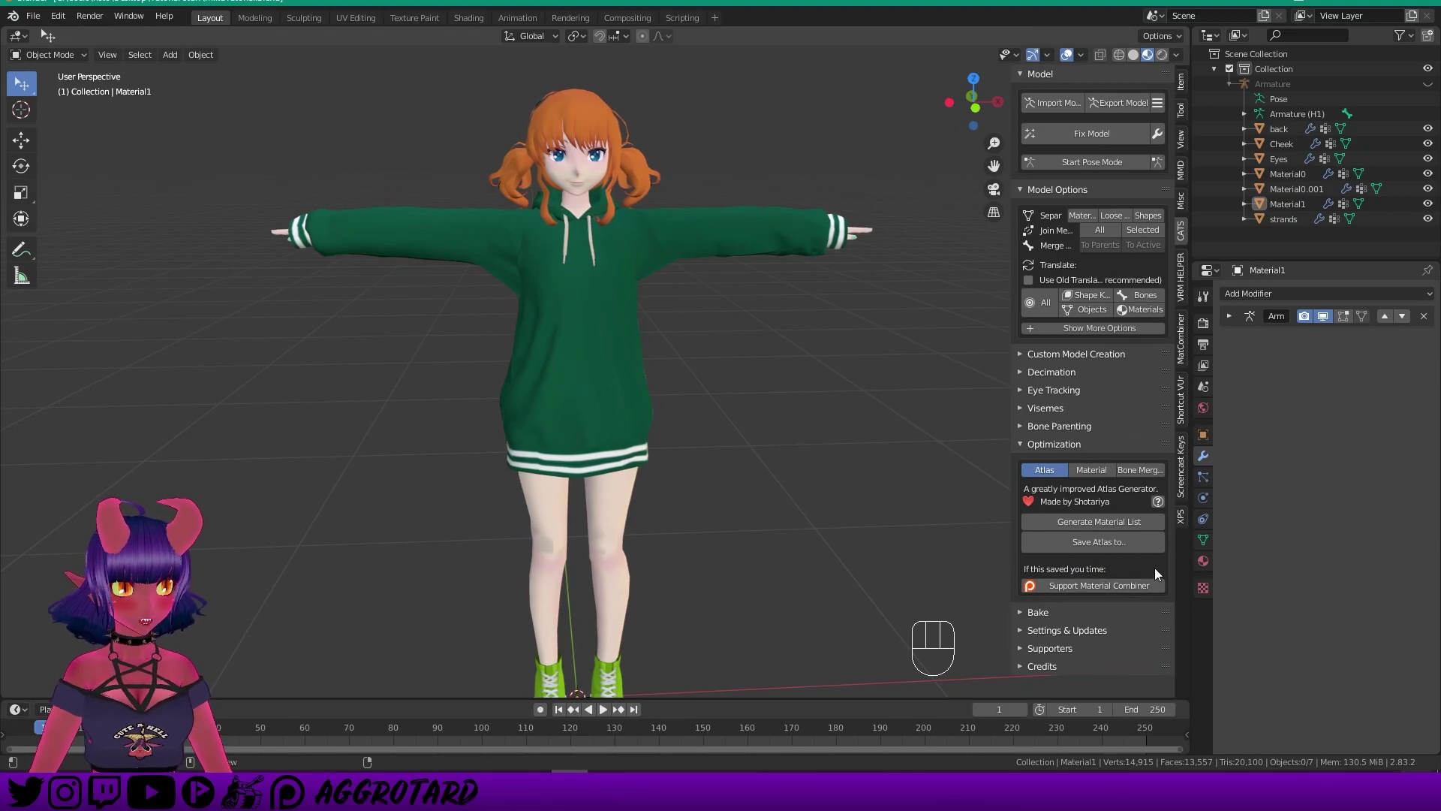
# Generate the Body's material list and untick the first Material0 entry.
pyautogui.click(1051, 521)
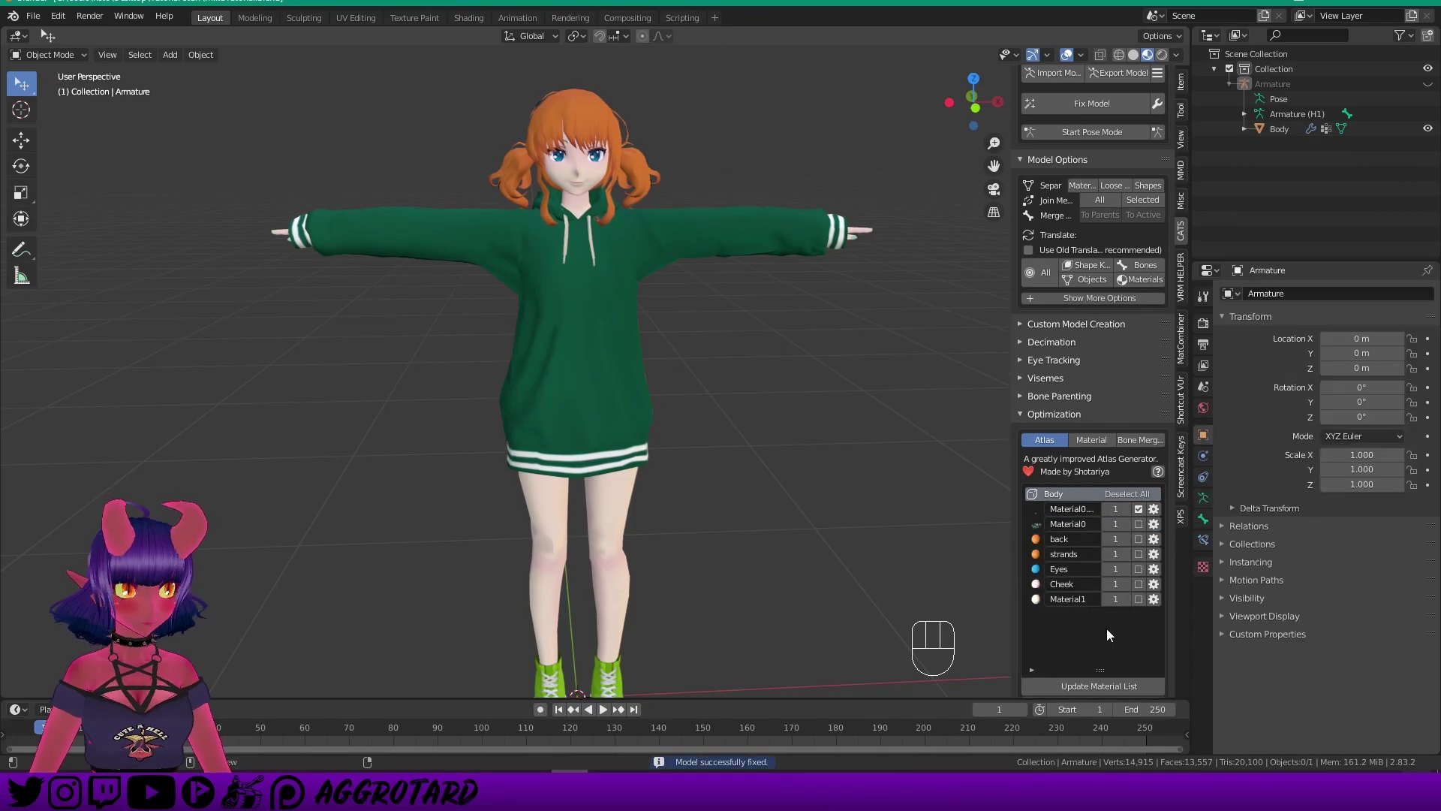
pyautogui.scroll(-1, 1083, 560)
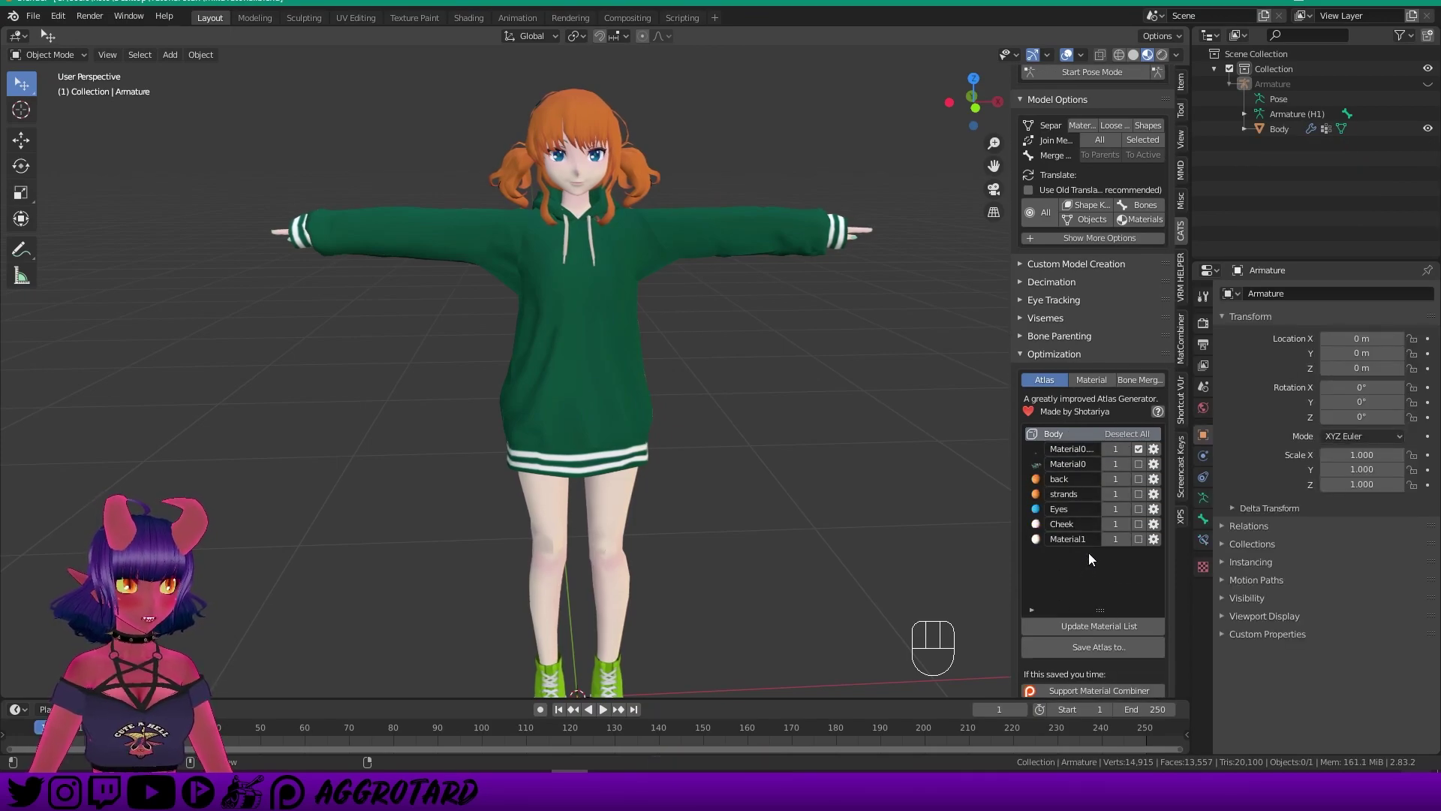
pyautogui.scroll(1, 1144, 573)
pyautogui.scroll(-1, 1144, 573)
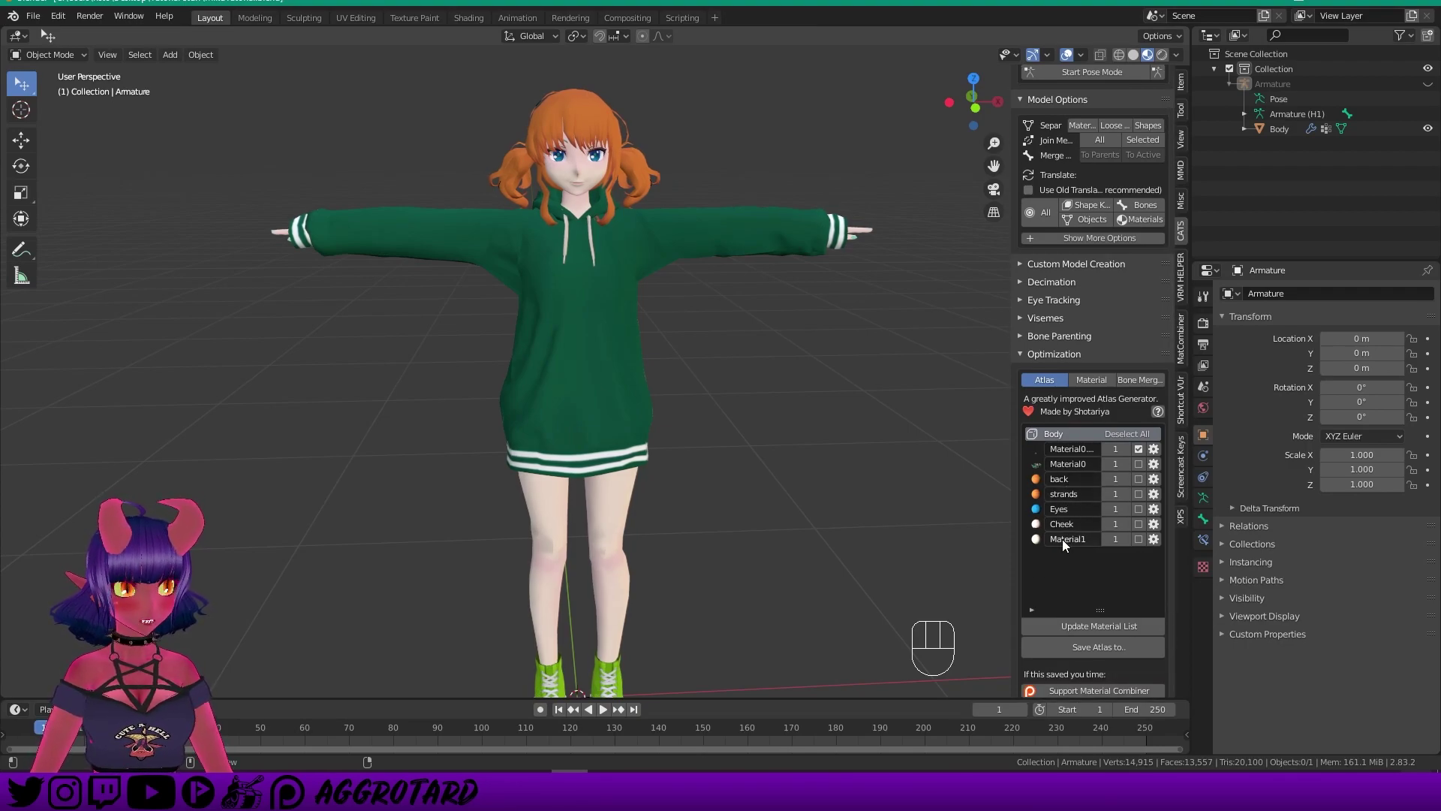
pyautogui.click(1138, 448)
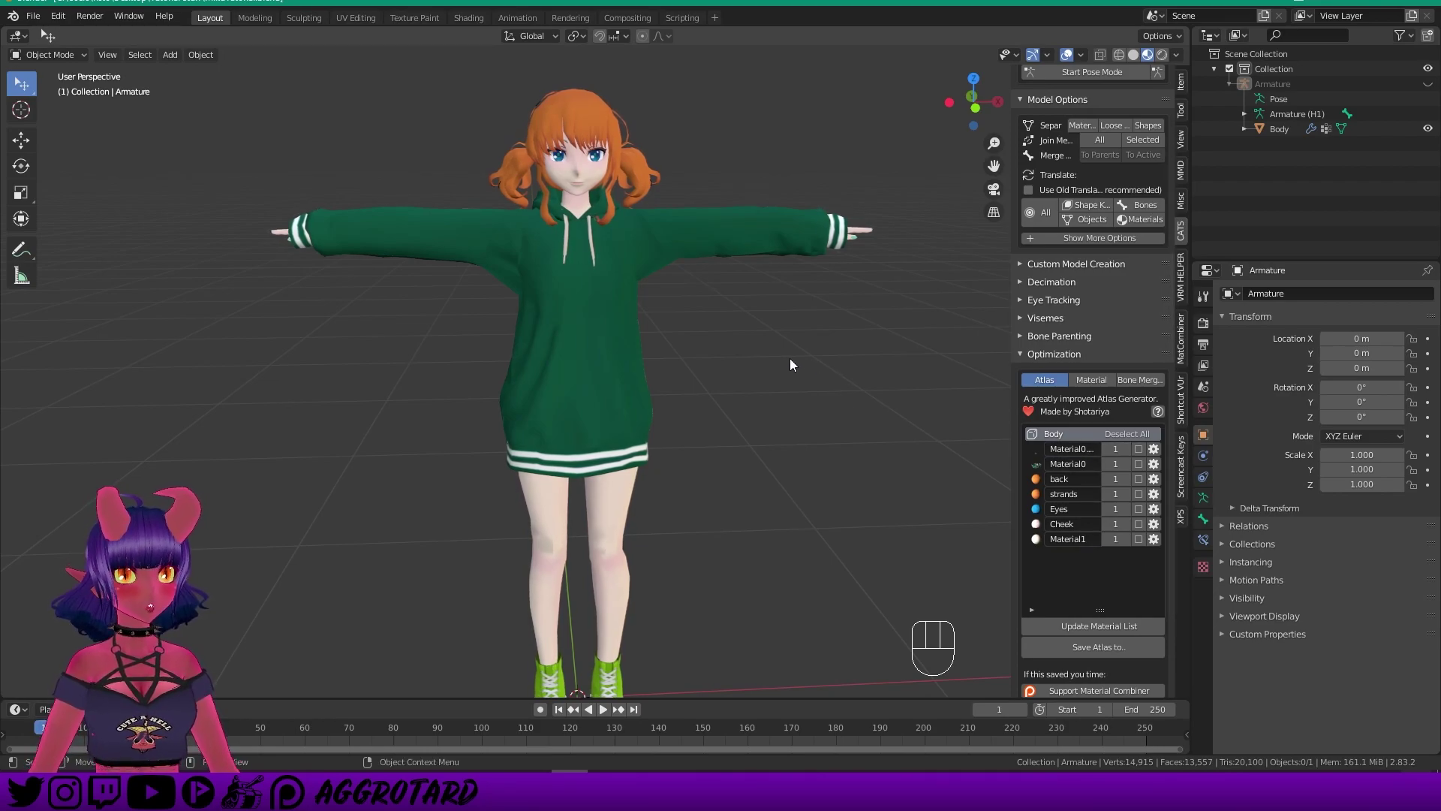
# Tick Material1 for atlasing and bring up the Save Atlas to dialog.
pyautogui.press('Insert')
pyautogui.moveTo(789, 357)
pyautogui.mouseDown(button='middle')
pyautogui.moveTo(776, 357)
pyautogui.moveTo(793, 357)
pyautogui.mouseUp(button='middle')
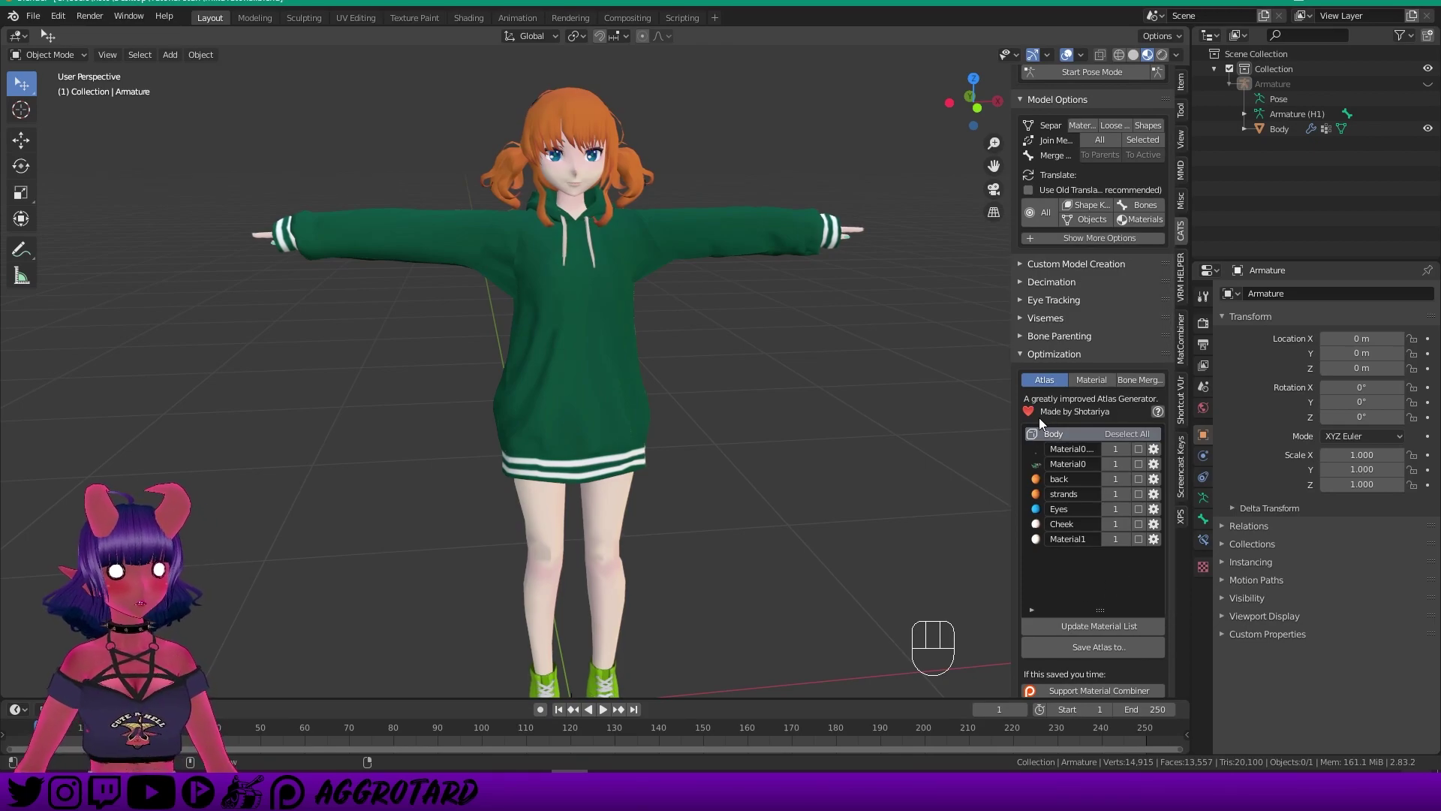
pyautogui.moveTo(821, 401); pyautogui.dragTo(781, 387, button='middle')
pyautogui.scroll(2, 830, 380)
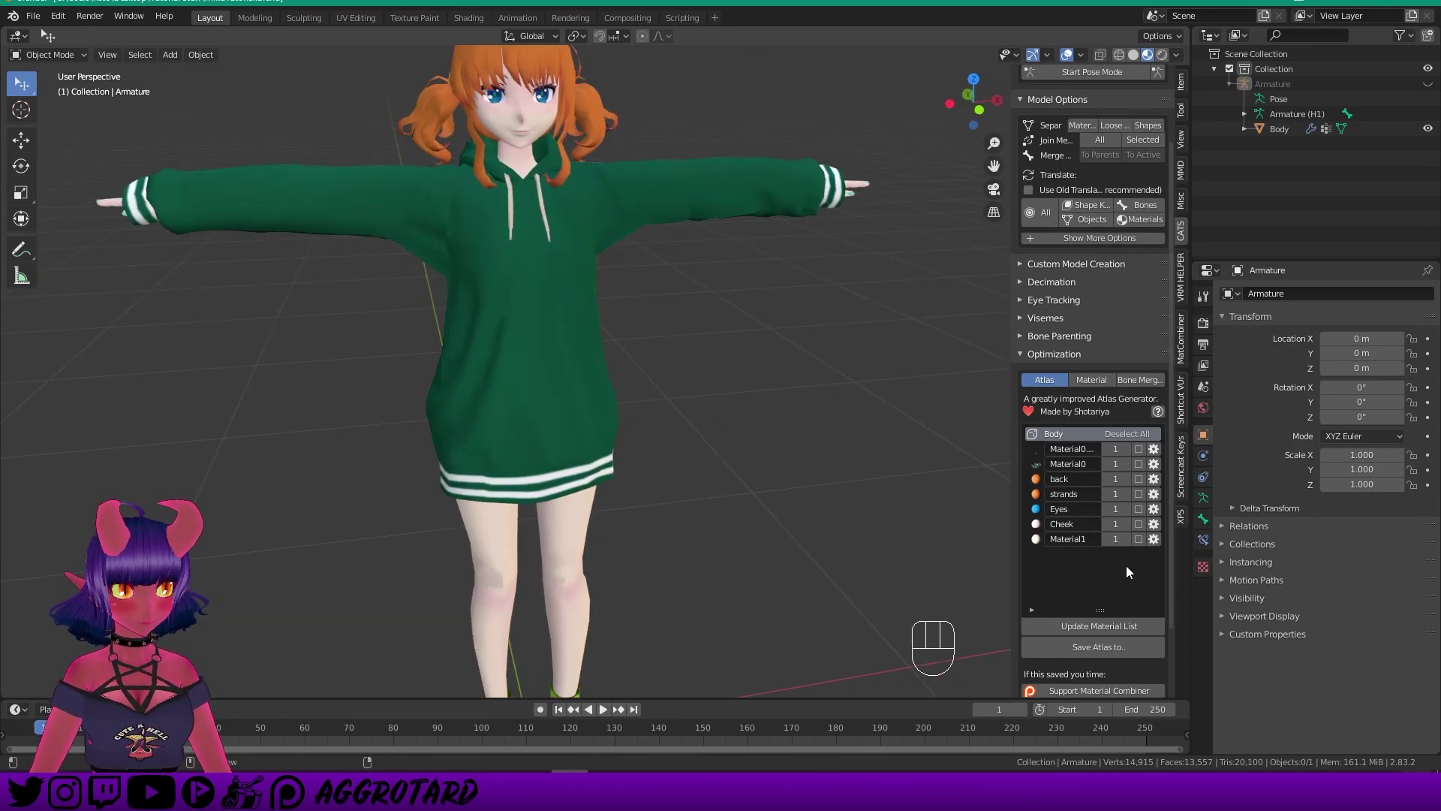
pyautogui.click(1138, 539)
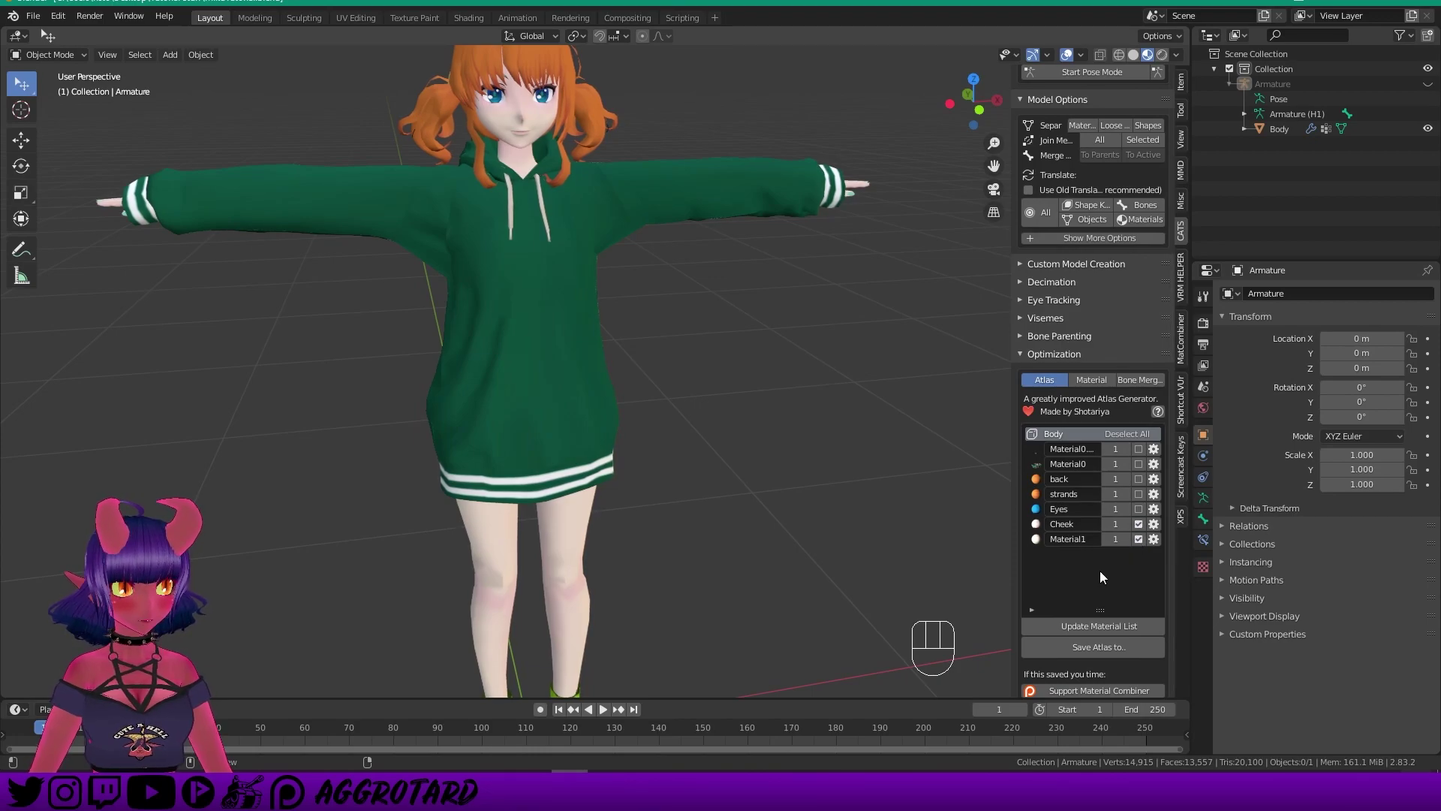
pyautogui.click(1110, 650)
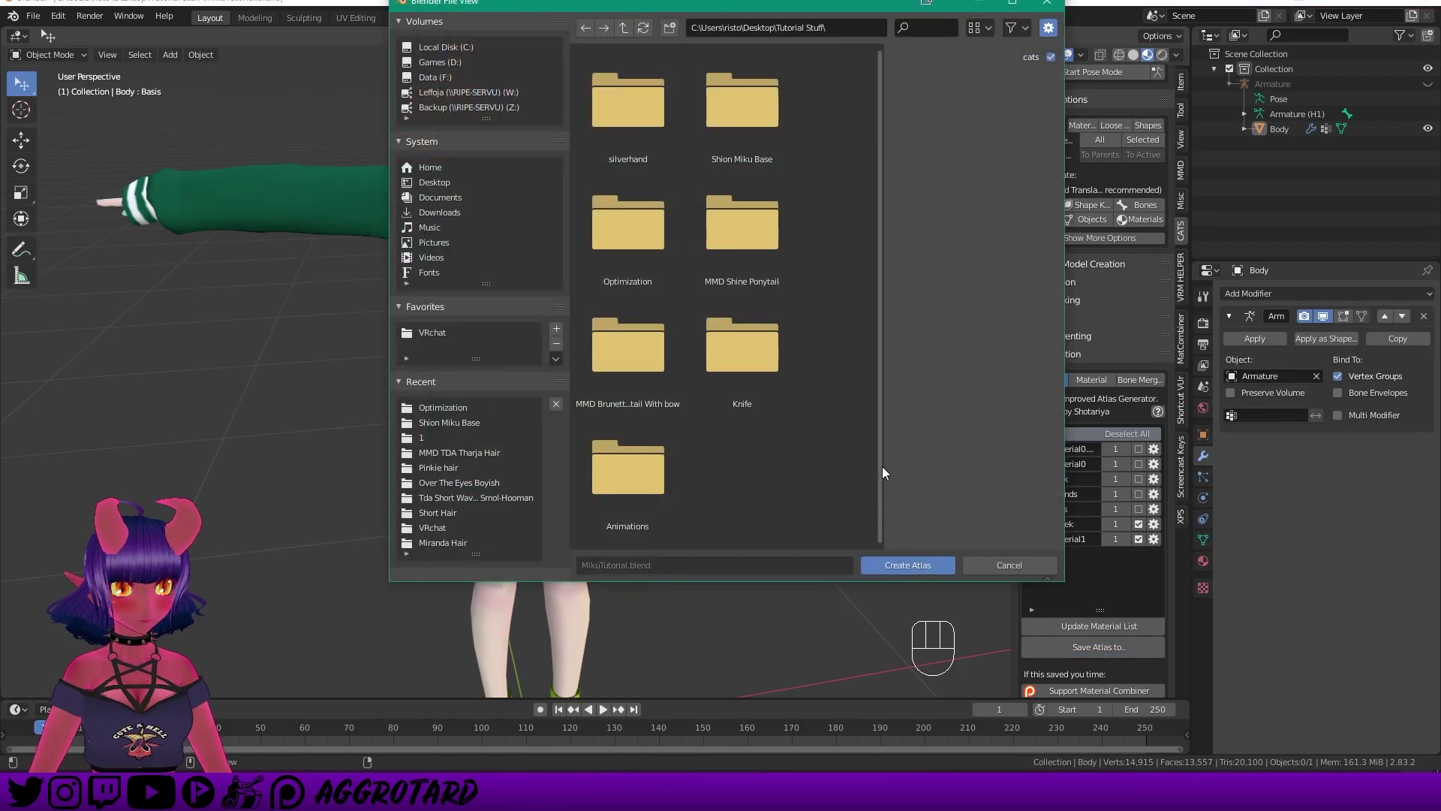
# Pick the Optimization folder as the atlas destination and create the atlas.
pyautogui.doubleClick(659, 236)
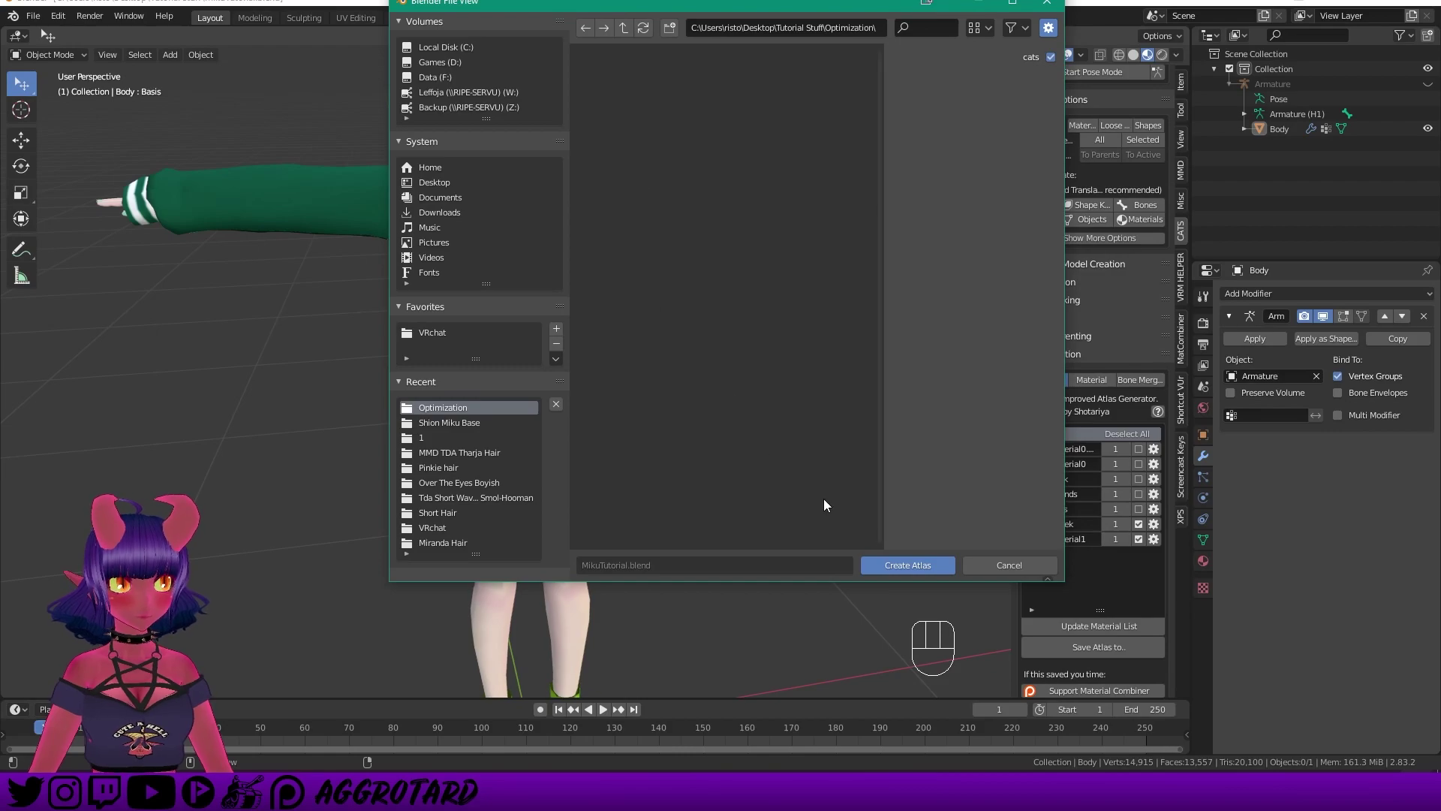
pyautogui.click(912, 564)
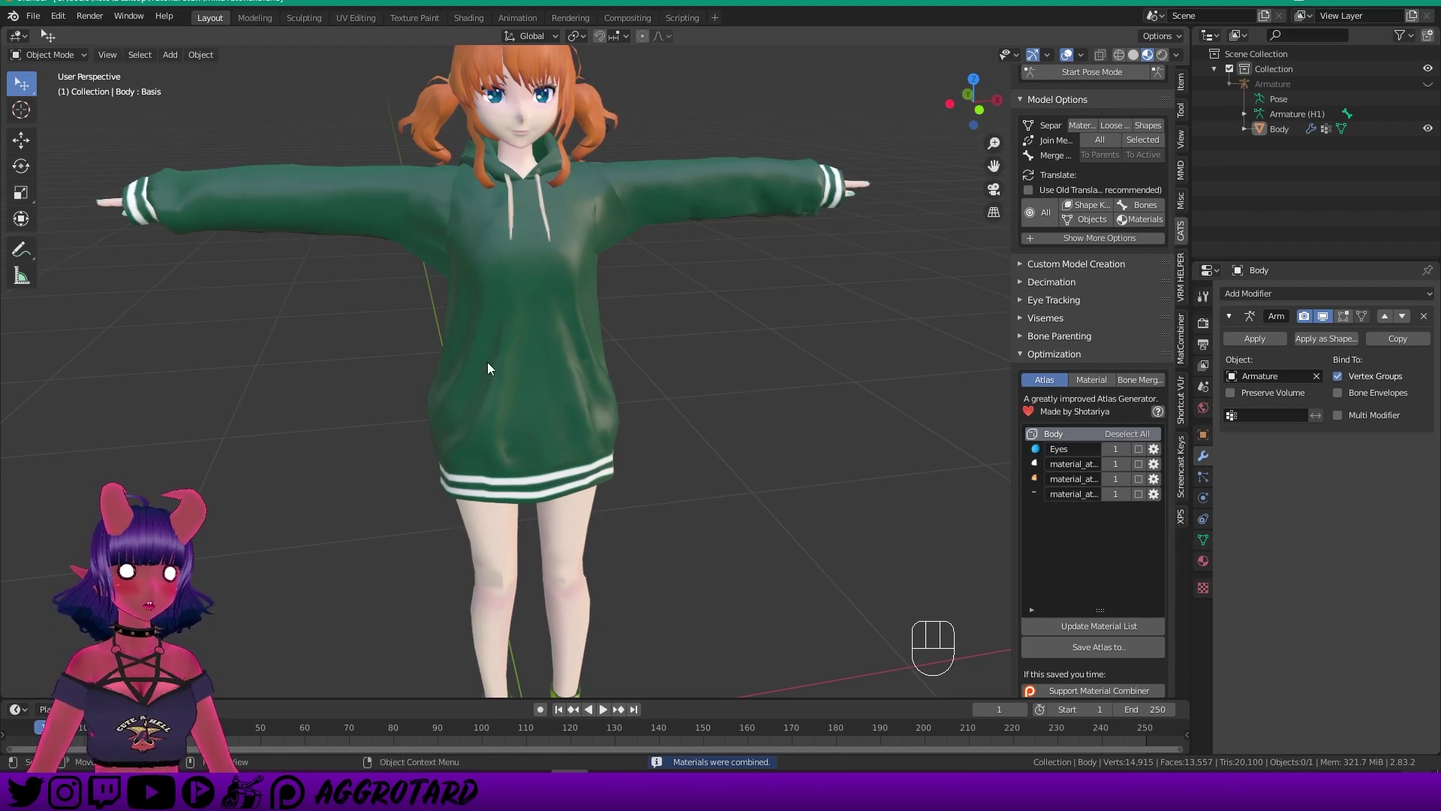
pyautogui.moveTo(551, 290); pyautogui.dragTo(735, 350, button='middle')
pyautogui.scroll(-1, 605, 344)
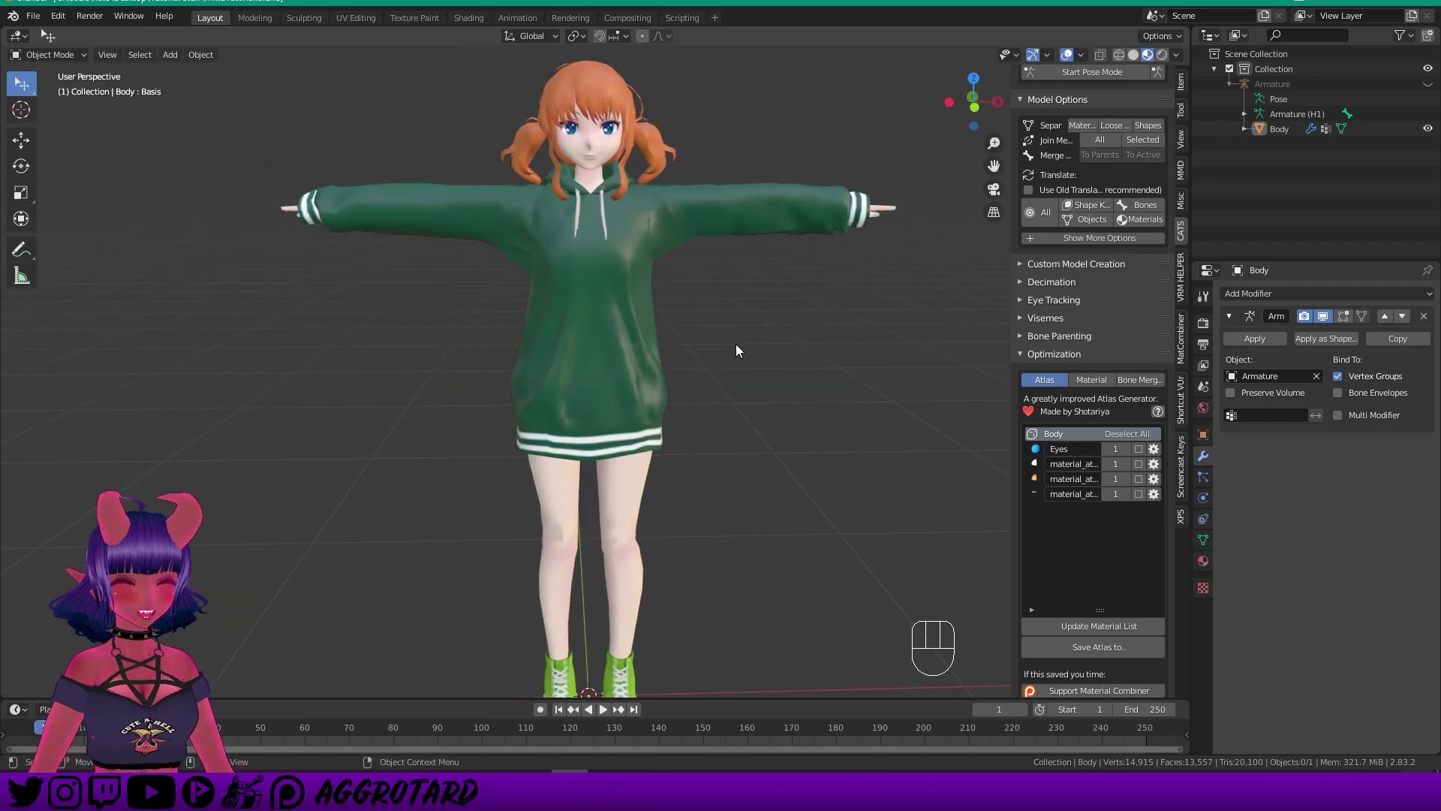